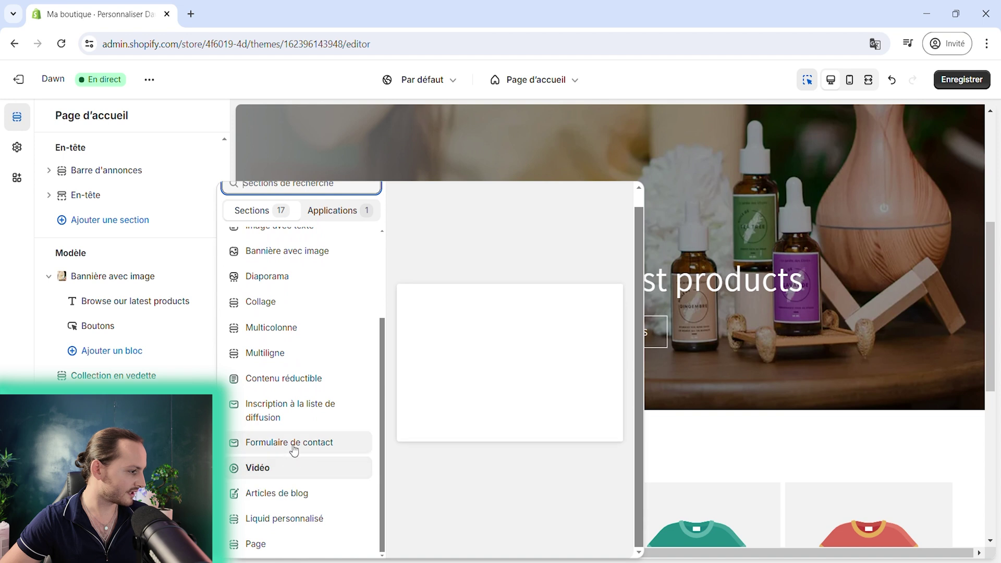
Step: Look through the list of page templates, including the product templates, and review the home page preview from header to footer
{"action": "key", "text": "Escape"}
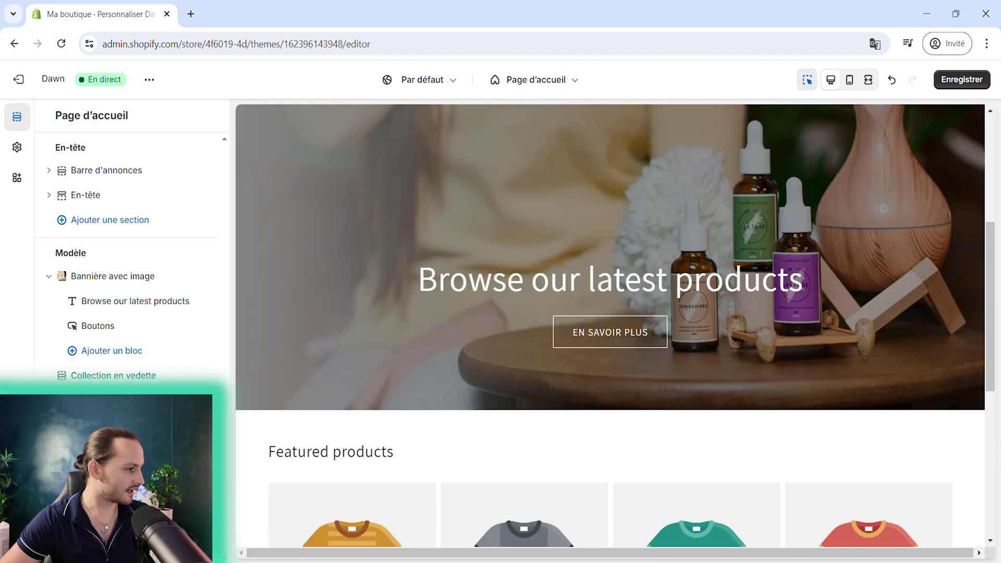
{"action": "left_click", "coordinate": [532, 80]}
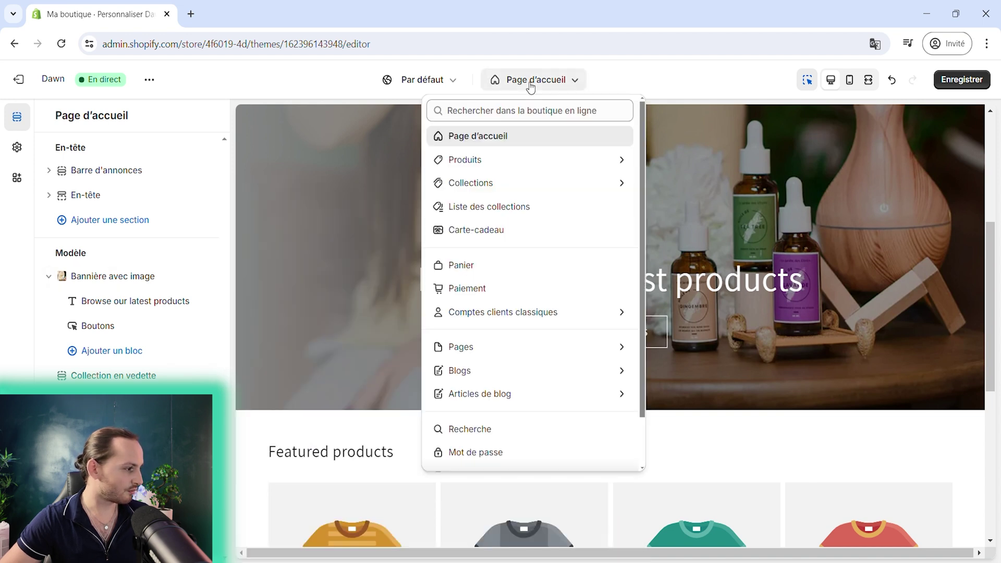
{"action": "left_click", "coordinate": [519, 165]}
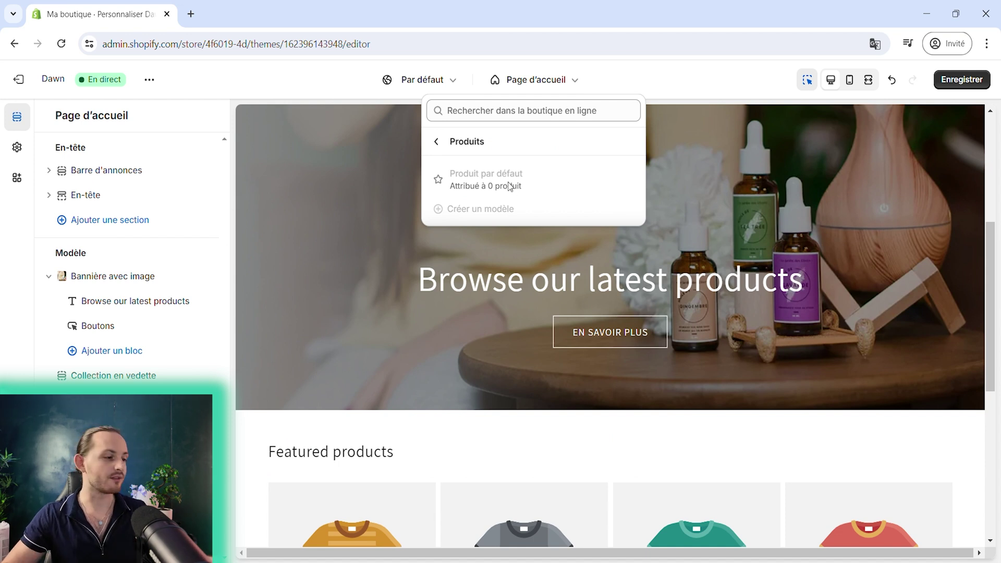
{"action": "left_click", "coordinate": [438, 142]}
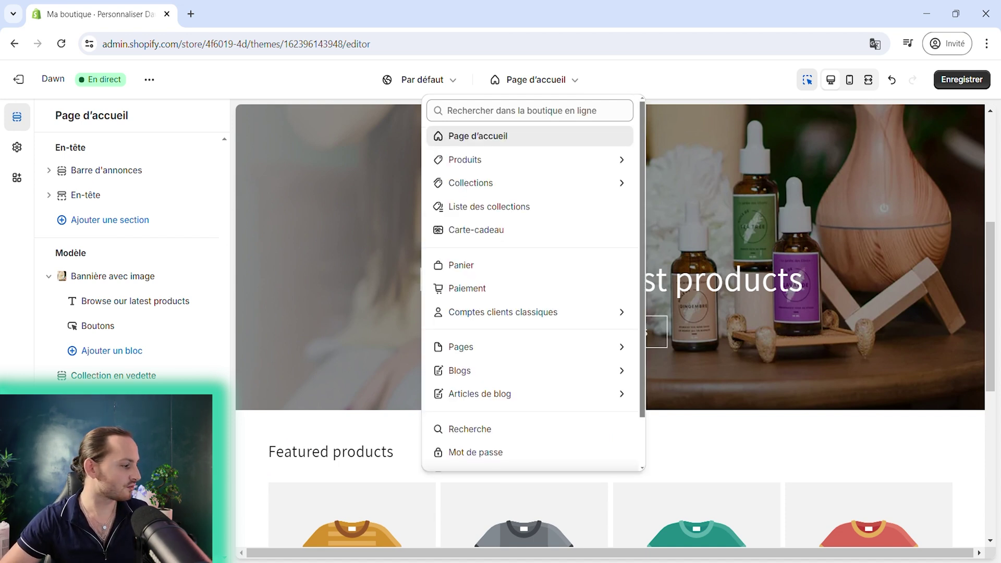
{"action": "left_click", "coordinate": [340, 413]}
{"action": "scroll", "coordinate": [340, 413], "scroll_direction": "down", "scroll_amount": 6}
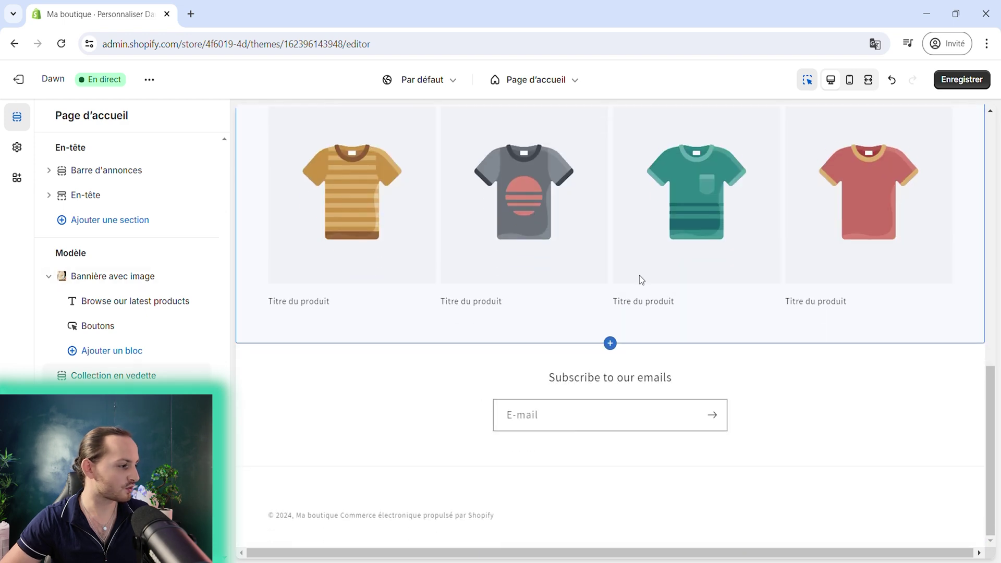
{"action": "scroll", "coordinate": [594, 267], "scroll_direction": "down", "scroll_amount": 10}
{"action": "scroll", "coordinate": [588, 266], "scroll_direction": "up", "scroll_amount": 9}
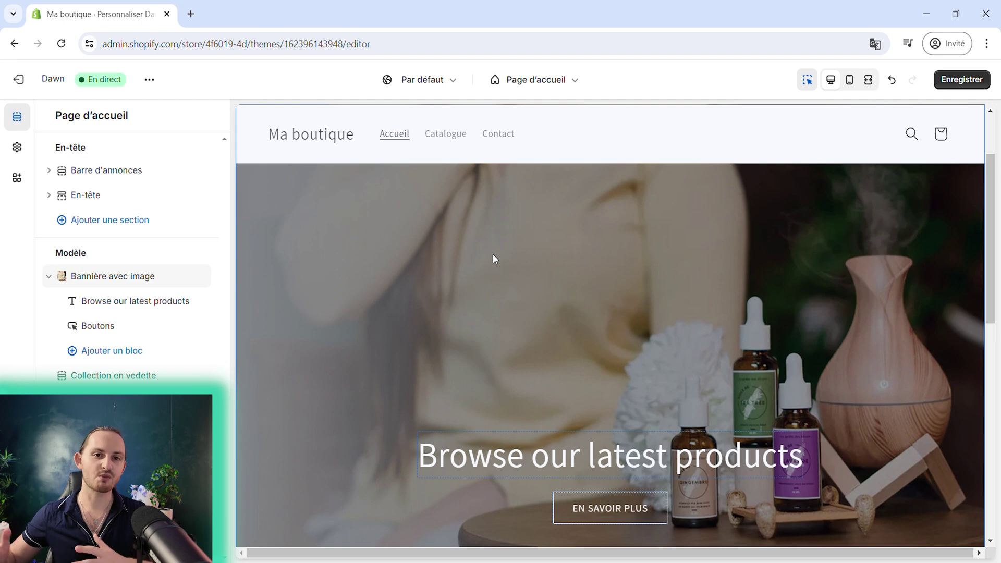
{"action": "scroll", "coordinate": [551, 265], "scroll_direction": "down", "scroll_amount": 1}
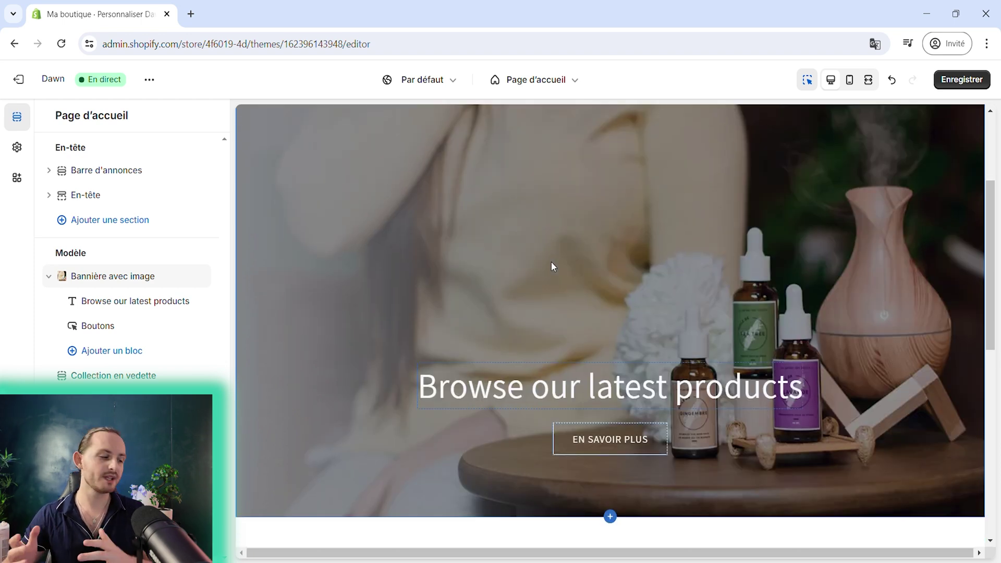
{"action": "scroll", "coordinate": [552, 266], "scroll_direction": "down", "scroll_amount": 1}
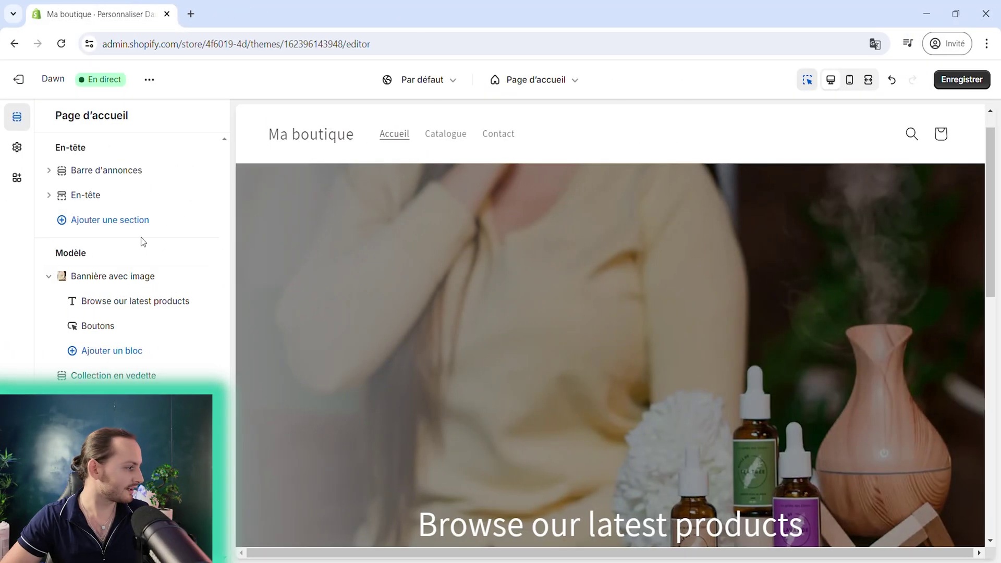
{"action": "scroll", "coordinate": [712, 294], "scroll_direction": "up", "scroll_amount": 1}
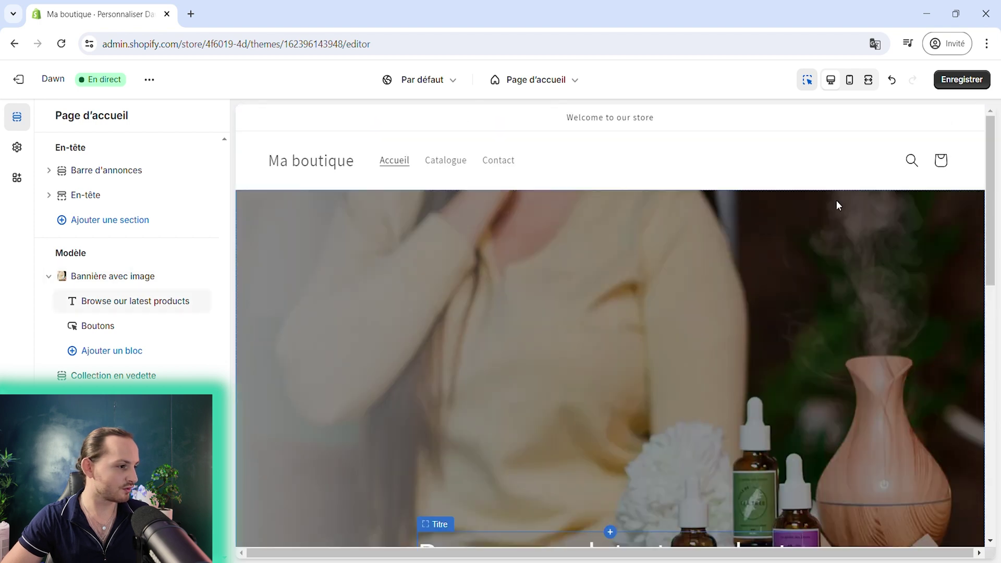
Step: Save the home page changes and exit the theme editor
{"action": "left_click", "coordinate": [967, 140]}
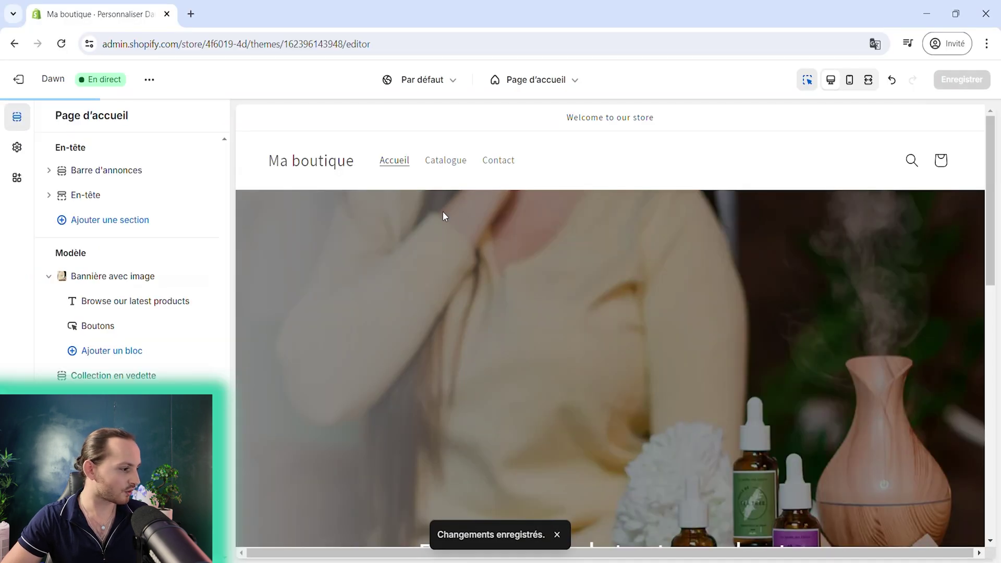
{"action": "scroll", "coordinate": [487, 281], "scroll_direction": "down", "scroll_amount": 5}
{"action": "scroll", "coordinate": [487, 282], "scroll_direction": "up", "scroll_amount": 5}
{"action": "left_click", "coordinate": [18, 80]}
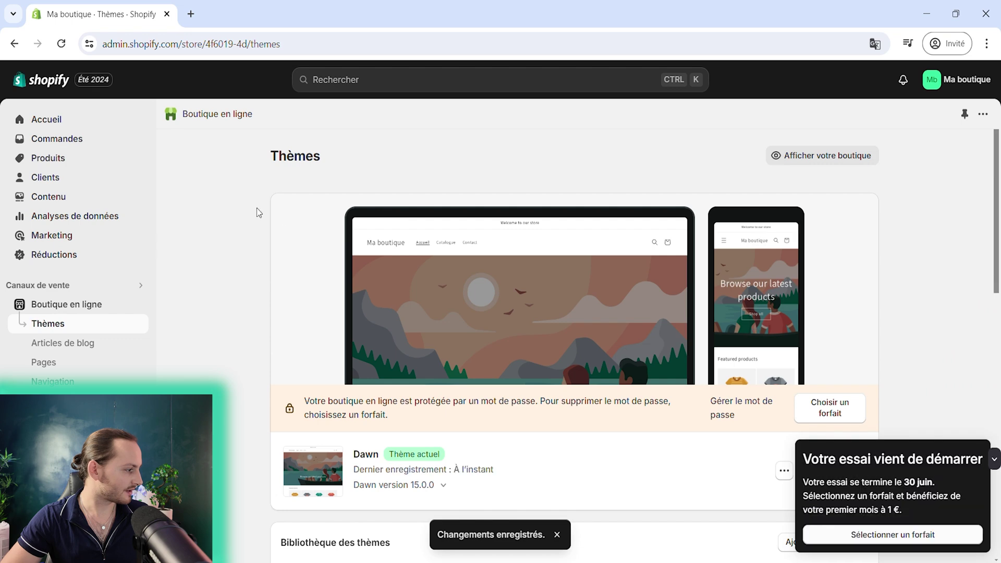
Step: View the live online store, examine its home page from header to footer, and close it
{"action": "left_click", "coordinate": [139, 305]}
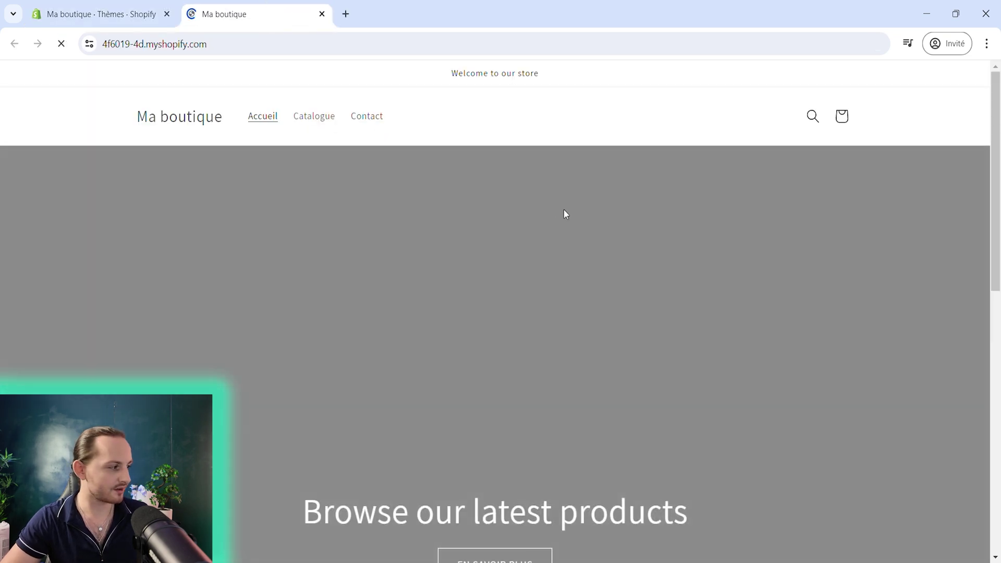
{"action": "scroll", "coordinate": [553, 209], "scroll_direction": "down", "scroll_amount": 10}
{"action": "scroll", "coordinate": [481, 240], "scroll_direction": "up", "scroll_amount": 10}
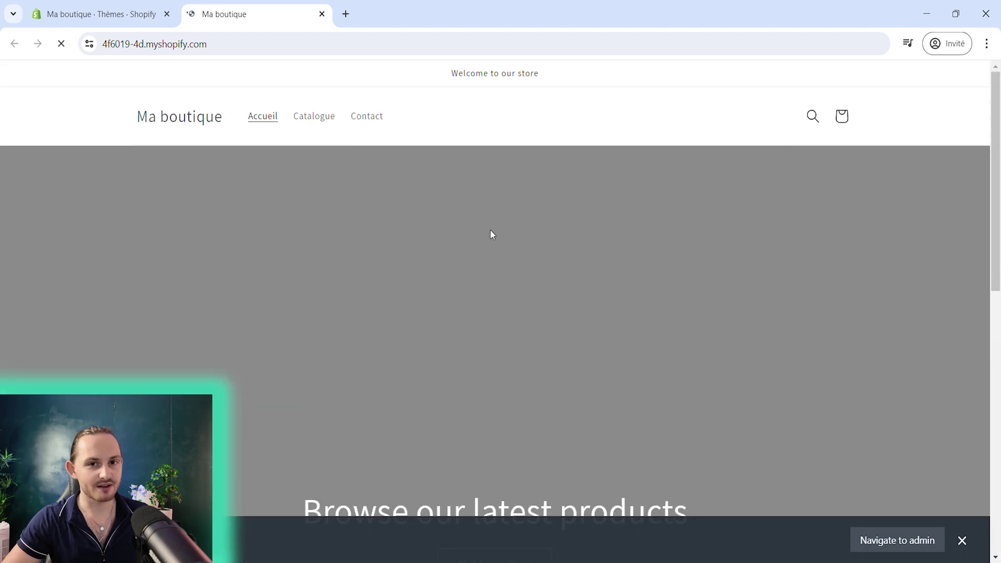
{"action": "scroll", "coordinate": [558, 233], "scroll_direction": "down", "scroll_amount": 5}
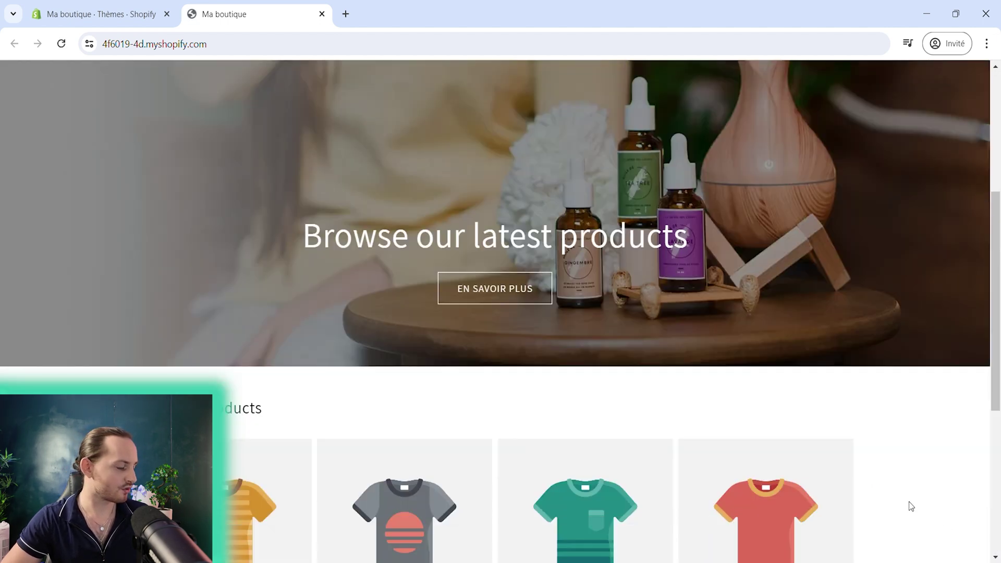
{"action": "scroll", "coordinate": [592, 243], "scroll_direction": "up", "scroll_amount": 5}
{"action": "scroll", "coordinate": [547, 245], "scroll_direction": "down", "scroll_amount": 10}
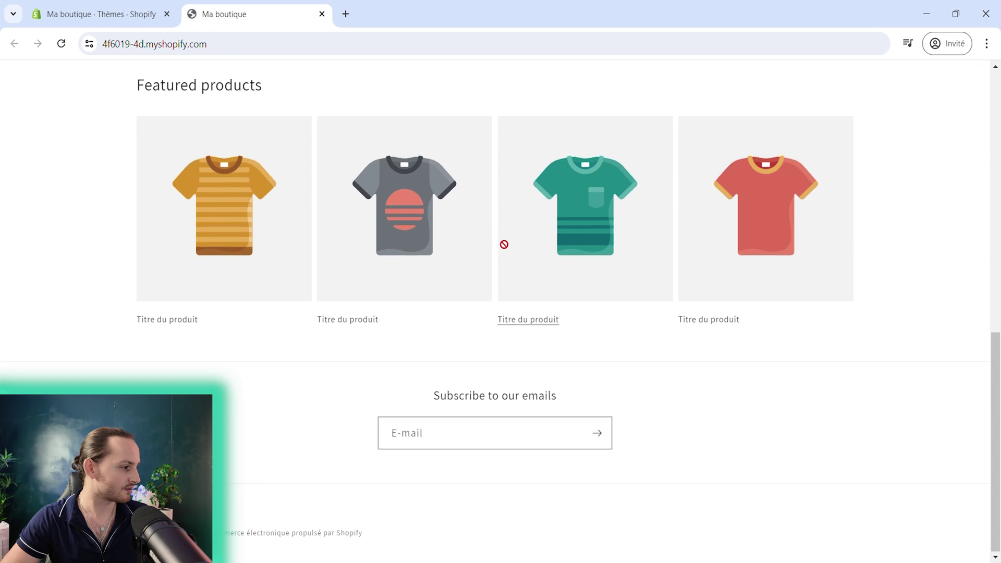
{"action": "scroll", "coordinate": [504, 245], "scroll_direction": "up", "scroll_amount": 10}
{"action": "scroll", "coordinate": [509, 273], "scroll_direction": "down", "scroll_amount": 4}
{"action": "scroll", "coordinate": [510, 272], "scroll_direction": "up", "scroll_amount": 4}
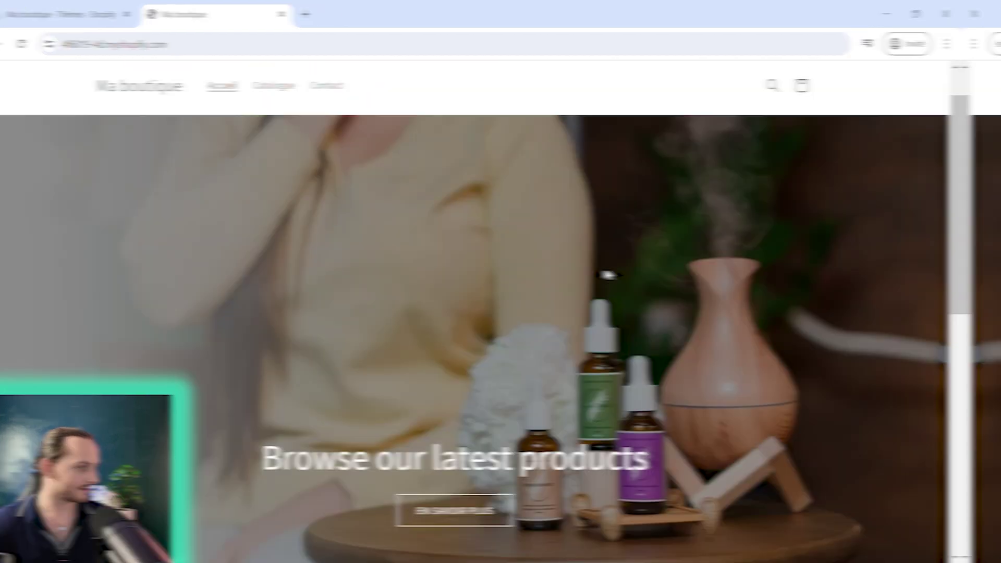
{"action": "key", "text": "ctrl+w"}
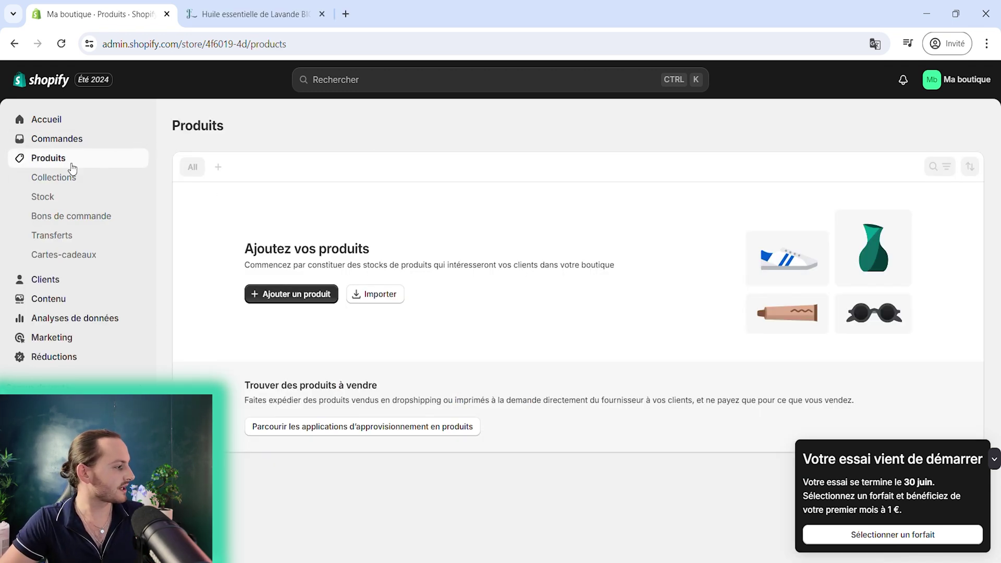
Step: Start a new product and look over all the fields of its form
{"action": "left_click", "coordinate": [311, 294]}
{"action": "left_click", "coordinate": [501, 192]}
{"action": "scroll", "coordinate": [610, 186], "scroll_direction": "down", "scroll_amount": 10}
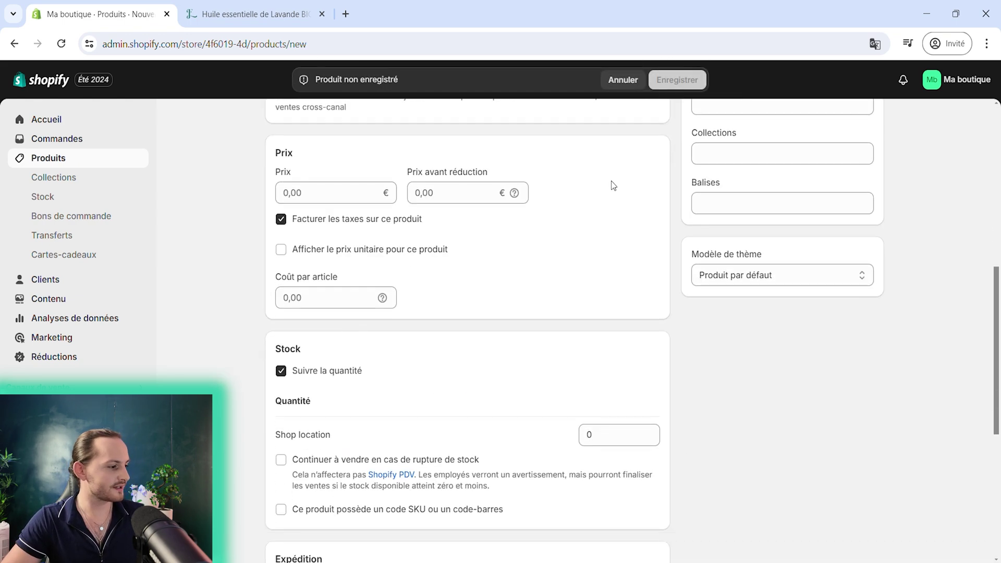
{"action": "scroll", "coordinate": [625, 286], "scroll_direction": "up", "scroll_amount": 10}
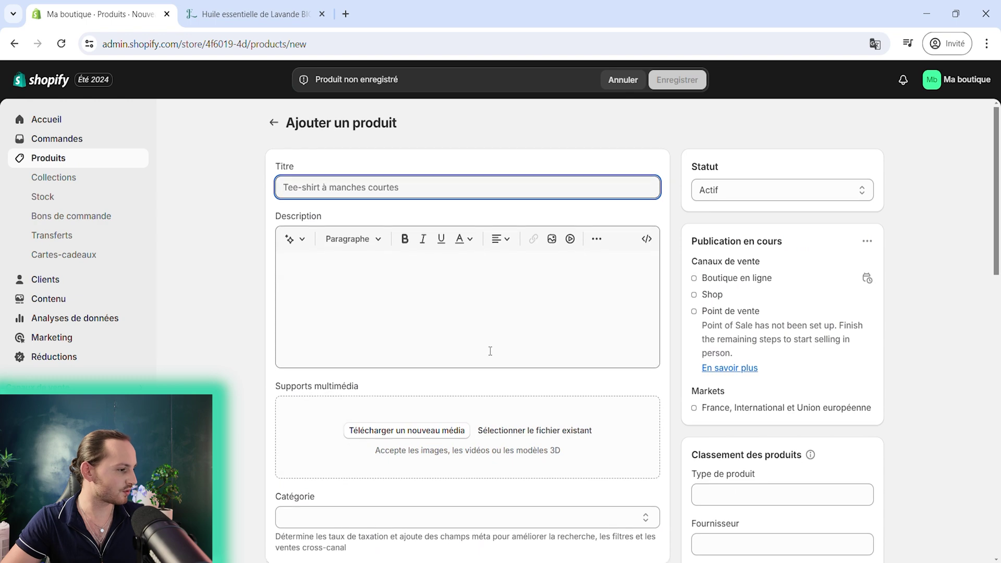
{"action": "scroll", "coordinate": [490, 347], "scroll_direction": "down", "scroll_amount": 10}
{"action": "scroll", "coordinate": [513, 336], "scroll_direction": "up", "scroll_amount": 10}
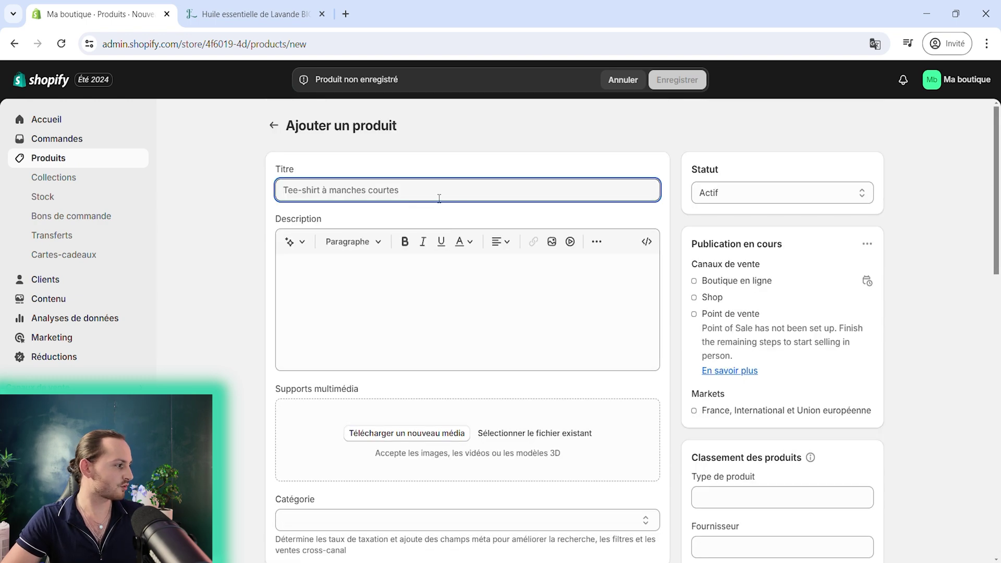
Step: Copy the product name from the Le Jardin des Elixirs page and title the new product "Huile essentielle de Lavande BIO"
{"action": "left_click", "coordinate": [253, 15]}
{"action": "scroll", "coordinate": [521, 323], "scroll_direction": "up", "scroll_amount": 8}
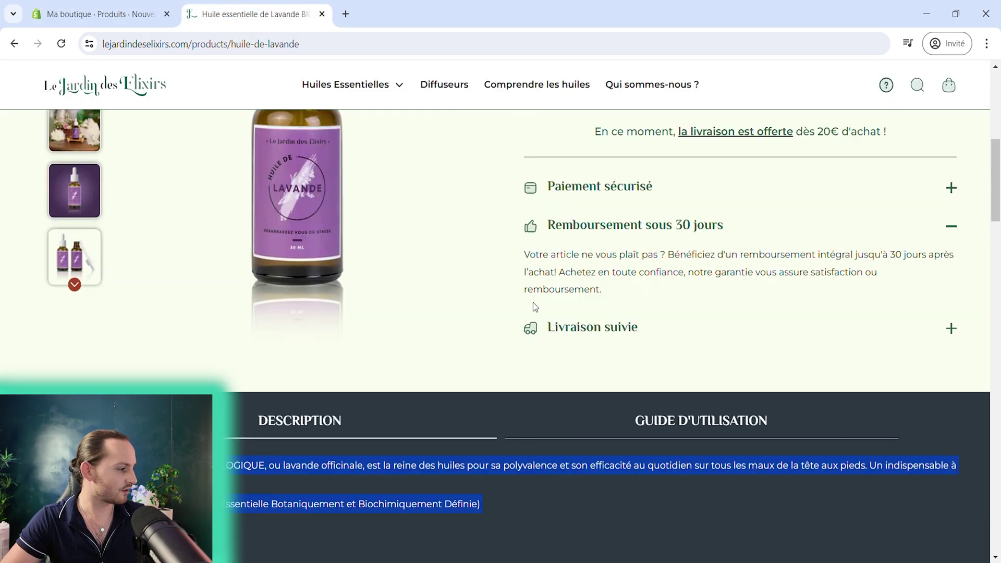
{"action": "scroll", "coordinate": [525, 251], "scroll_direction": "up", "scroll_amount": 4}
{"action": "left_click_drag", "start_coordinate": [523, 200], "coordinate": [829, 201]}
{"action": "left_click", "coordinate": [100, 14]}
{"action": "left_click", "coordinate": [346, 191]}
Step: Copy the lavender oil description from the Le Jardin des Elixirs page into the new product's description
{"action": "left_click", "coordinate": [253, 14]}
{"action": "scroll", "coordinate": [500, 313], "scroll_direction": "down", "scroll_amount": 10}
{"action": "left_click_drag", "start_coordinate": [204, 379], "coordinate": [30, 272]}
{"action": "key", "text": "ctrl+c"}
{"action": "key", "text": "ctrl+shift+Tab"}
{"action": "left_click", "coordinate": [469, 297]}
{"action": "key", "text": "ctrl+v"}
Step: In the description, bold "BIOLOGIQUE" and the four "UNE HUILE 100%" lines, and italicize "L'huile essentielle"
{"action": "double_click", "coordinate": [447, 269]}
{"action": "left_click", "coordinate": [405, 242]}
{"action": "left_click_drag", "start_coordinate": [404, 346], "coordinate": [261, 360]}
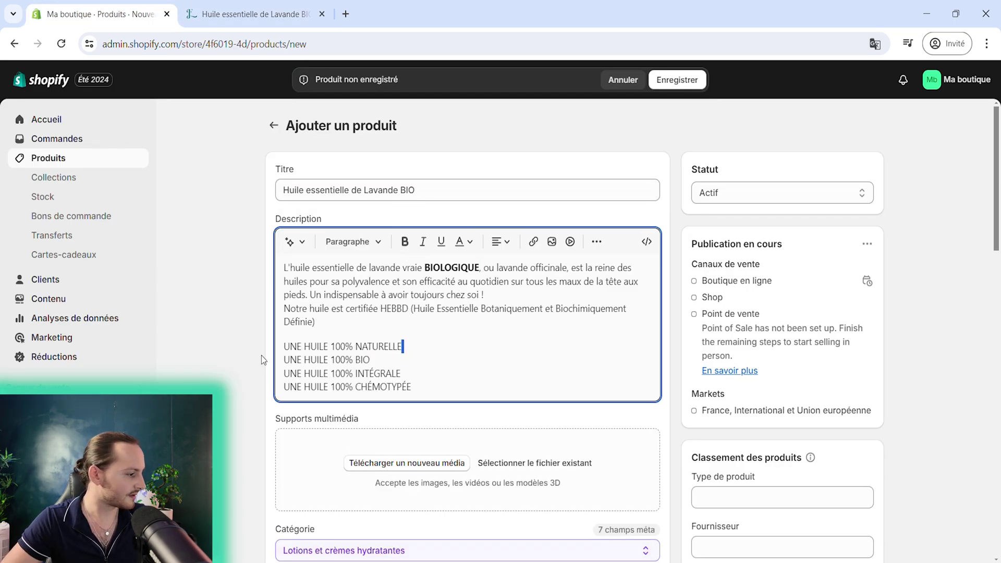
{"action": "key", "text": "ctrl+b"}
{"action": "left_click", "coordinate": [432, 295]}
{"action": "left_click_drag", "start_coordinate": [352, 268], "coordinate": [283, 269]}
{"action": "left_click", "coordinate": [423, 241]}
{"action": "double_click", "coordinate": [448, 315]}
{"action": "triple_click", "coordinate": [578, 312]}
{"action": "left_click", "coordinate": [597, 249]}
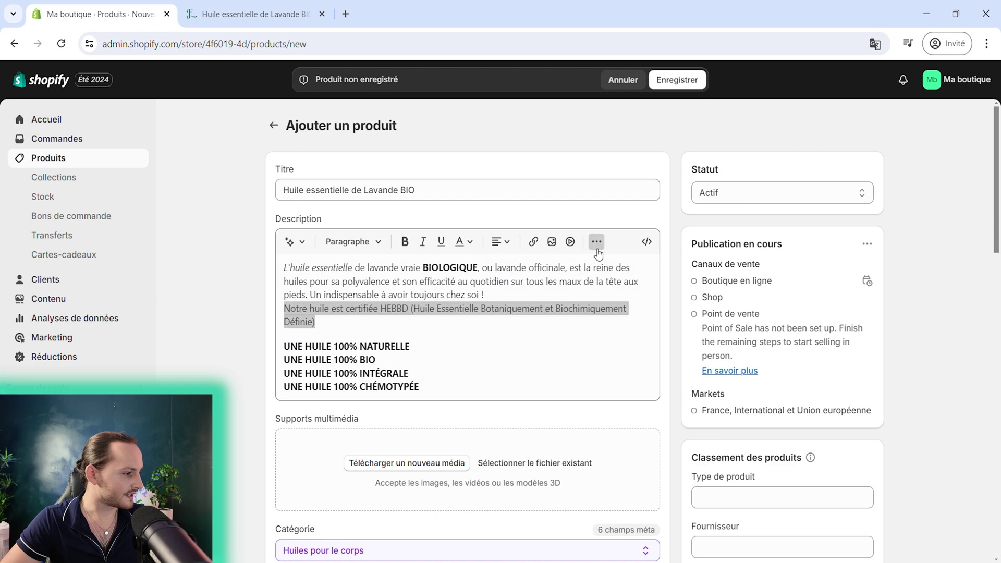
{"action": "left_click", "coordinate": [531, 309]}
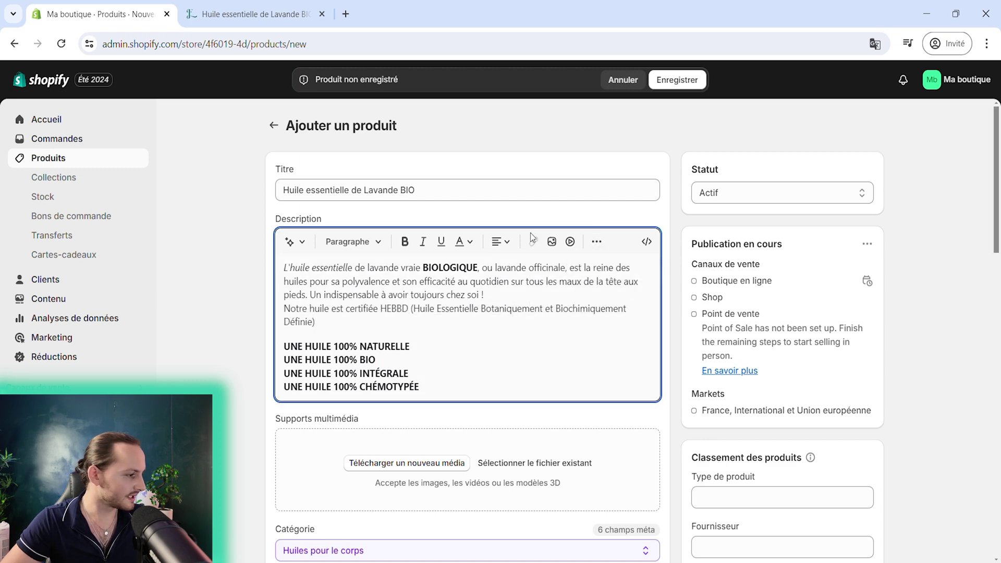
{"action": "left_click_drag", "start_coordinate": [506, 311], "coordinate": [543, 311]}
{"action": "left_click", "coordinate": [533, 241]}
{"action": "key", "text": "Escape"}
Step: Add three product images to the media: the lavender oil benefits visual and two bottle photos
{"action": "scroll", "coordinate": [521, 324], "scroll_direction": "down", "scroll_amount": 4}
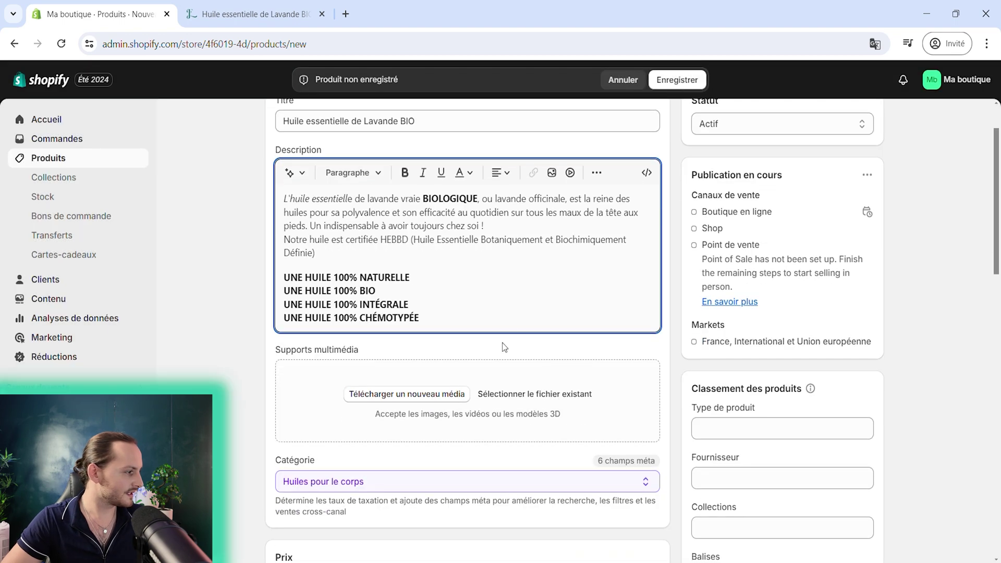
{"action": "scroll", "coordinate": [405, 297], "scroll_direction": "up", "scroll_amount": 1}
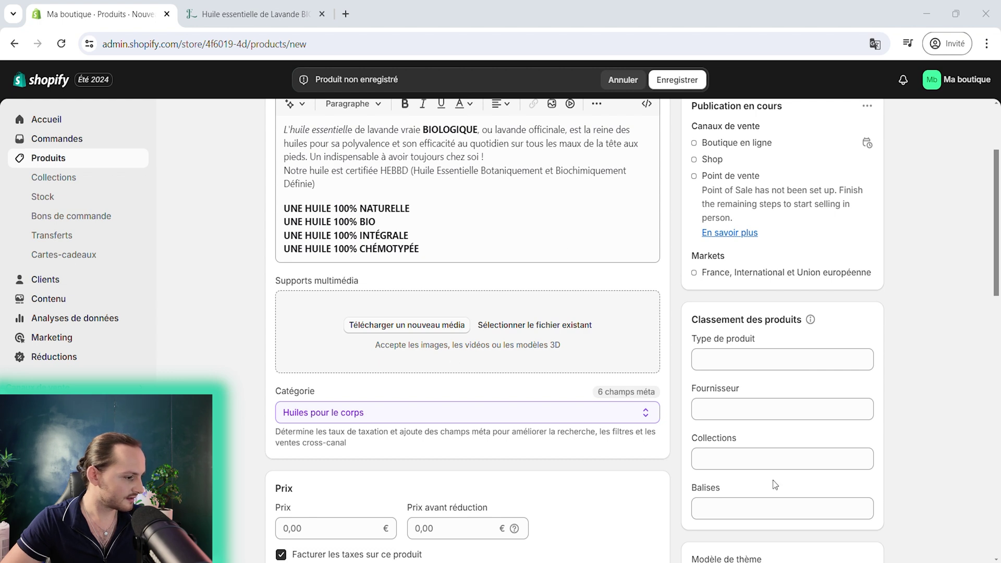
{"action": "scroll", "coordinate": [397, 303], "scroll_direction": "down", "scroll_amount": 1}
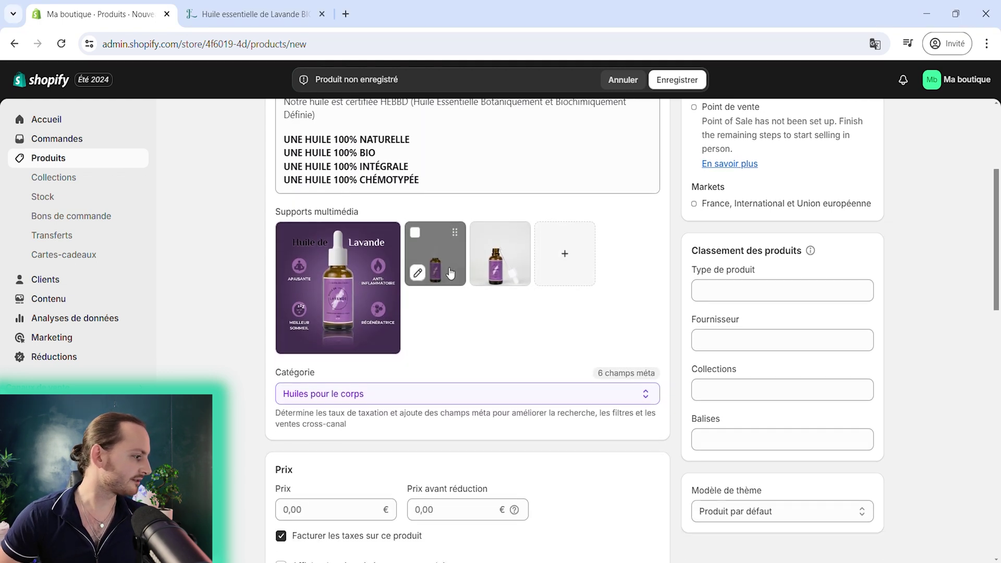
Step: Set the product's price to 25,00 € and its price before reduction to 50,00 €
{"action": "scroll", "coordinate": [491, 318], "scroll_direction": "down", "scroll_amount": 4}
{"action": "left_click", "coordinate": [332, 303]}
{"action": "left_click", "coordinate": [465, 312]}
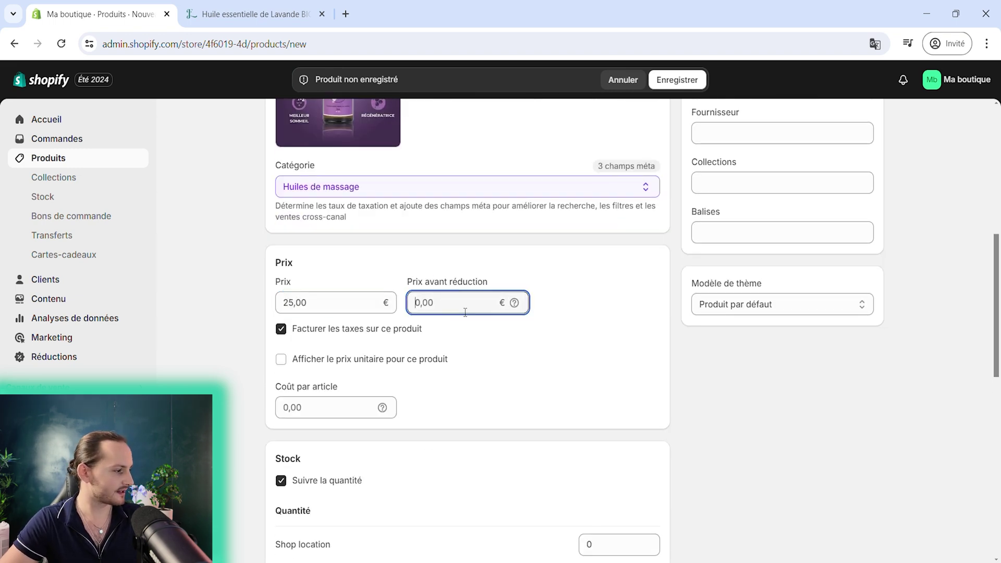
{"action": "type", "text": "50"}
{"action": "left_click", "coordinate": [503, 275]}
Step: Check the stock, shipping, variant and search engine listing sections, and save the product
{"action": "scroll", "coordinate": [374, 357], "scroll_direction": "down", "scroll_amount": 3}
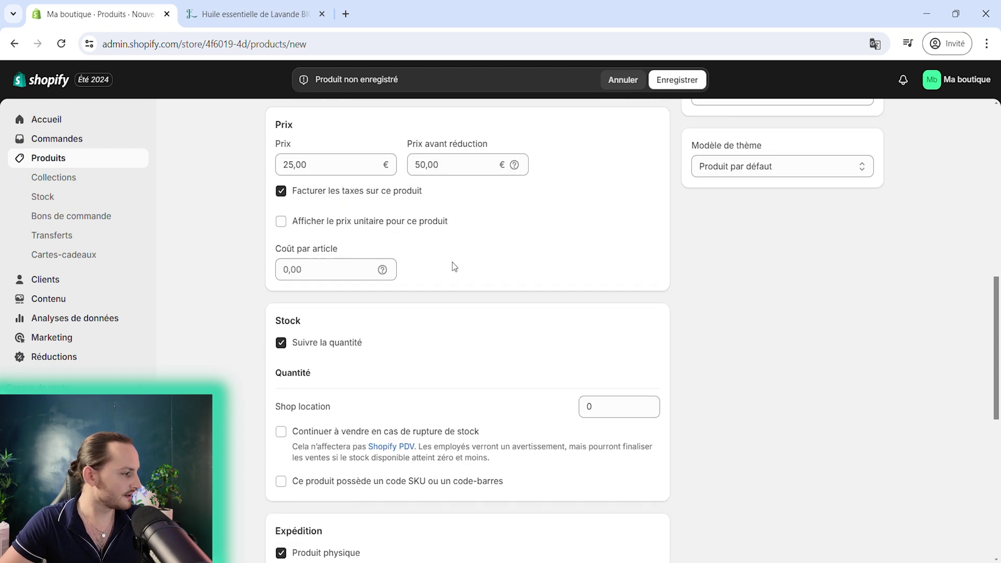
{"action": "scroll", "coordinate": [455, 267], "scroll_direction": "down", "scroll_amount": 3}
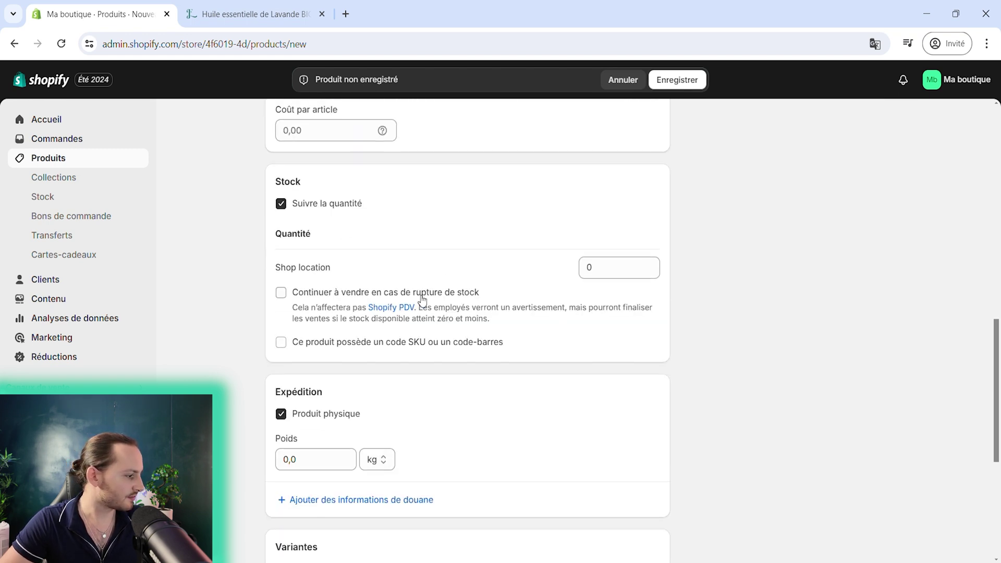
{"action": "scroll", "coordinate": [386, 292], "scroll_direction": "down", "scroll_amount": 6}
{"action": "scroll", "coordinate": [383, 291], "scroll_direction": "down", "scroll_amount": 1}
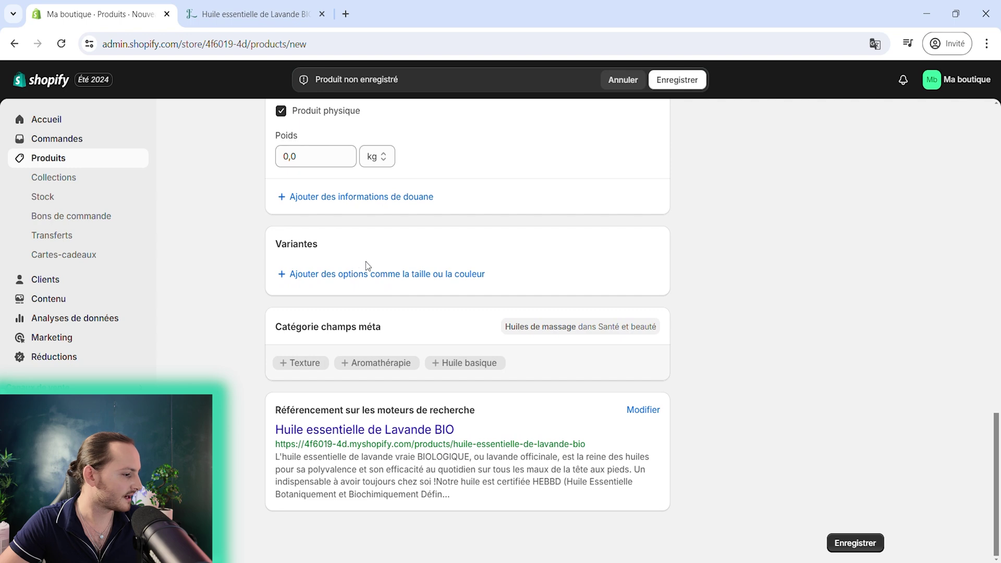
{"action": "left_click", "coordinate": [855, 542]}
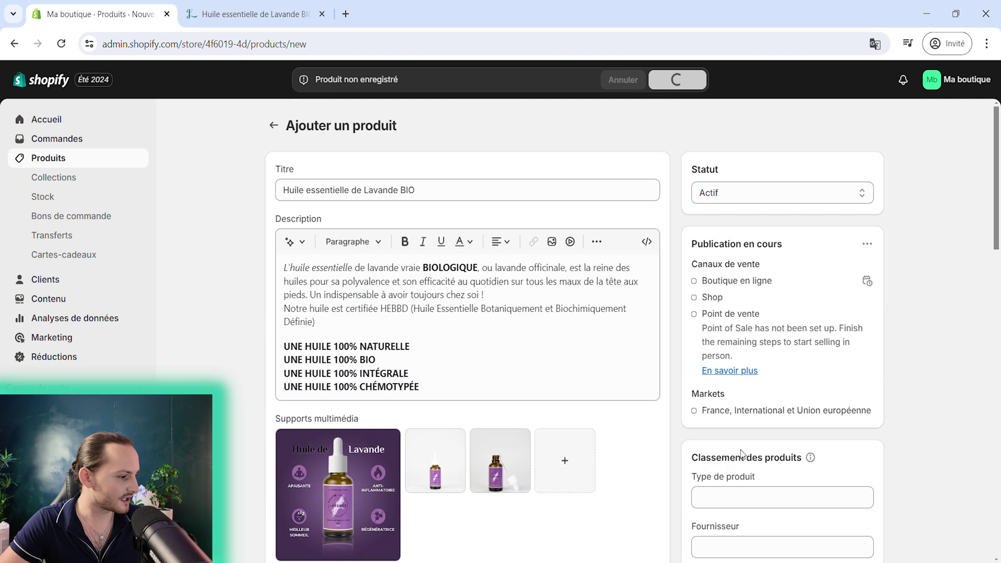
Step: Preview the lavender oil product page and examine its images, price and description
{"action": "left_click", "coordinate": [659, 130]}
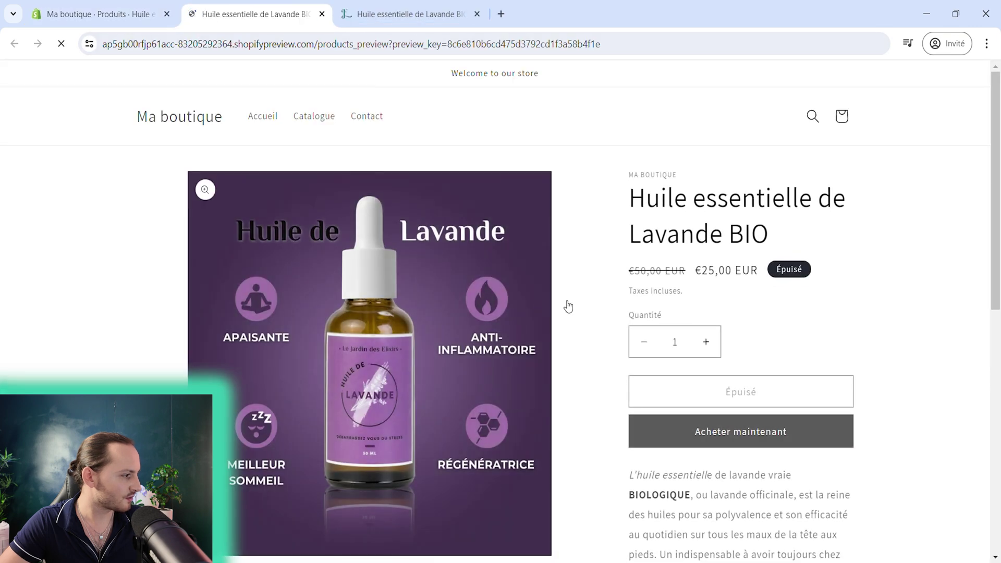
{"action": "scroll", "coordinate": [603, 268], "scroll_direction": "down", "scroll_amount": 8}
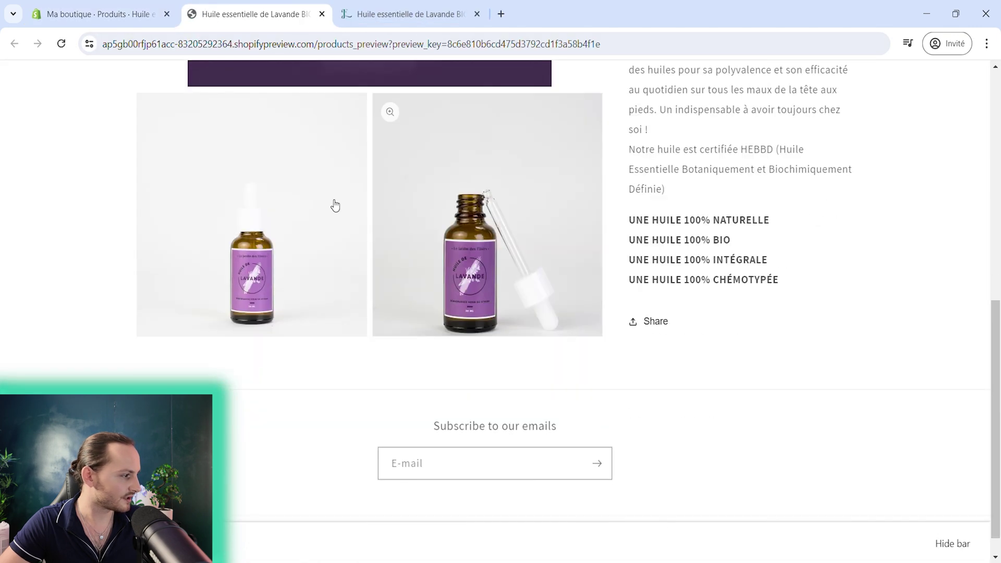
{"action": "scroll", "coordinate": [334, 205], "scroll_direction": "up", "scroll_amount": 5}
{"action": "scroll", "coordinate": [906, 344], "scroll_direction": "down", "scroll_amount": 6}
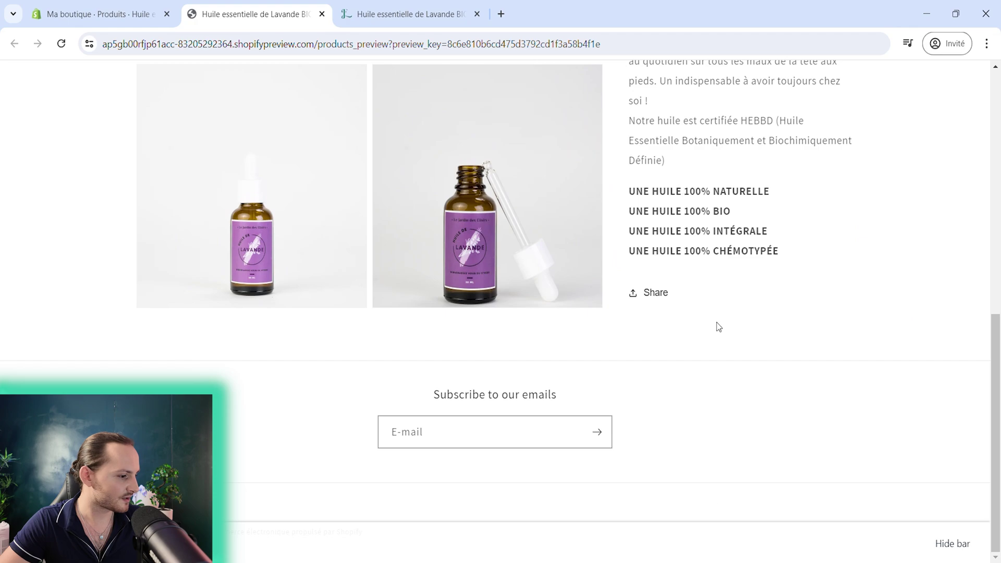
Step: Compare the store's product preview with the Le Jardin des Elixirs lavender oil page, and close the preview
{"action": "scroll", "coordinate": [719, 327], "scroll_direction": "up", "scroll_amount": 10}
{"action": "scroll", "coordinate": [631, 235], "scroll_direction": "down", "scroll_amount": 2}
{"action": "key", "text": "ctrl+Tab"}
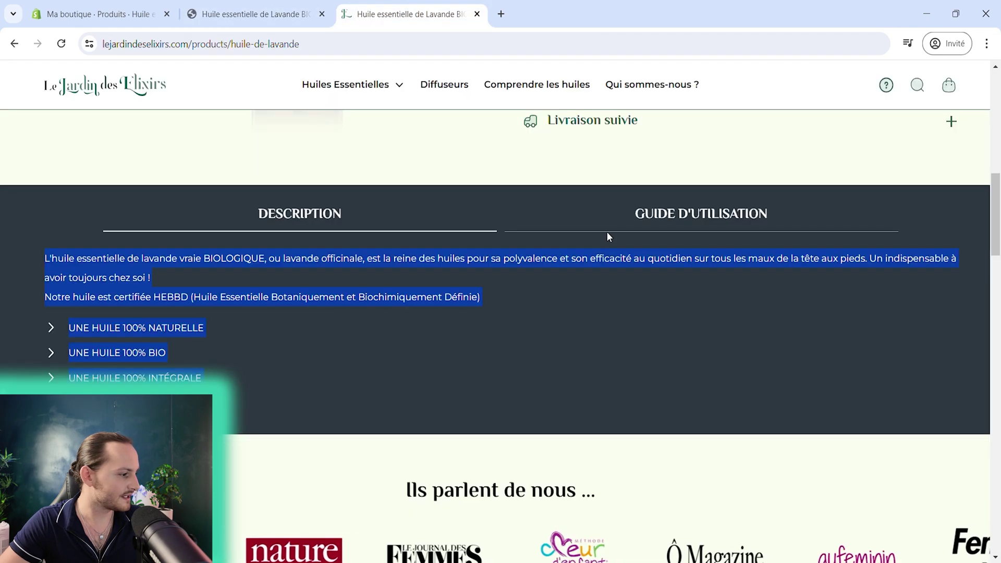
{"action": "scroll", "coordinate": [626, 214], "scroll_direction": "down", "scroll_amount": 4}
{"action": "scroll", "coordinate": [657, 313], "scroll_direction": "up", "scroll_amount": 5}
{"action": "scroll", "coordinate": [659, 360], "scroll_direction": "up", "scroll_amount": 8}
{"action": "scroll", "coordinate": [659, 358], "scroll_direction": "down", "scroll_amount": 15}
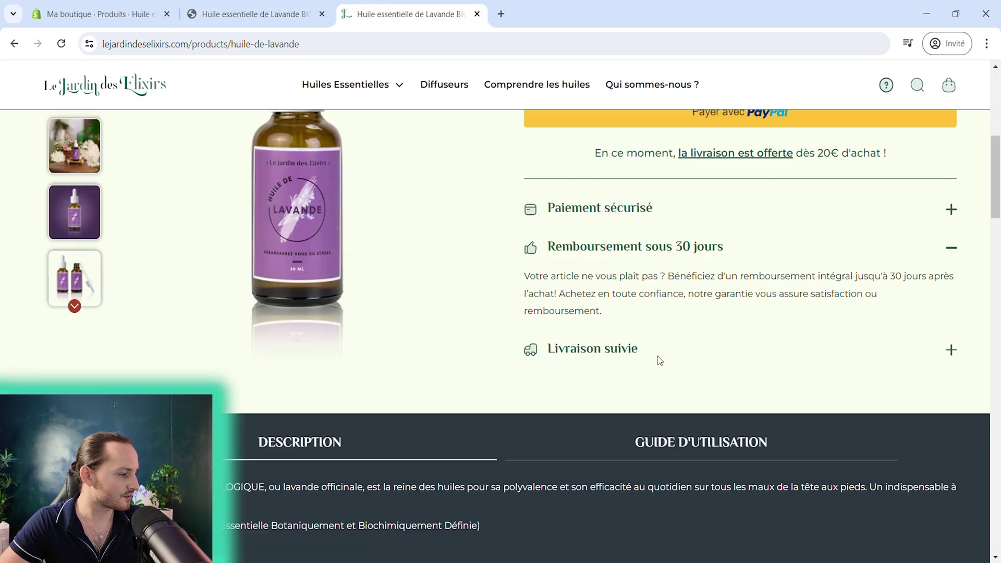
{"action": "scroll", "coordinate": [485, 286], "scroll_direction": "down", "scroll_amount": 10}
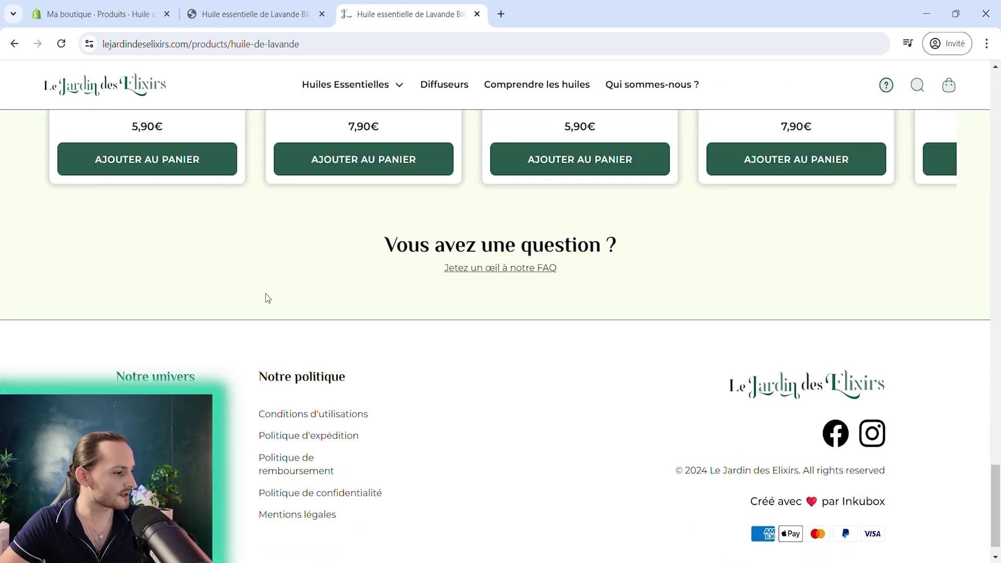
{"action": "scroll", "coordinate": [543, 329], "scroll_direction": "up", "scroll_amount": 9}
{"action": "scroll", "coordinate": [503, 340], "scroll_direction": "up", "scroll_amount": 10}
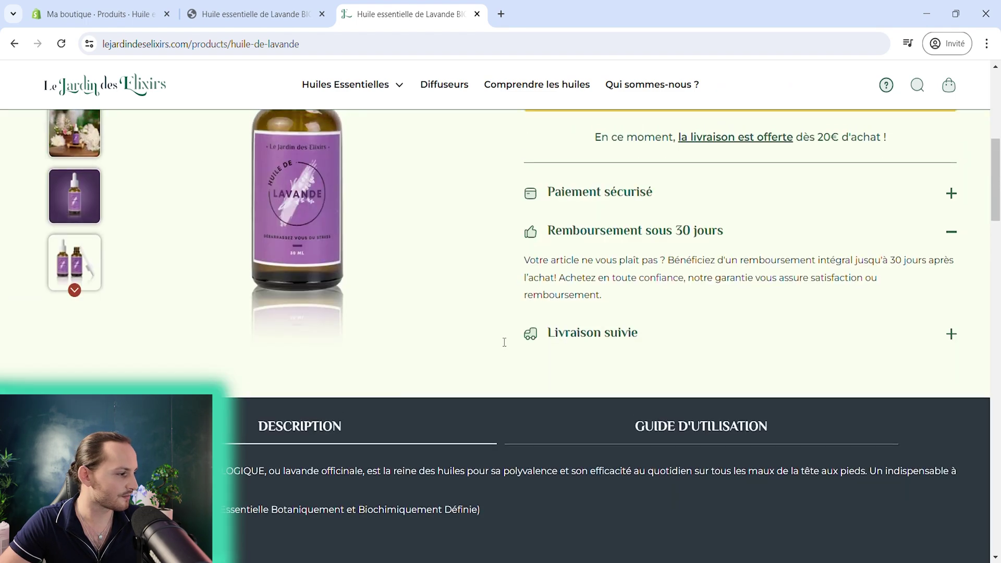
{"action": "scroll", "coordinate": [496, 336], "scroll_direction": "down", "scroll_amount": 2}
{"action": "left_click", "coordinate": [270, 6]}
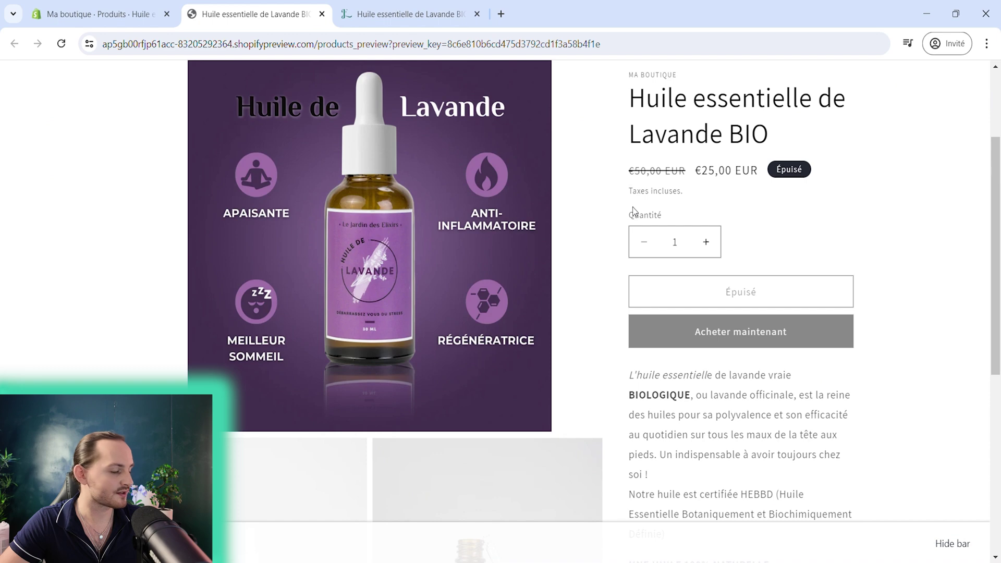
{"action": "scroll", "coordinate": [633, 192], "scroll_direction": "down", "scroll_amount": 7}
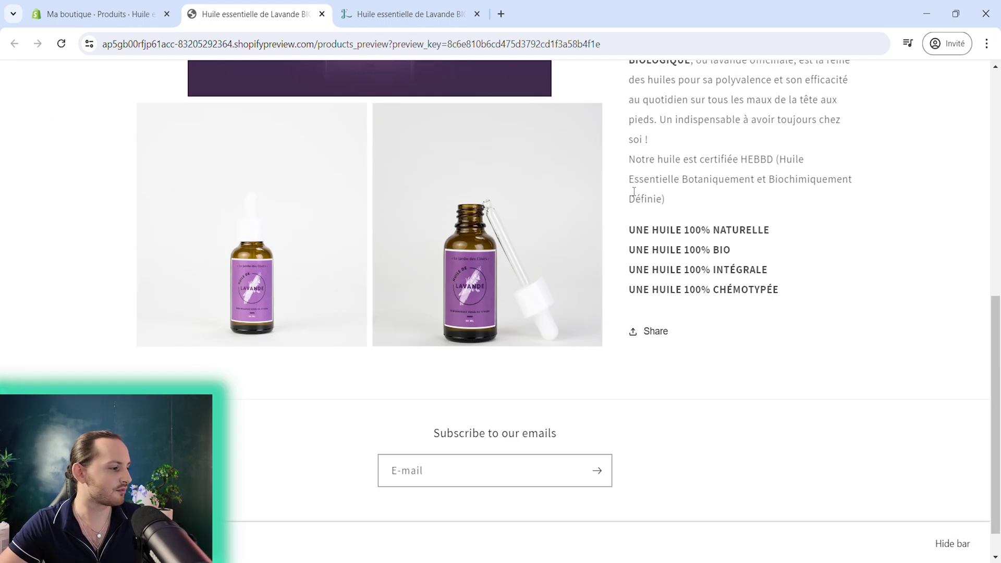
{"action": "scroll", "coordinate": [555, 199], "scroll_direction": "up", "scroll_amount": 10}
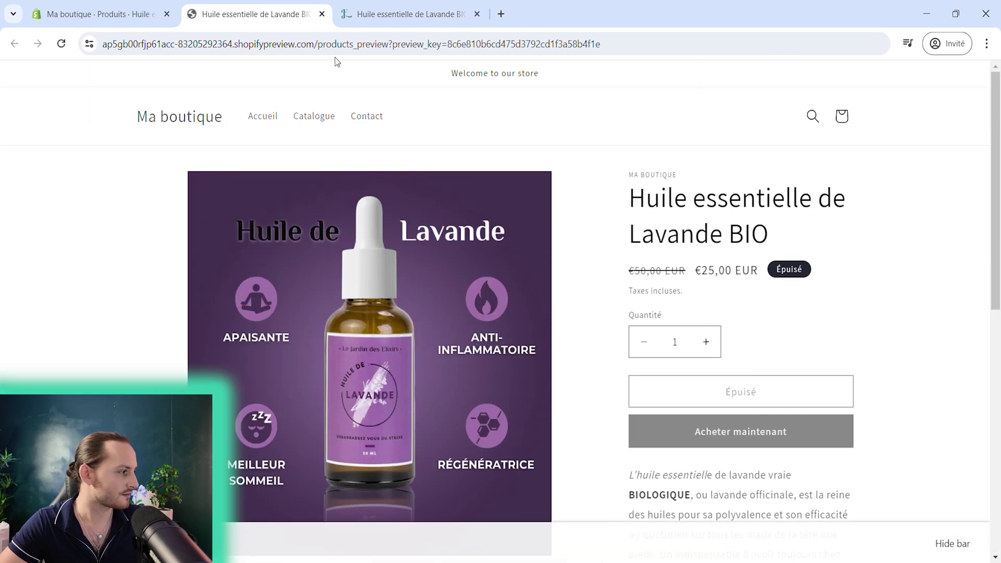
{"action": "left_click", "coordinate": [322, 14]}
Step: Set the product type to Huile essentielle and remove the product from the Page d'accueil collection
{"action": "scroll", "coordinate": [785, 334], "scroll_direction": "down", "scroll_amount": 4}
{"action": "left_click", "coordinate": [724, 224]}
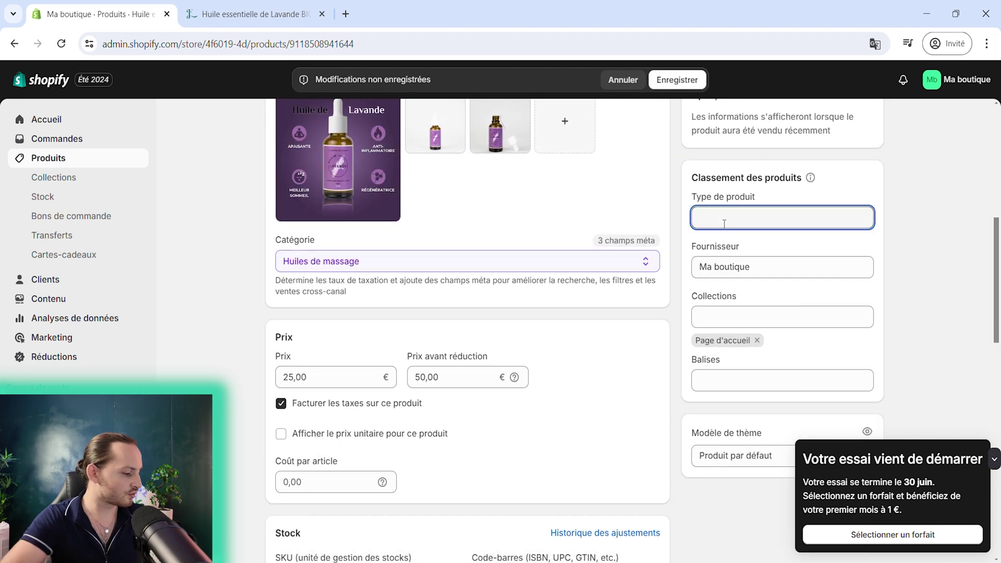
{"action": "type", "text": "Huile essentielle"}
{"action": "left_click", "coordinate": [765, 316]}
{"action": "key", "text": "Escape"}
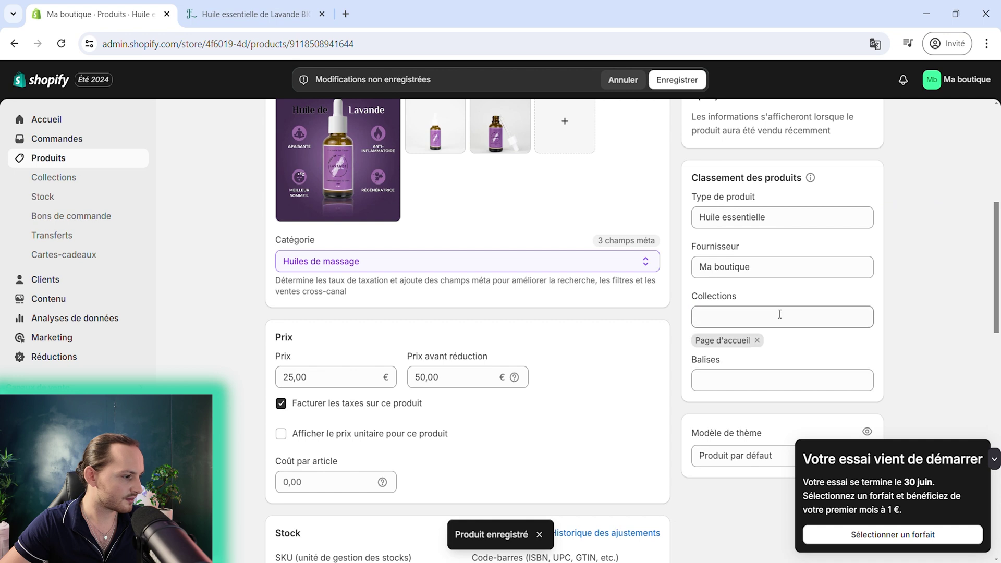
{"action": "left_click", "coordinate": [757, 340]}
Step: Add the tags lavande and huile to the product
{"action": "scroll", "coordinate": [756, 307], "scroll_direction": "down", "scroll_amount": 1}
{"action": "left_click", "coordinate": [745, 299]}
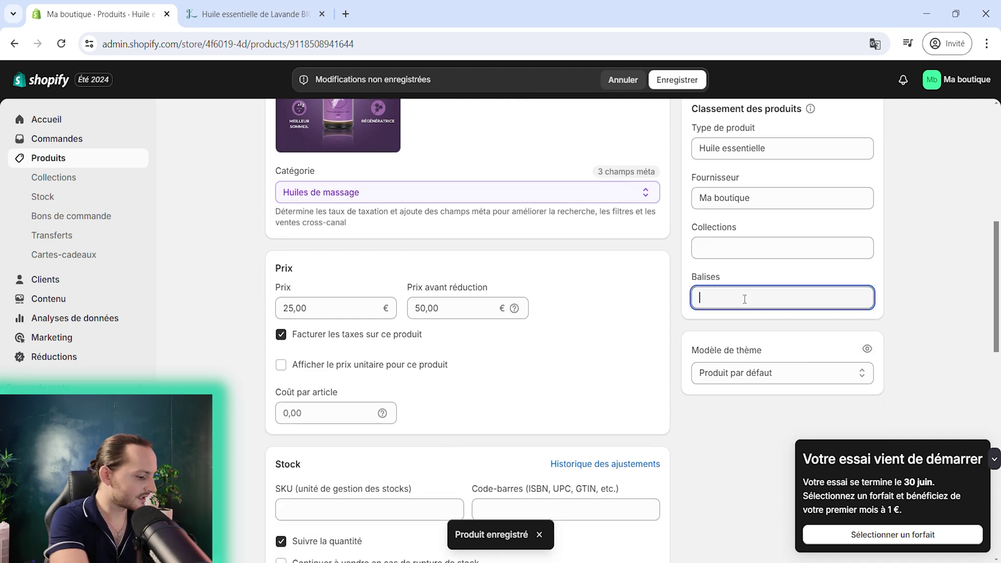
{"action": "type", "text": "lavande"}
{"action": "left_click", "coordinate": [771, 331]}
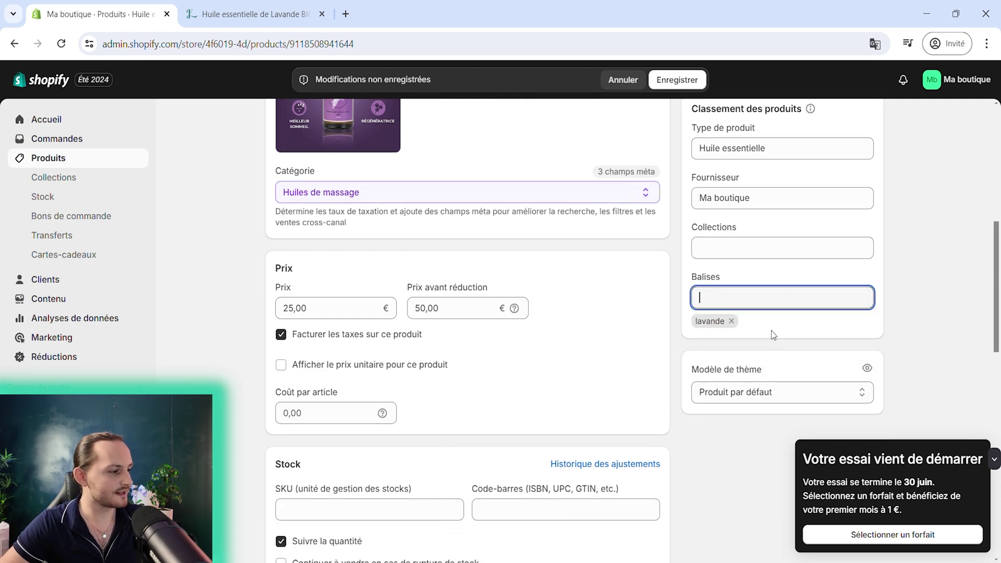
{"action": "scroll", "coordinate": [758, 286], "scroll_direction": "up", "scroll_amount": 1}
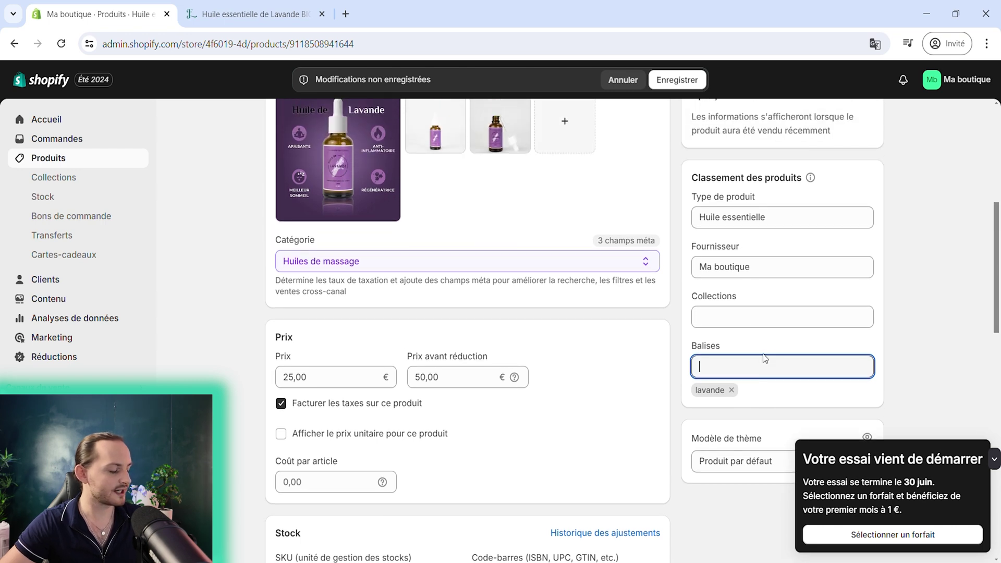
{"action": "type", "text": "huile"}
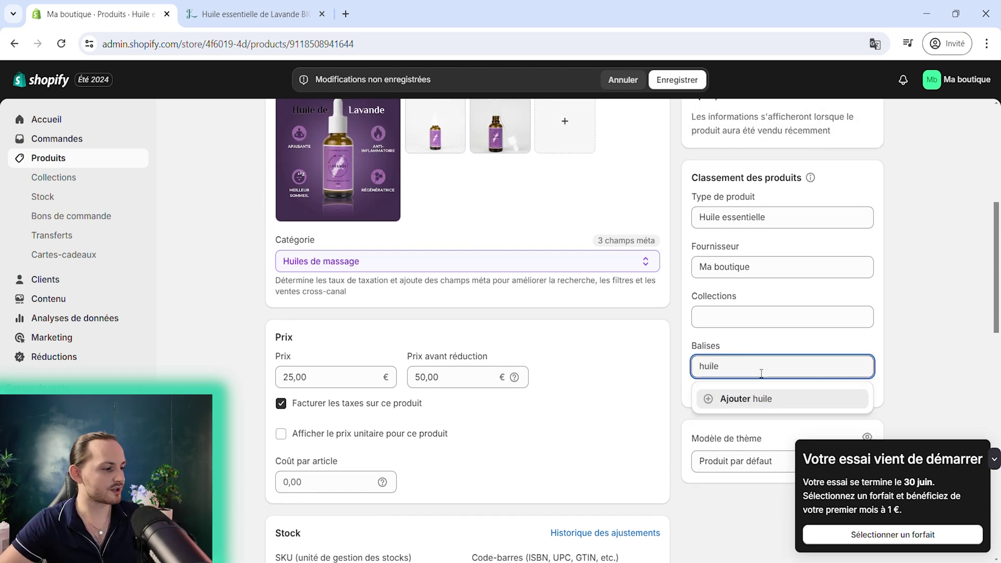
{"action": "left_click", "coordinate": [766, 404]}
Step: Review the product's publication, media and classification details
{"action": "scroll", "coordinate": [760, 346], "scroll_direction": "up", "scroll_amount": 2}
{"action": "scroll", "coordinate": [758, 344], "scroll_direction": "up", "scroll_amount": 1}
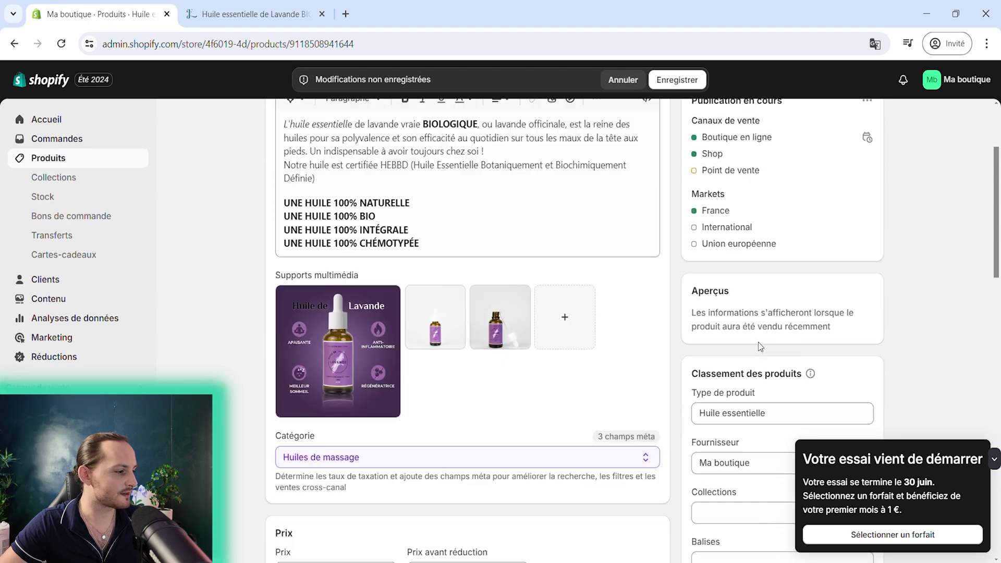
{"action": "scroll", "coordinate": [758, 342], "scroll_direction": "down", "scroll_amount": 3}
{"action": "scroll", "coordinate": [758, 342], "scroll_direction": "up", "scroll_amount": 1}
{"action": "scroll", "coordinate": [758, 342], "scroll_direction": "down", "scroll_amount": 1}
{"action": "scroll", "coordinate": [764, 346], "scroll_direction": "down", "scroll_amount": 1}
{"action": "scroll", "coordinate": [763, 347], "scroll_direction": "up", "scroll_amount": 1}
{"action": "scroll", "coordinate": [707, 399], "scroll_direction": "up", "scroll_amount": 2}
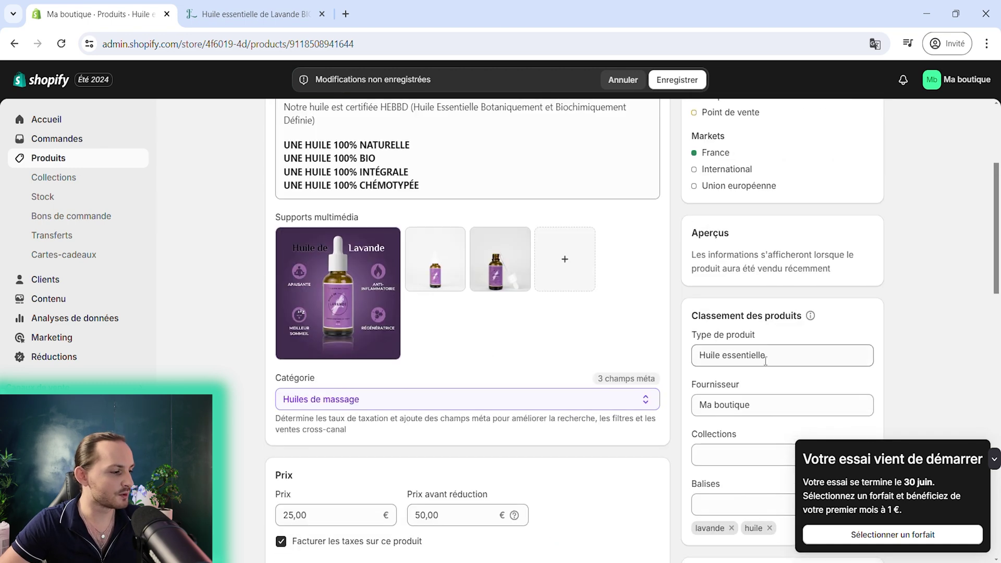
{"action": "left_click", "coordinate": [725, 340]}
{"action": "left_click", "coordinate": [750, 332]}
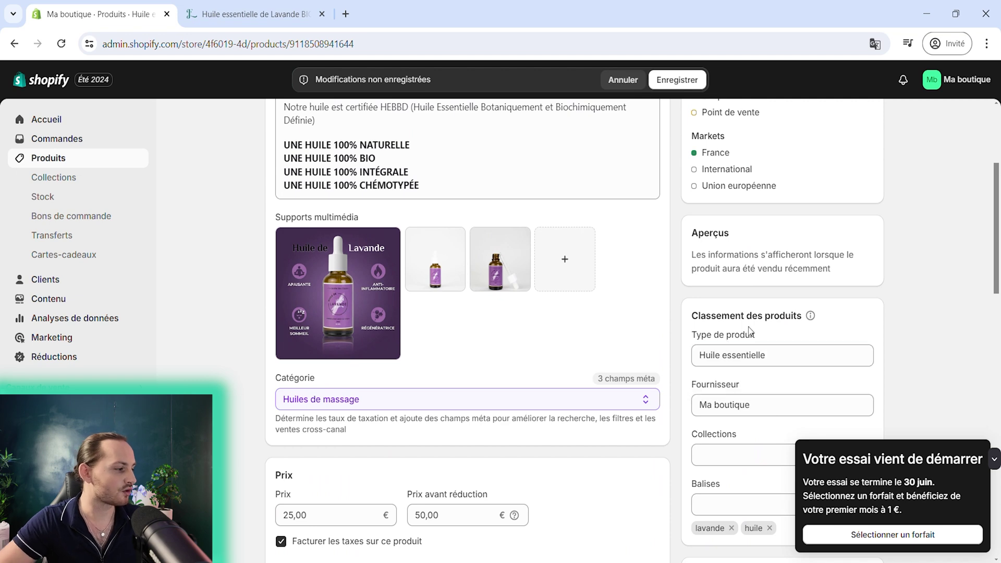
Step: Set the product's SKU to 150 in the stock section
{"action": "scroll", "coordinate": [761, 326], "scroll_direction": "down", "scroll_amount": 9}
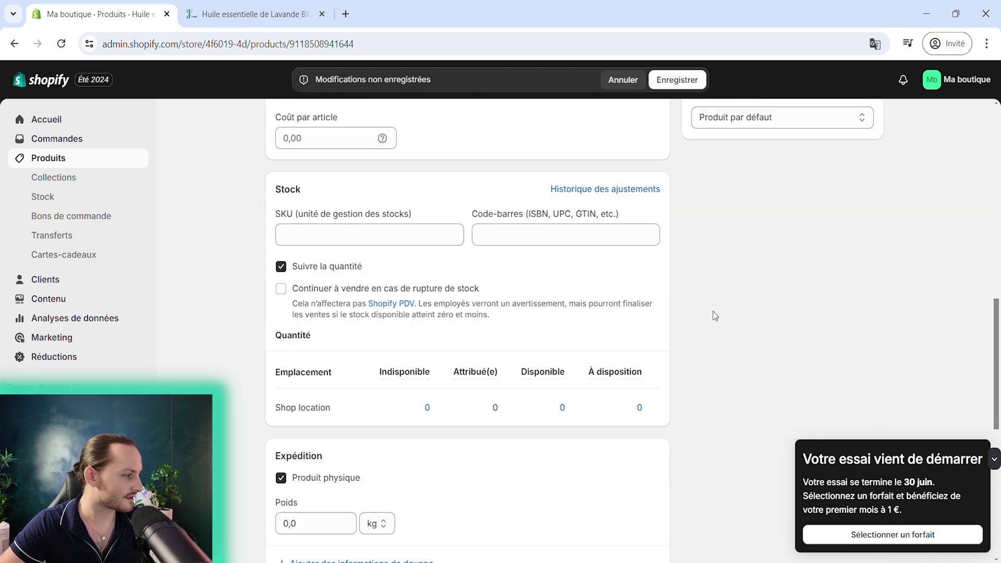
{"action": "scroll", "coordinate": [681, 293], "scroll_direction": "up", "scroll_amount": 1}
{"action": "left_click", "coordinate": [329, 311]}
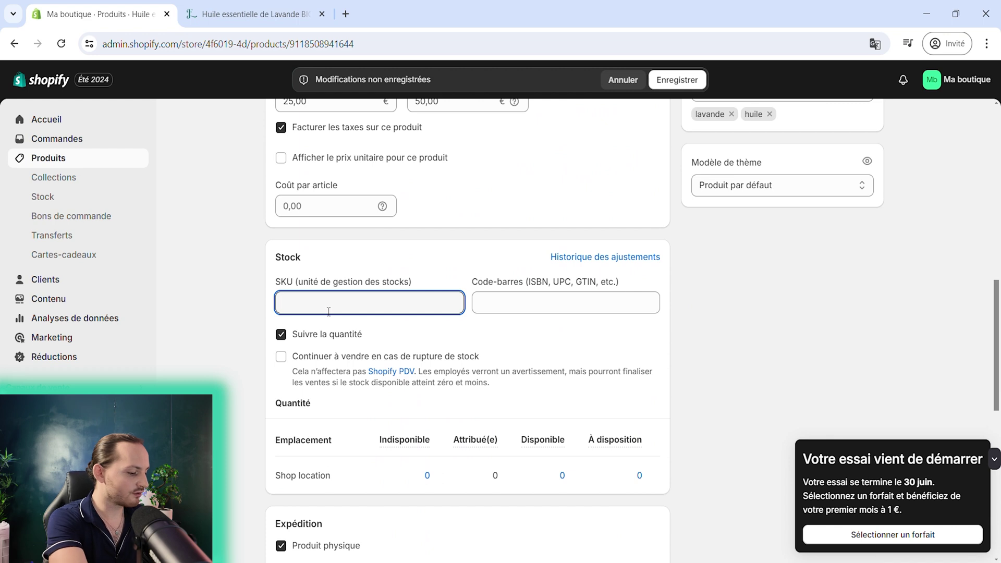
{"action": "type", "text": "150"}
{"action": "key", "text": "Return"}
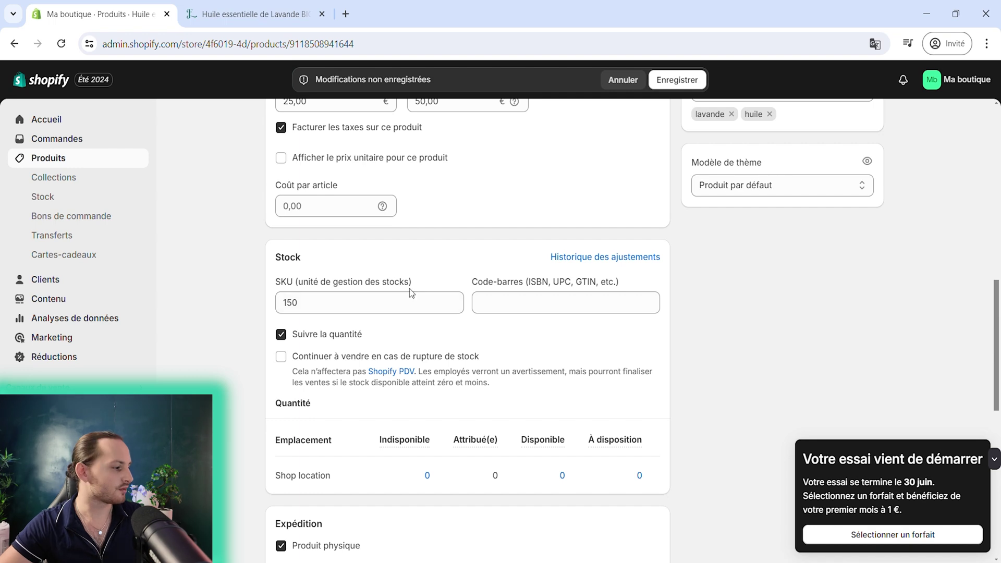
Step: Add a custom variant option named Taille du flacon with the values 25 ml and 35 ml
{"action": "scroll", "coordinate": [542, 322], "scroll_direction": "down", "scroll_amount": 8}
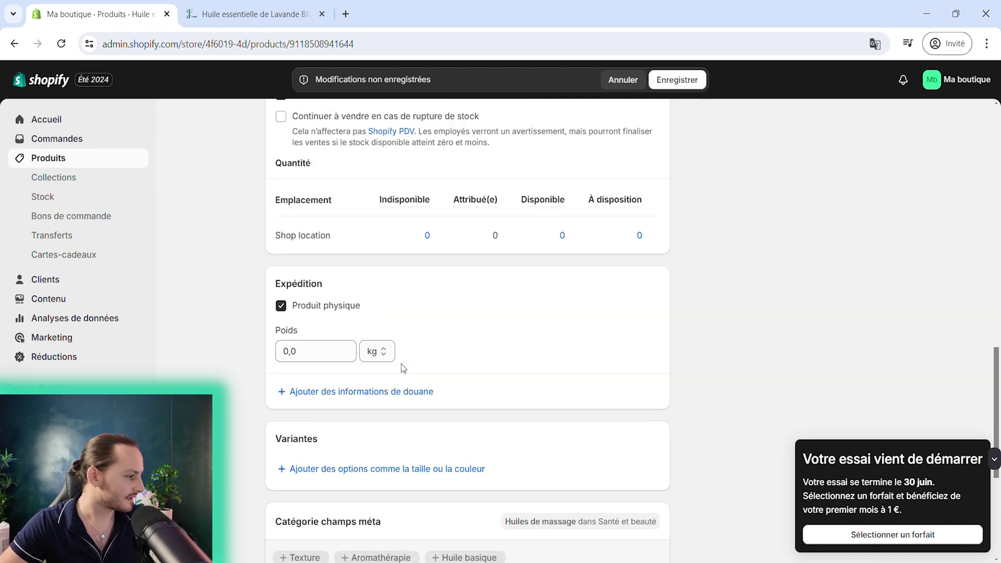
{"action": "scroll", "coordinate": [557, 375], "scroll_direction": "up", "scroll_amount": 12}
{"action": "scroll", "coordinate": [521, 375], "scroll_direction": "down", "scroll_amount": 12}
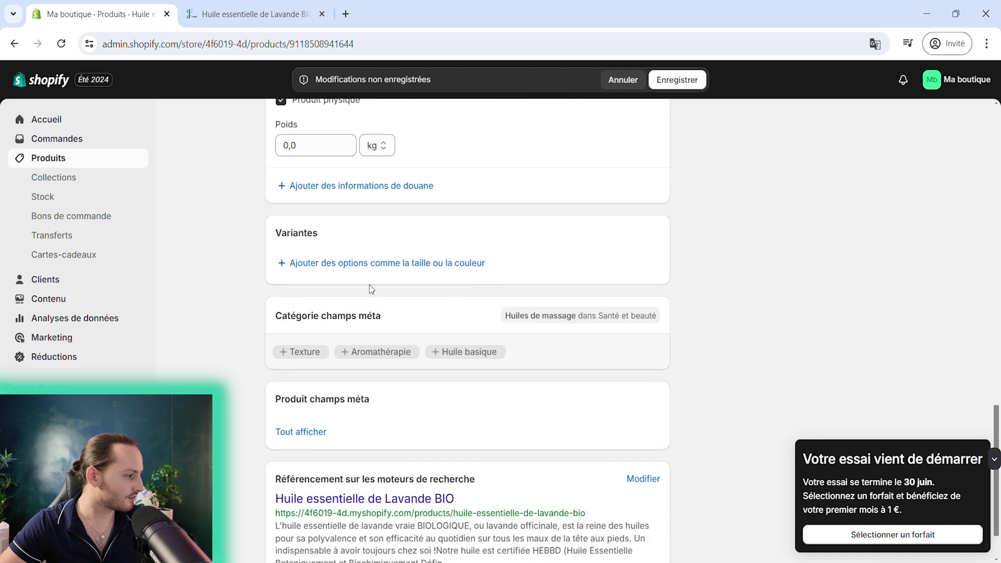
{"action": "left_click", "coordinate": [371, 264]}
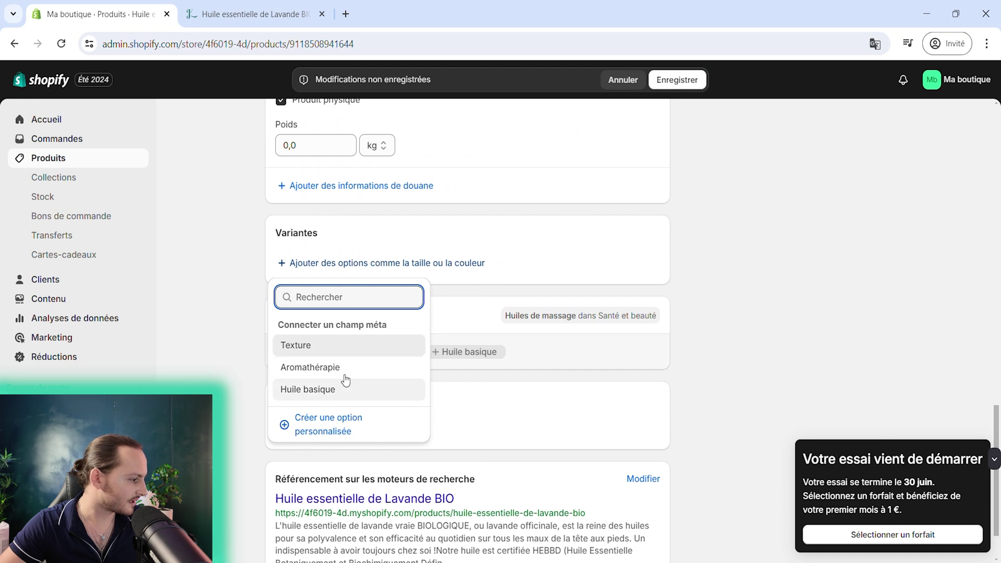
{"action": "left_click", "coordinate": [342, 419]}
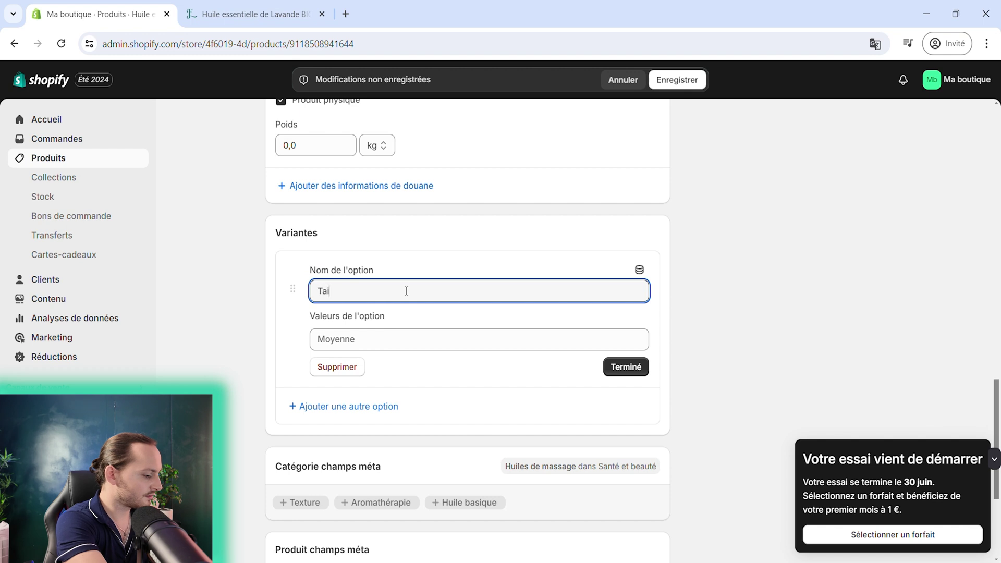
{"action": "left_click", "coordinate": [404, 342]}
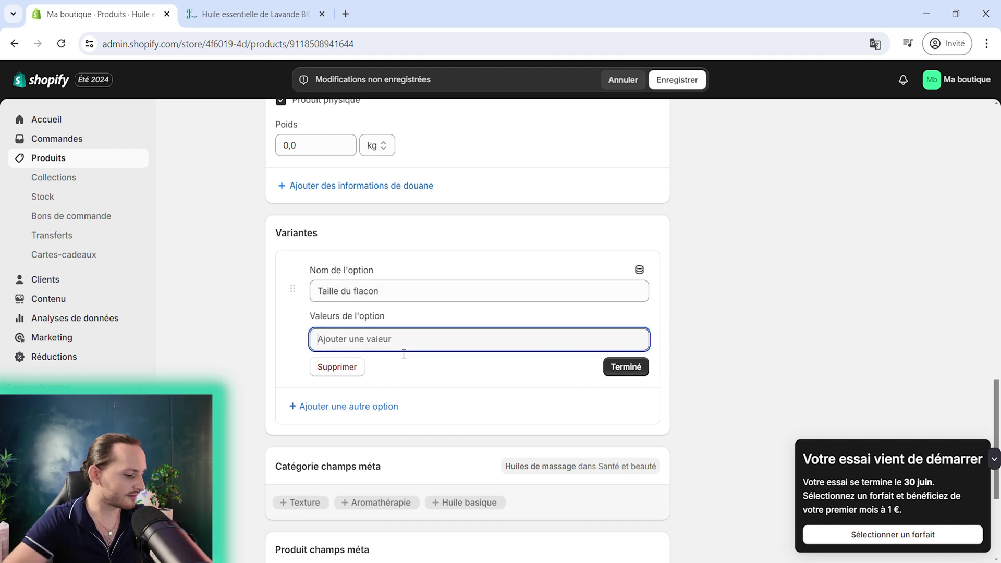
{"action": "type", "text": "52"}
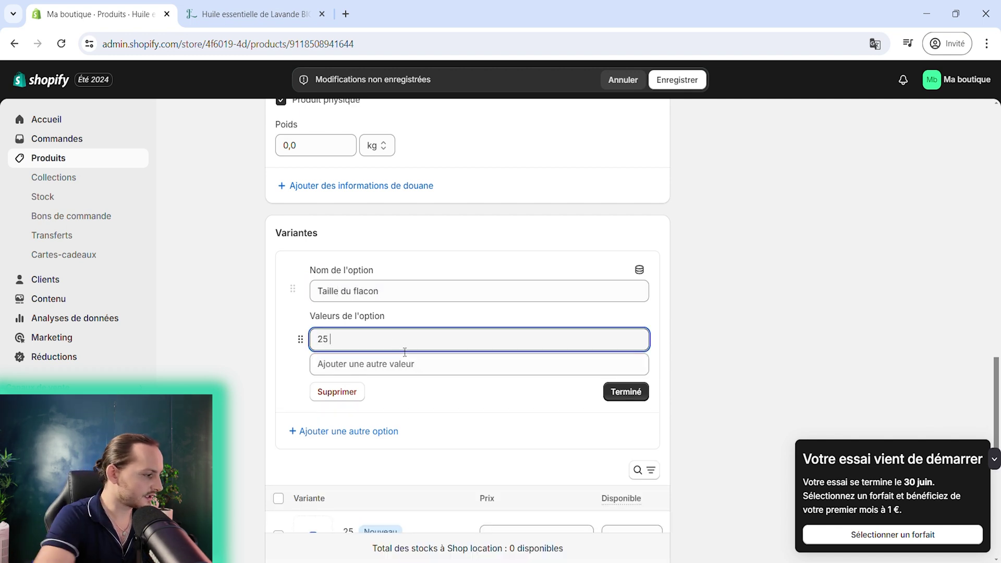
{"action": "key", "text": "Tab"}
{"action": "type", "text": "35 ml"}
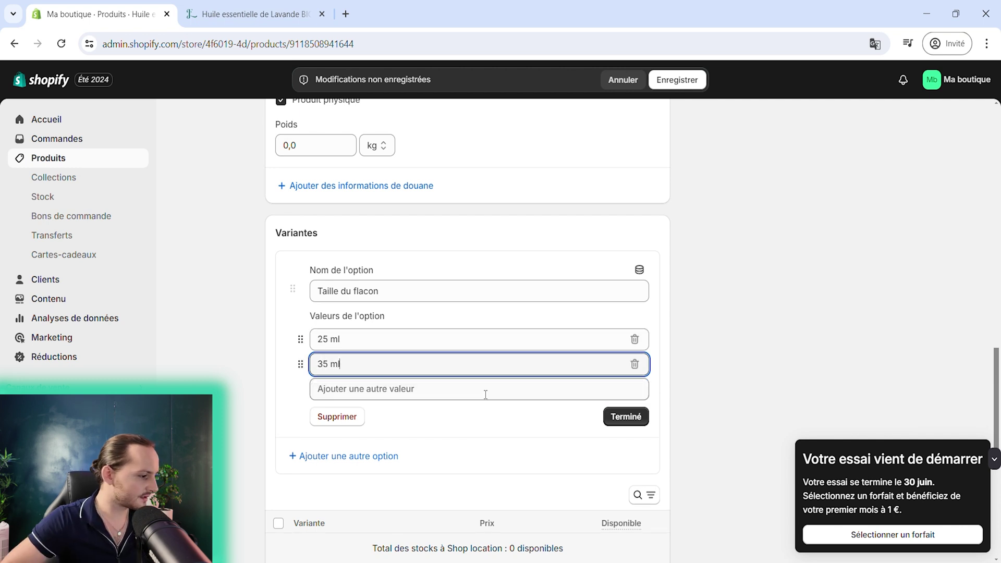
{"action": "left_click", "coordinate": [640, 417]}
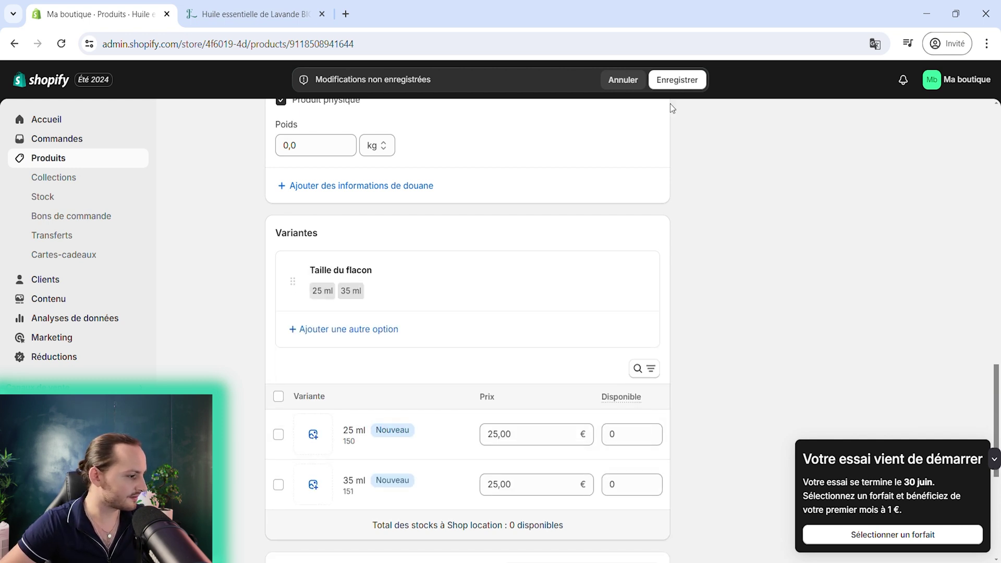
Step: Save the product and preview its store page with the 35 ml bottle size selected
{"action": "key", "text": "ctrl+s"}
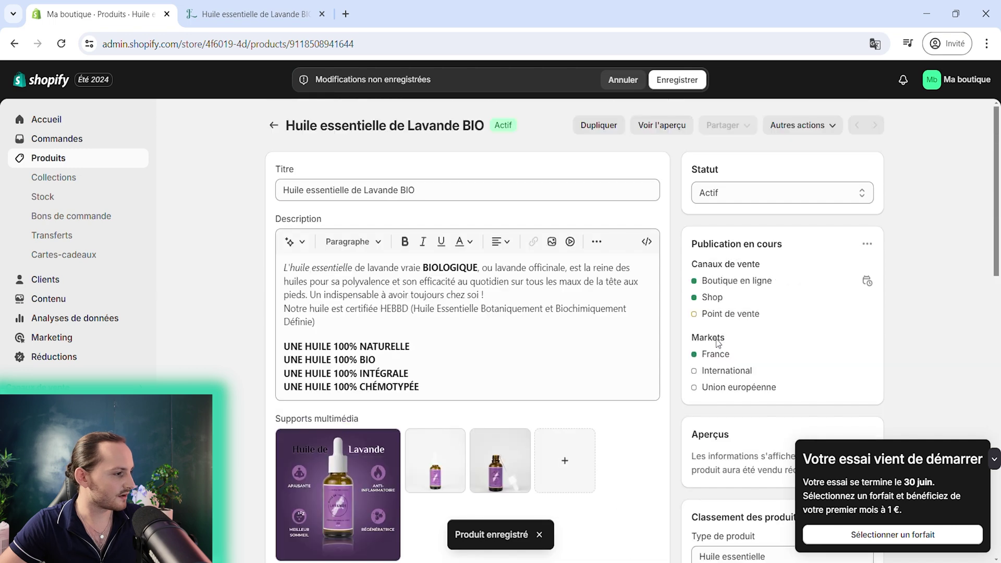
{"action": "scroll", "coordinate": [718, 342], "scroll_direction": "up", "scroll_amount": 10}
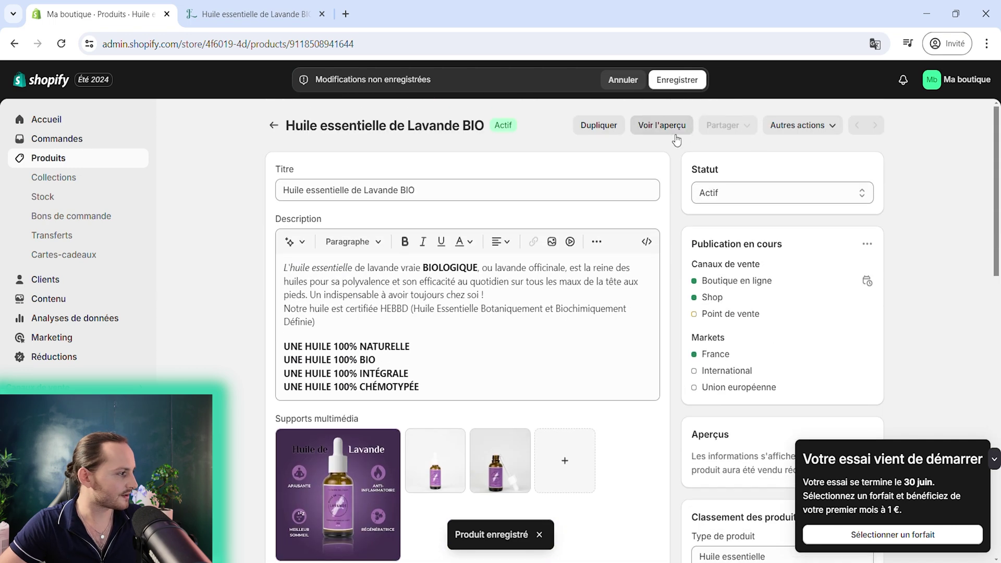
{"action": "left_click", "coordinate": [661, 125]}
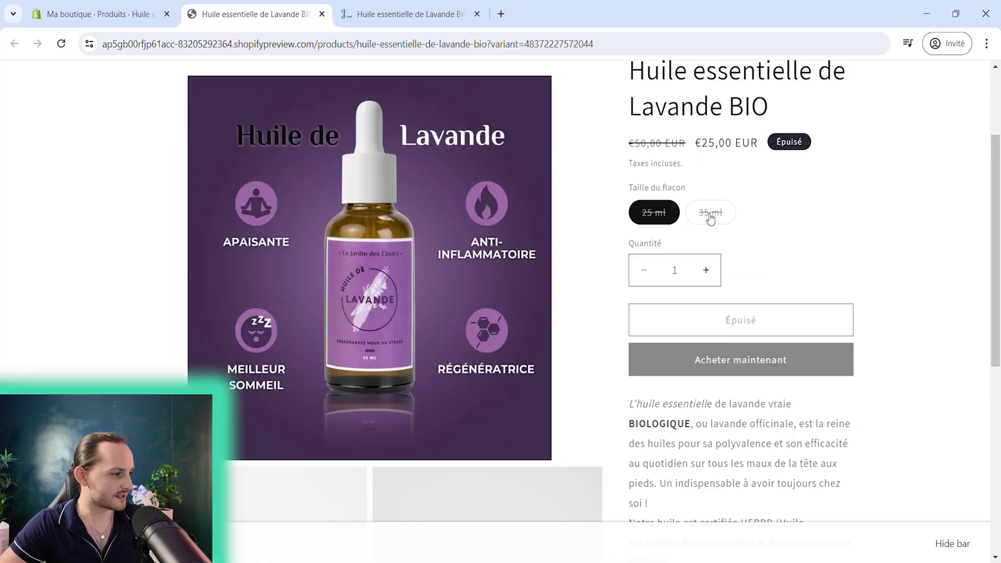
{"action": "left_click", "coordinate": [556, 417]}
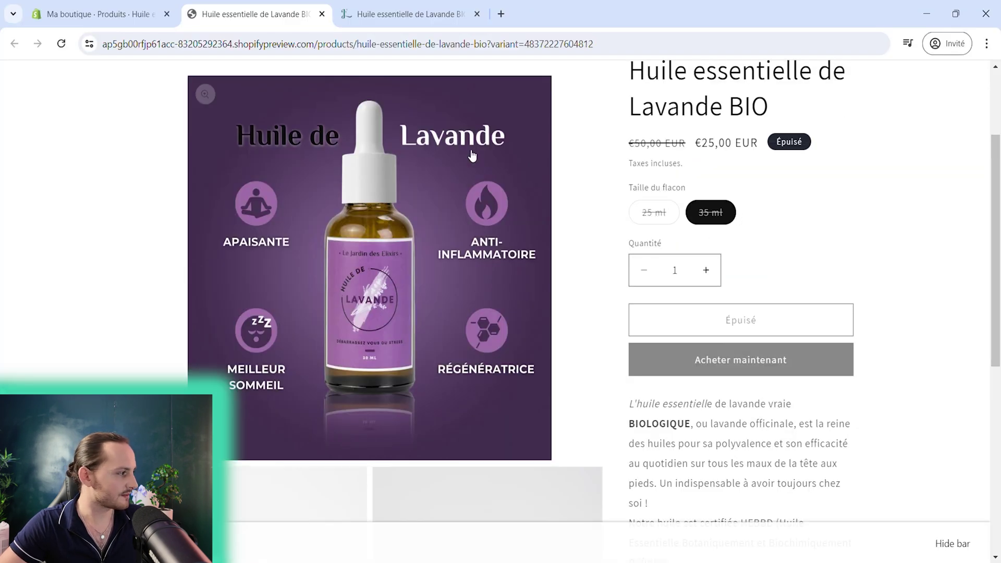
Step: Return to the product's admin page and open both bottle-size variants for bulk editing
{"action": "left_click", "coordinate": [144, 6]}
{"action": "scroll", "coordinate": [379, 345], "scroll_direction": "down", "scroll_amount": 15}
{"action": "scroll", "coordinate": [521, 386], "scroll_direction": "up", "scroll_amount": 6}
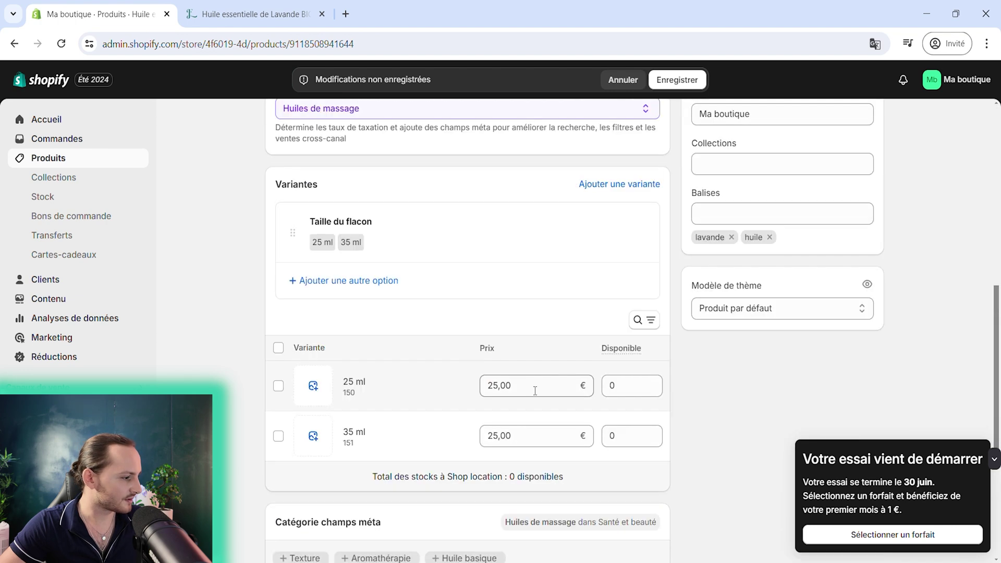
{"action": "scroll", "coordinate": [467, 411], "scroll_direction": "down", "scroll_amount": 1}
{"action": "left_click", "coordinate": [278, 279]}
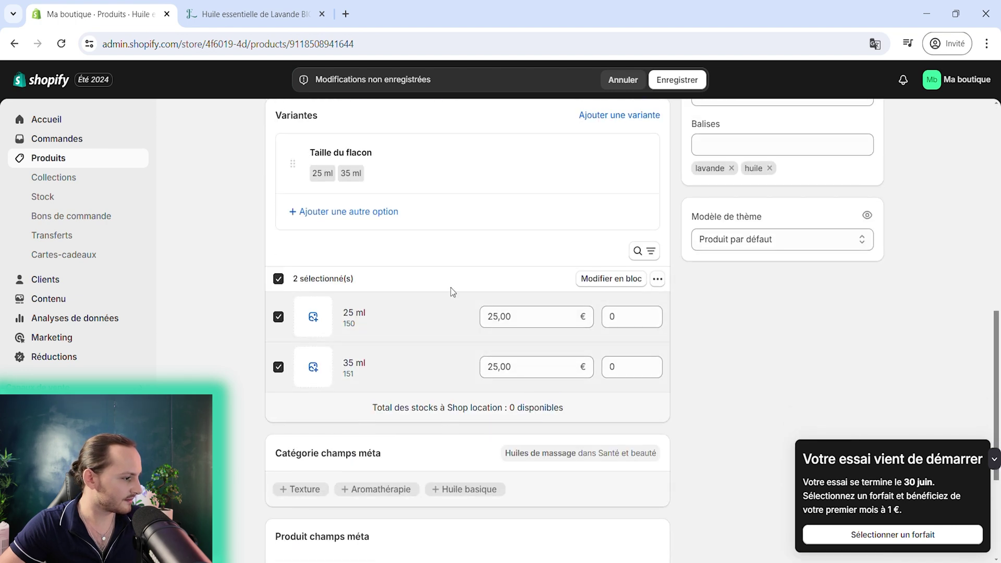
{"action": "scroll", "coordinate": [240, 283], "scroll_direction": "down", "scroll_amount": 3}
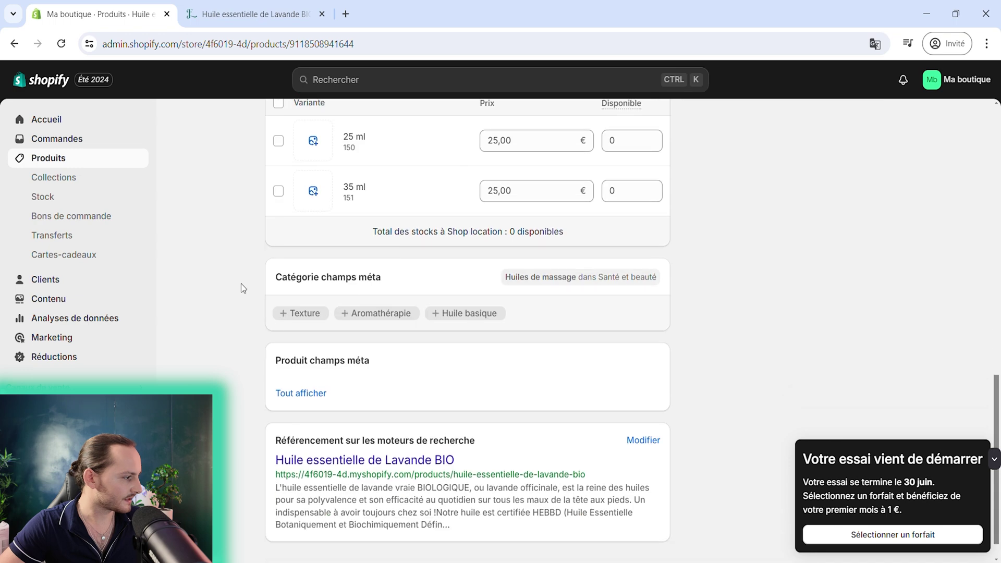
{"action": "scroll", "coordinate": [302, 241], "scroll_direction": "up", "scroll_amount": 2}
{"action": "left_click", "coordinate": [279, 219]}
{"action": "left_click", "coordinate": [611, 220]}
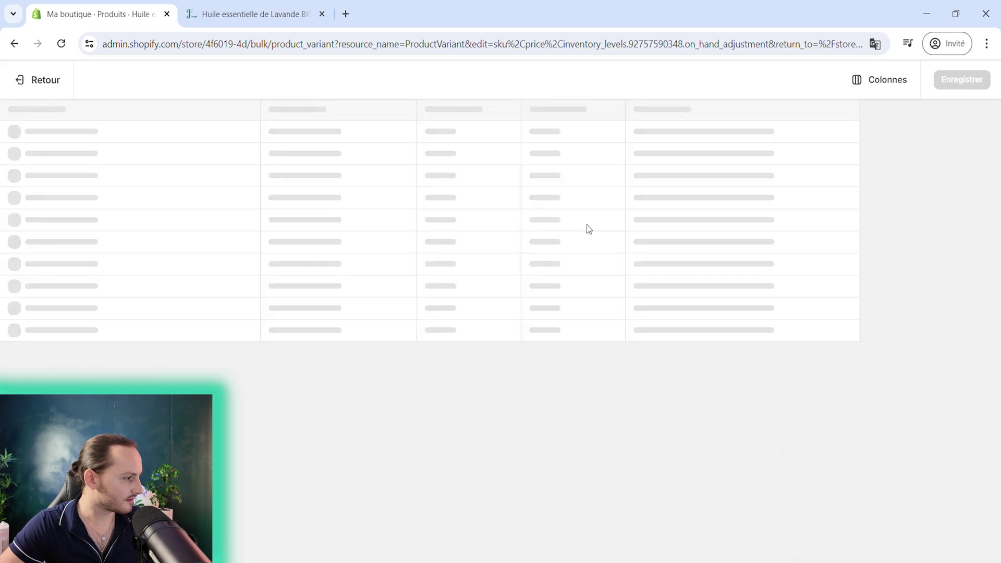
Step: Set the SKU to 150-25 for the 25 ml variant and 150-35 for the 35 ml variant, and save
{"action": "left_click", "coordinate": [458, 139]}
{"action": "left_click", "coordinate": [438, 154]}
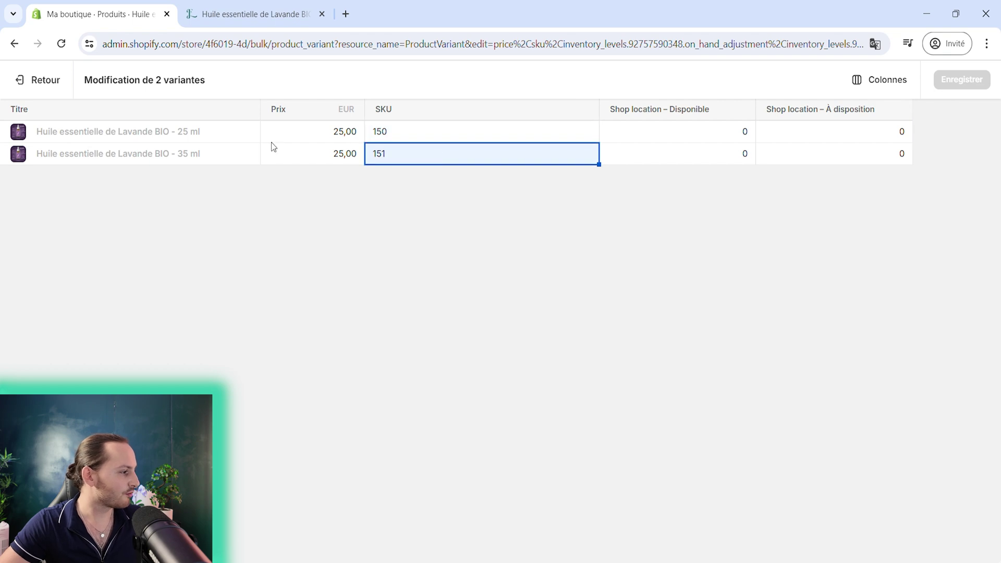
{"action": "left_click", "coordinate": [442, 137]}
{"action": "left_click", "coordinate": [439, 135]}
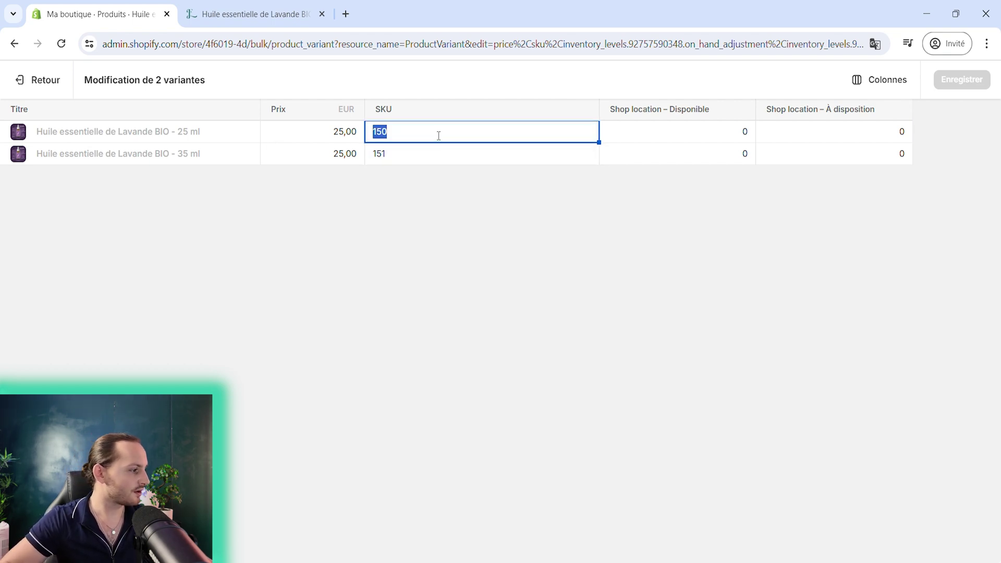
{"action": "type", "text": "-"}
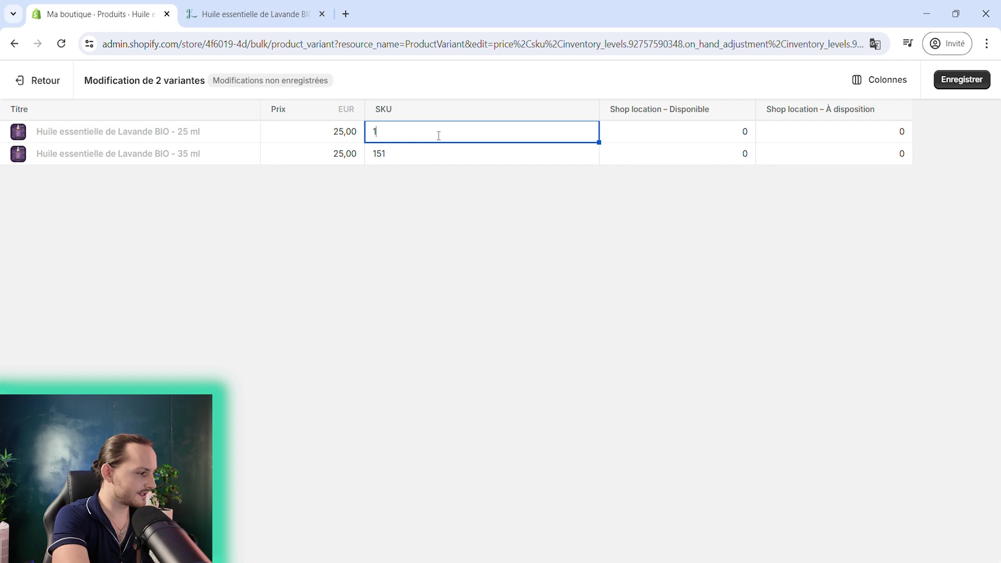
{"action": "type", "text": "25"}
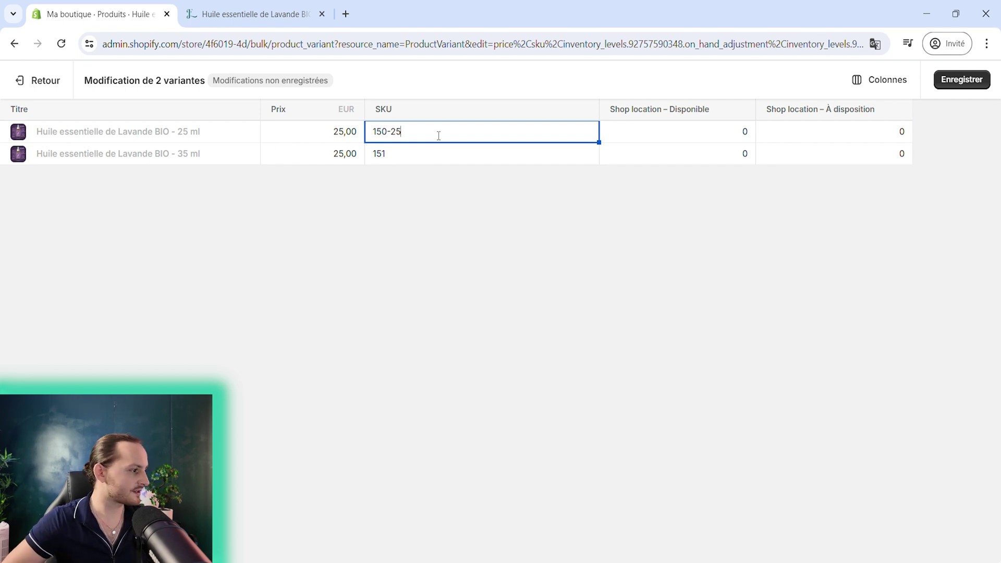
{"action": "double_click", "coordinate": [430, 162]}
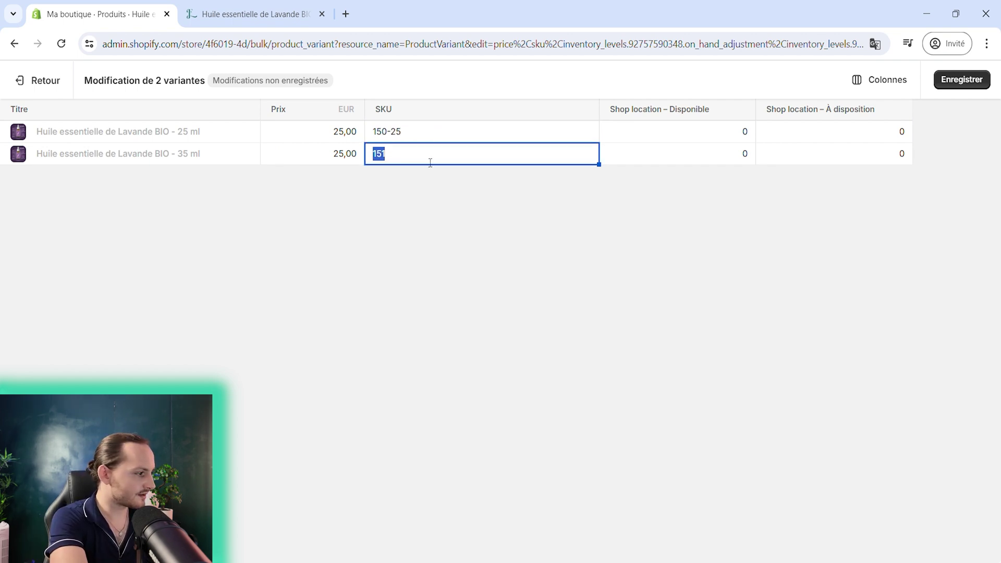
{"action": "type", "text": "150-35"}
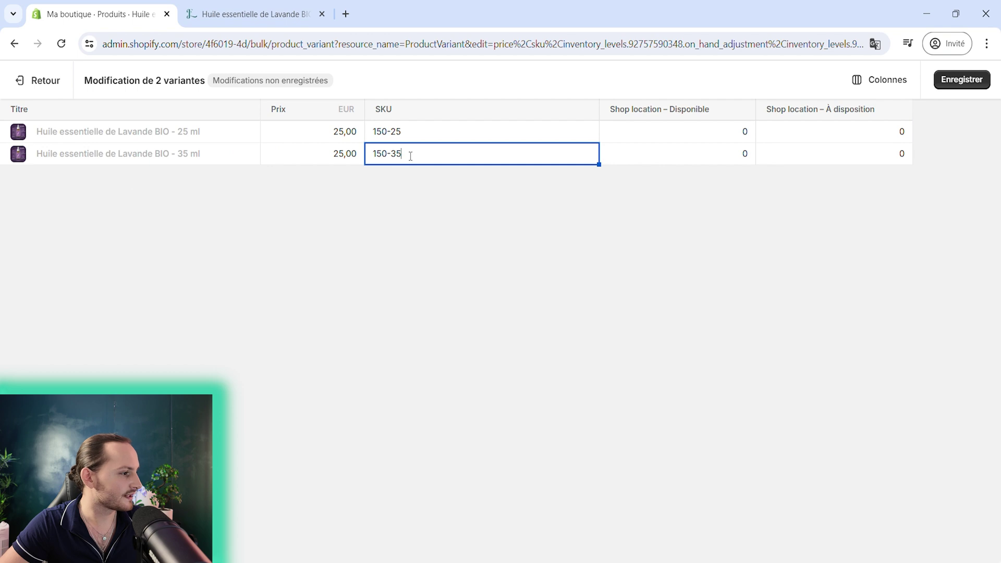
{"action": "left_click", "coordinate": [957, 80]}
Step: Show the compare-at price, cost per item, tax, barcode, continue-selling and quantity-tracking columns in the variant bulk editor
{"action": "left_click", "coordinate": [897, 91]}
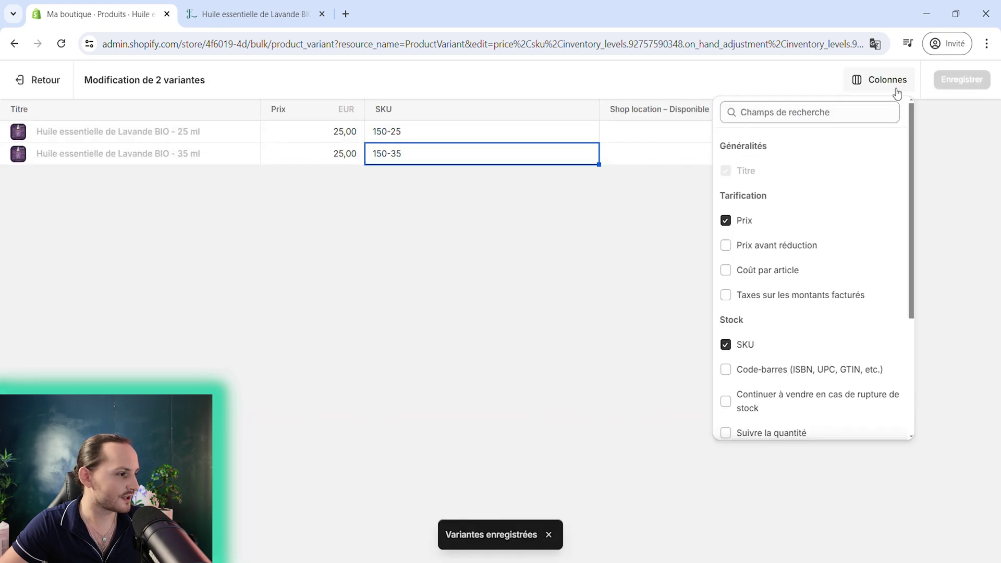
{"action": "left_click", "coordinate": [803, 243]}
{"action": "left_click", "coordinate": [773, 271]}
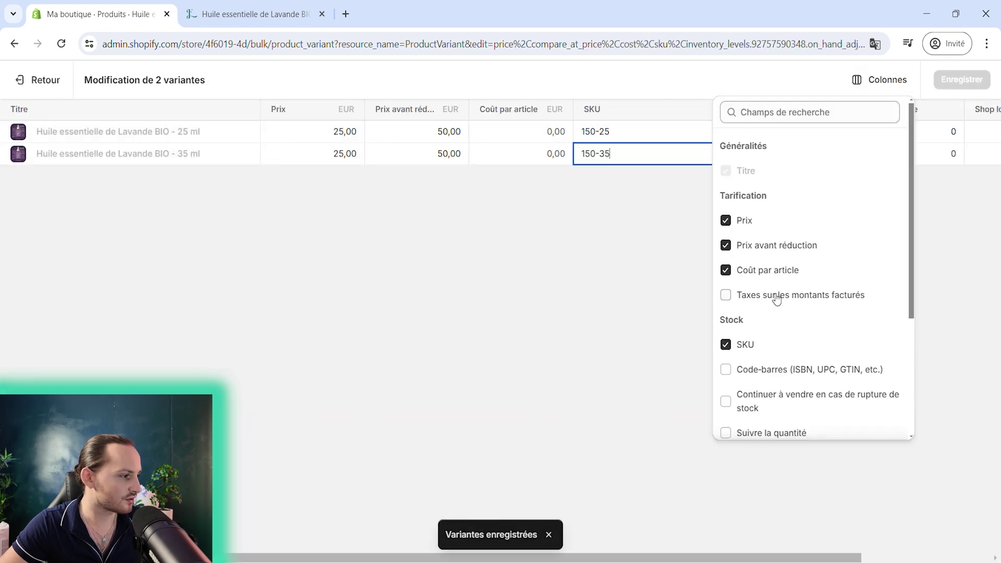
{"action": "left_click", "coordinate": [772, 296]}
{"action": "scroll", "coordinate": [772, 295], "scroll_direction": "down", "scroll_amount": 3}
{"action": "left_click", "coordinate": [771, 294]}
{"action": "left_click", "coordinate": [770, 264]}
{"action": "left_click", "coordinate": [766, 233]}
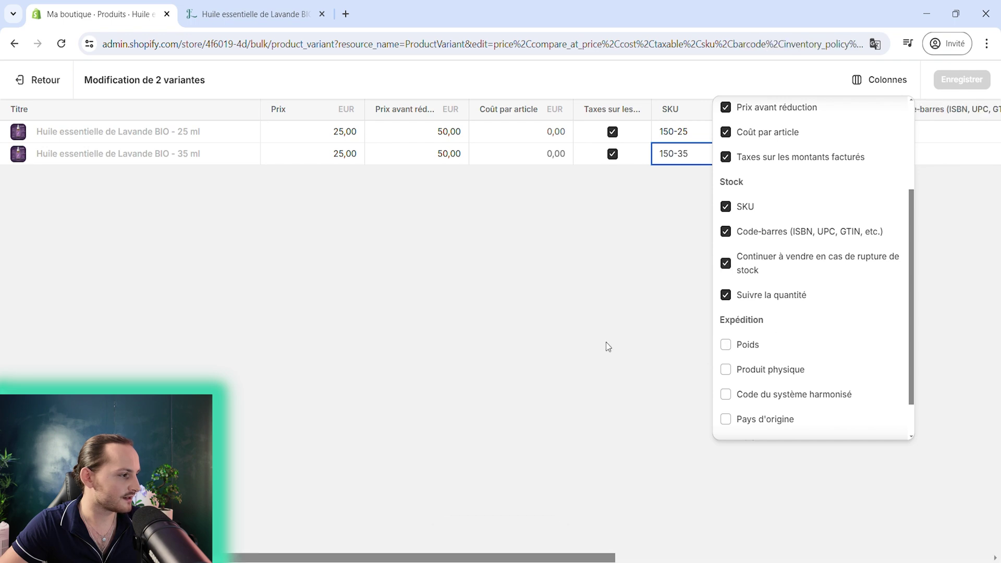
{"action": "left_click", "coordinate": [606, 342]}
Step: Allow both bottle-size variants to keep selling when out of stock, and save the changes
{"action": "scroll", "coordinate": [568, 543], "scroll_direction": "right", "scroll_amount": 8}
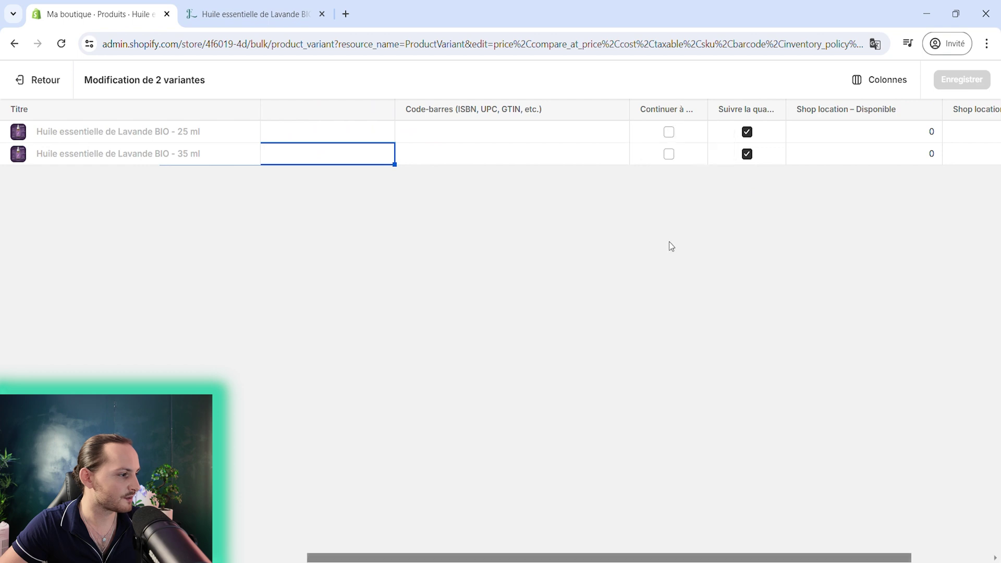
{"action": "left_click", "coordinate": [668, 132]}
{"action": "left_click", "coordinate": [668, 154]}
{"action": "left_click_drag", "start_coordinate": [674, 560], "coordinate": [759, 551]}
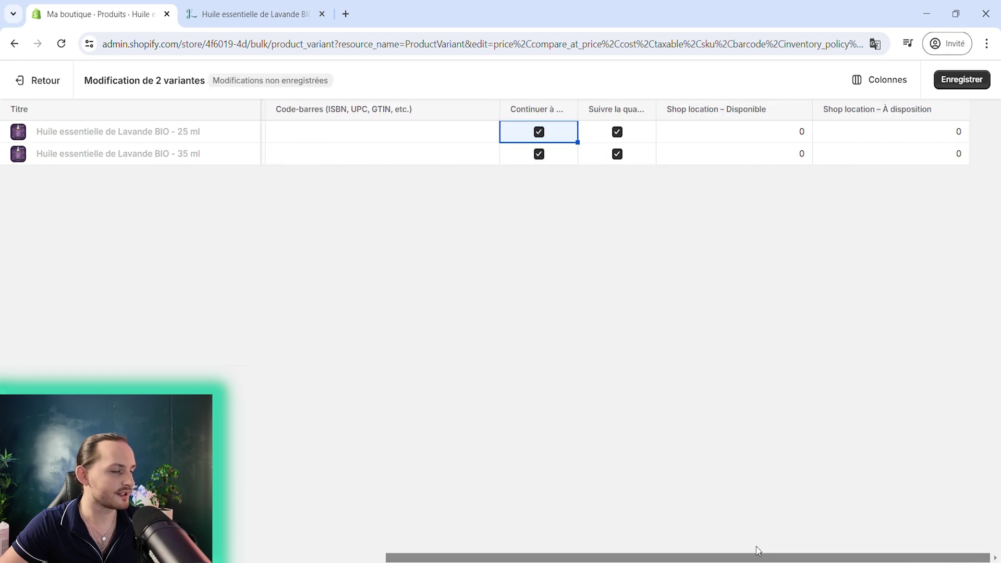
{"action": "left_click", "coordinate": [945, 81]}
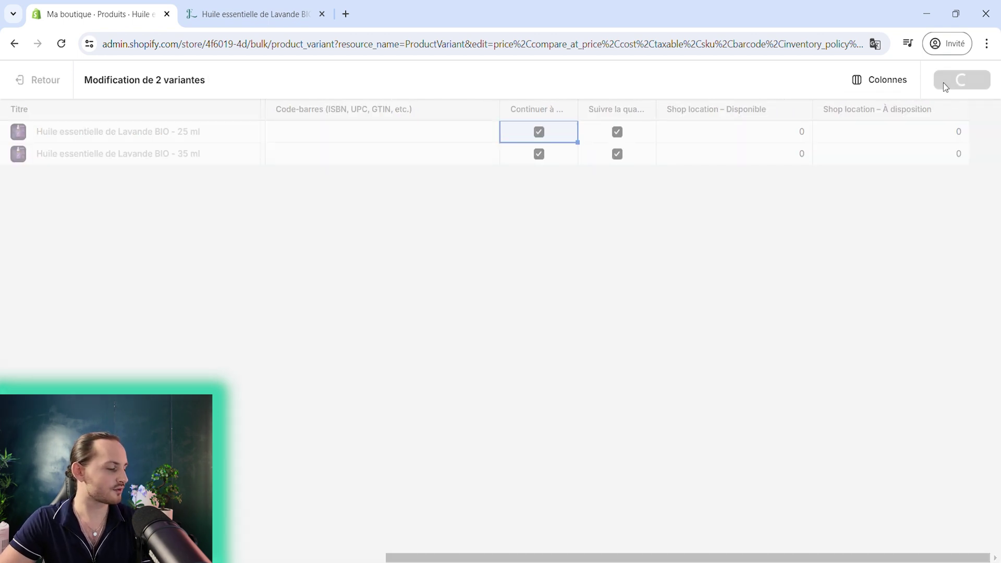
Step: Leave the variant bulk editor and return to the lavender oil product's admin page
{"action": "left_click", "coordinate": [899, 82]}
{"action": "scroll", "coordinate": [800, 308], "scroll_direction": "down", "scroll_amount": 1}
{"action": "left_click", "coordinate": [408, 350]}
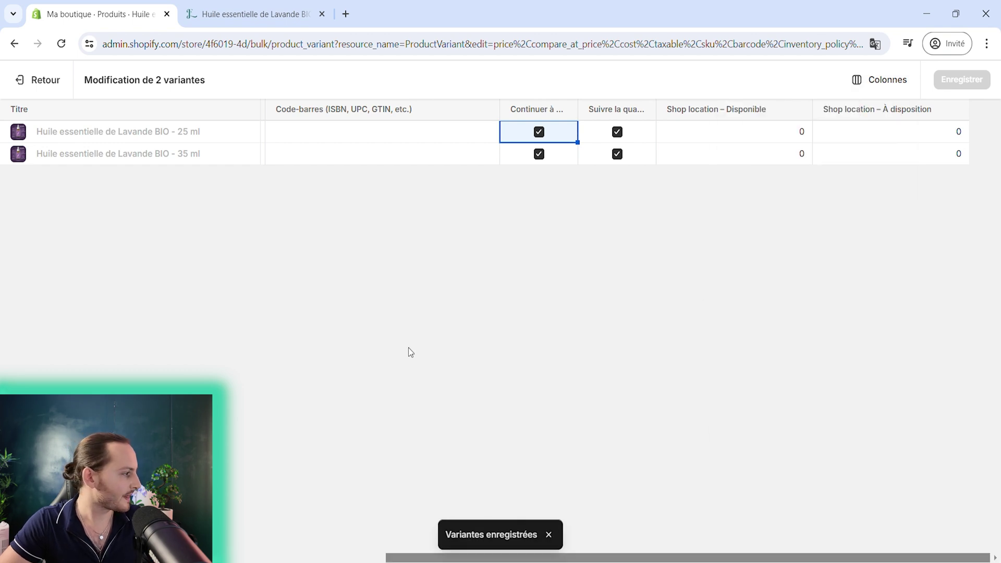
{"action": "key", "text": "alt+Left"}
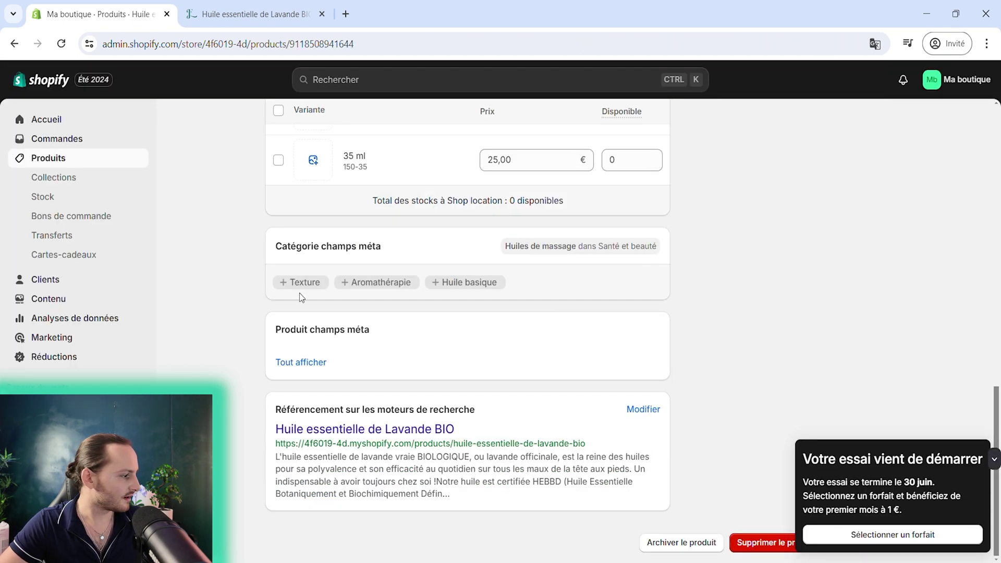
{"action": "scroll", "coordinate": [469, 391], "scroll_direction": "up", "scroll_amount": 15}
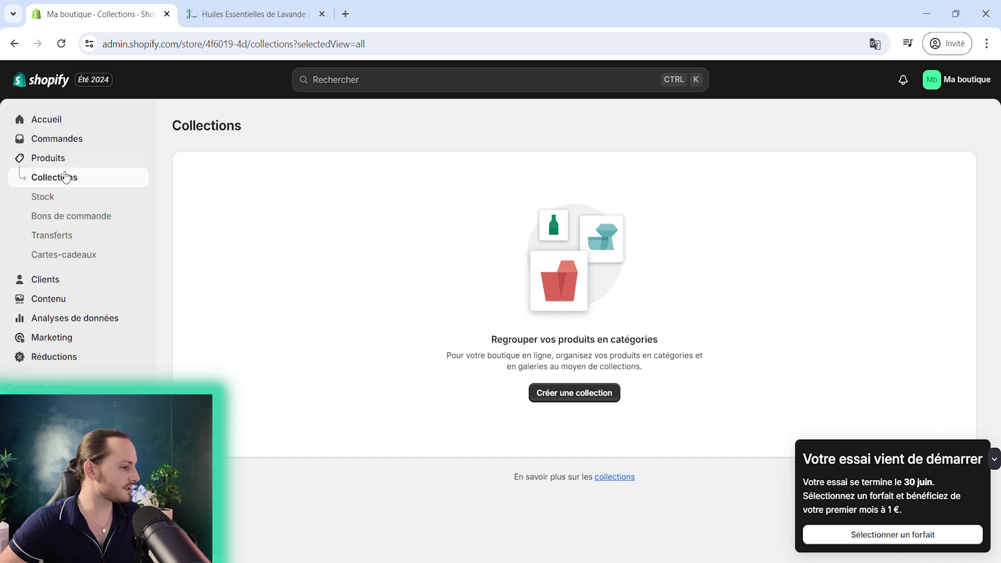
Step: Create a new collection titled "Nos huiles essentielles"
{"action": "left_click", "coordinate": [574, 393]}
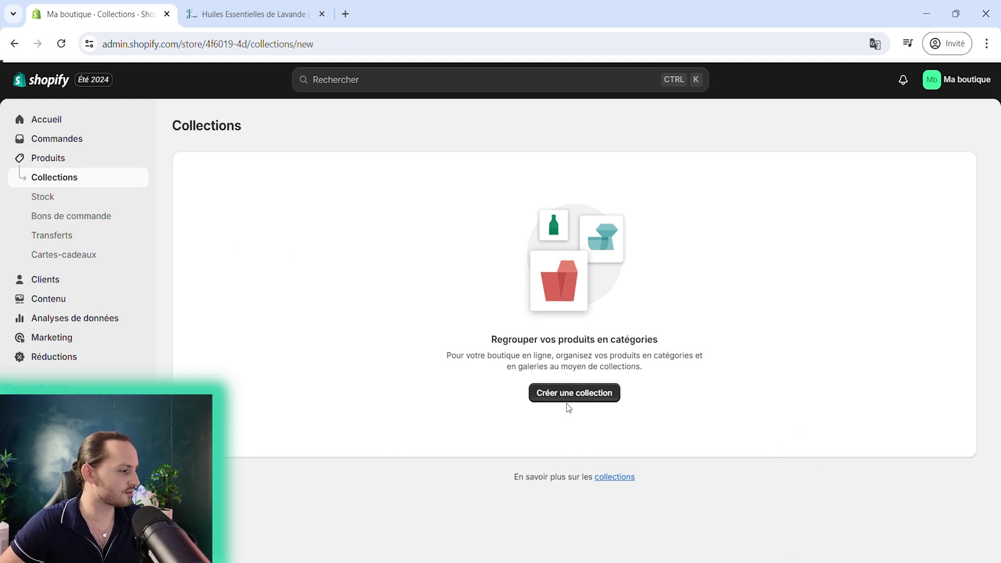
{"action": "left_click", "coordinate": [464, 193]}
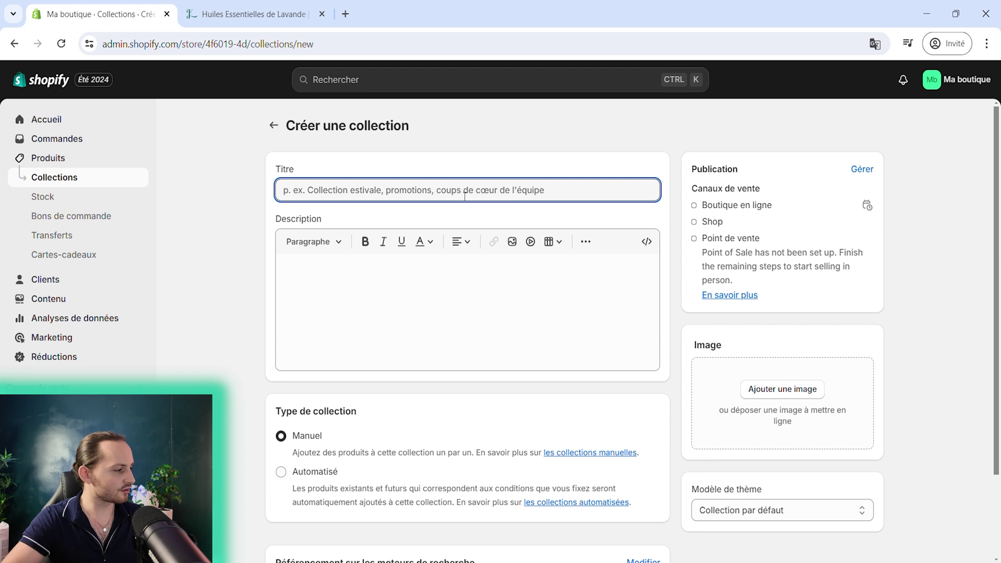
{"action": "type", "text": "Nos huiles essentielles"}
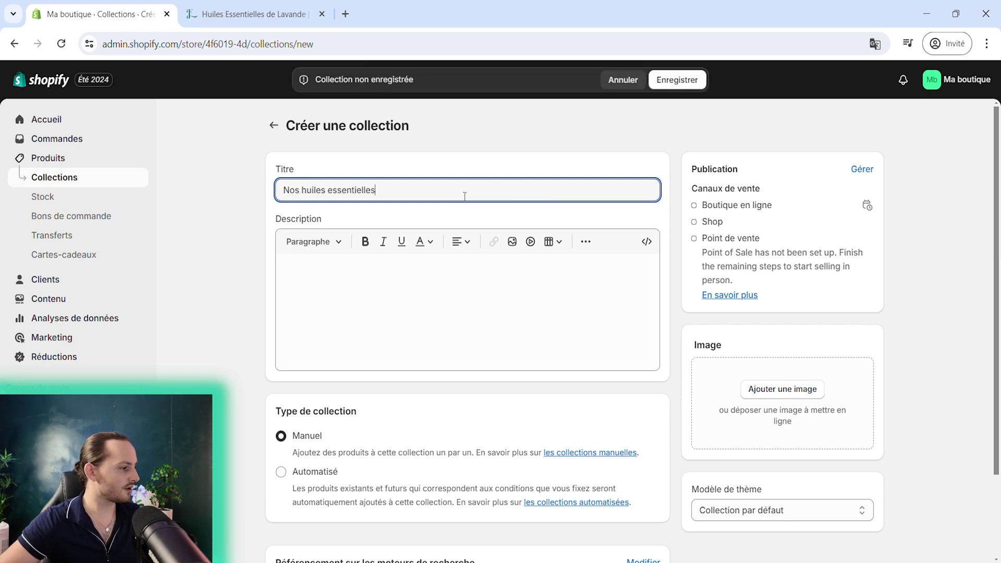
Step: Fill the collection's description with the placeholder text "blablablalbzefgregtrht" repeated eight times
{"action": "left_click", "coordinate": [427, 315]}
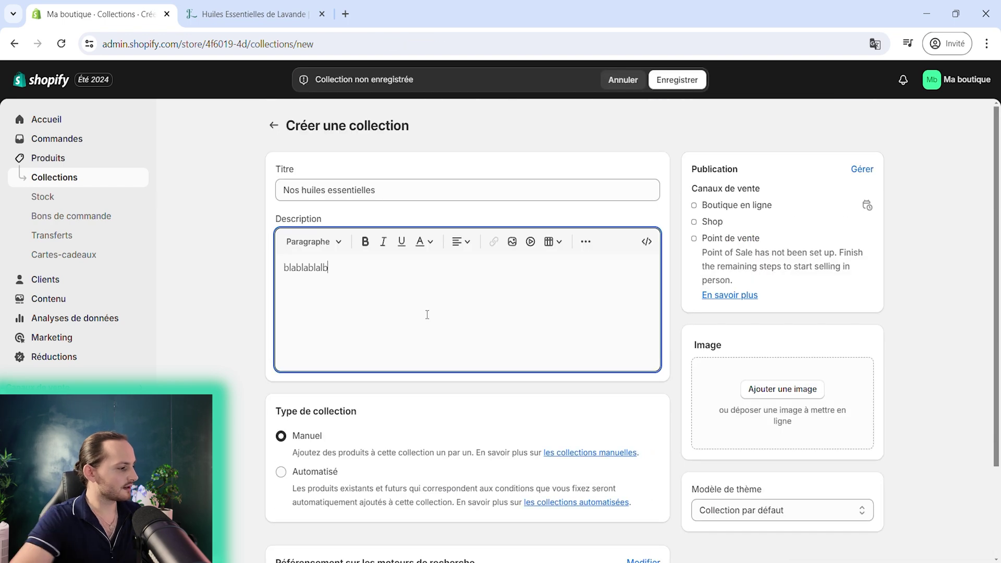
{"action": "type", "text": "blablablalbzefgregtrht"}
{"action": "key", "text": "ctrl+a"}
{"action": "key", "text": "ctrl+c"}
{"action": "key", "text": "ctrl+v"}
{"action": "key", "text": "ctrl+v"}
{"action": "key", "text": "ctrl+v"}
{"action": "key", "text": "ctrl+v"}
{"action": "key", "text": "ctrl+v"}
{"action": "key", "text": "ctrl+v"}
{"action": "key", "text": "ctrl+v"}
{"action": "key", "text": "ctrl+v"}
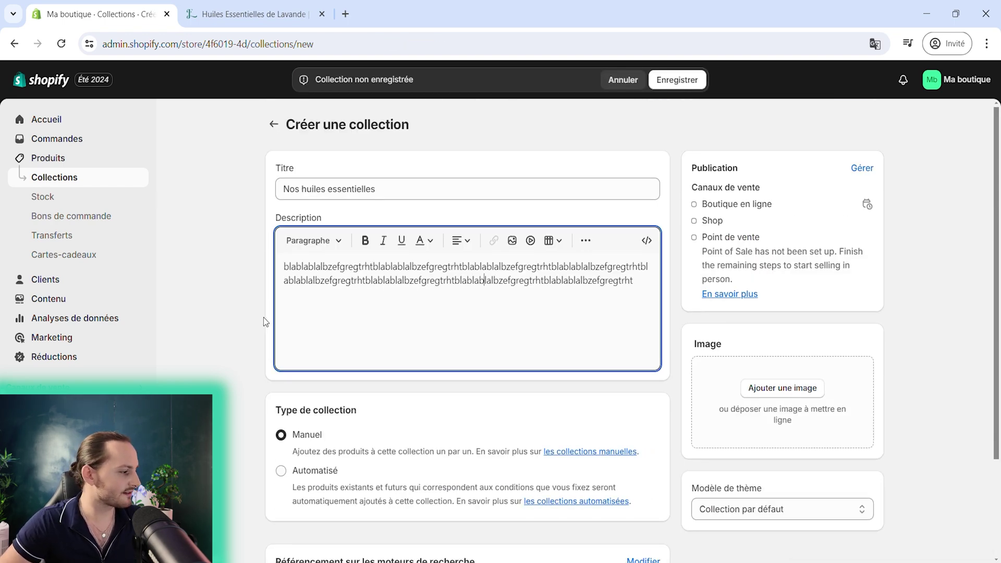
Step: Make the collection automated with the condition that the product tag equals lavande, and save it
{"action": "scroll", "coordinate": [264, 317], "scroll_direction": "down", "scroll_amount": 2}
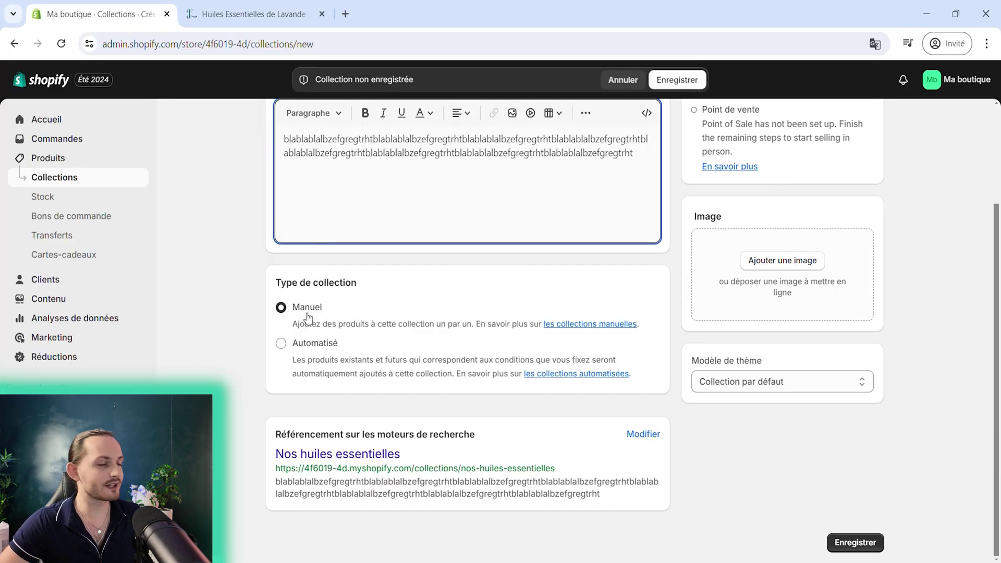
{"action": "left_click", "coordinate": [163, 226]}
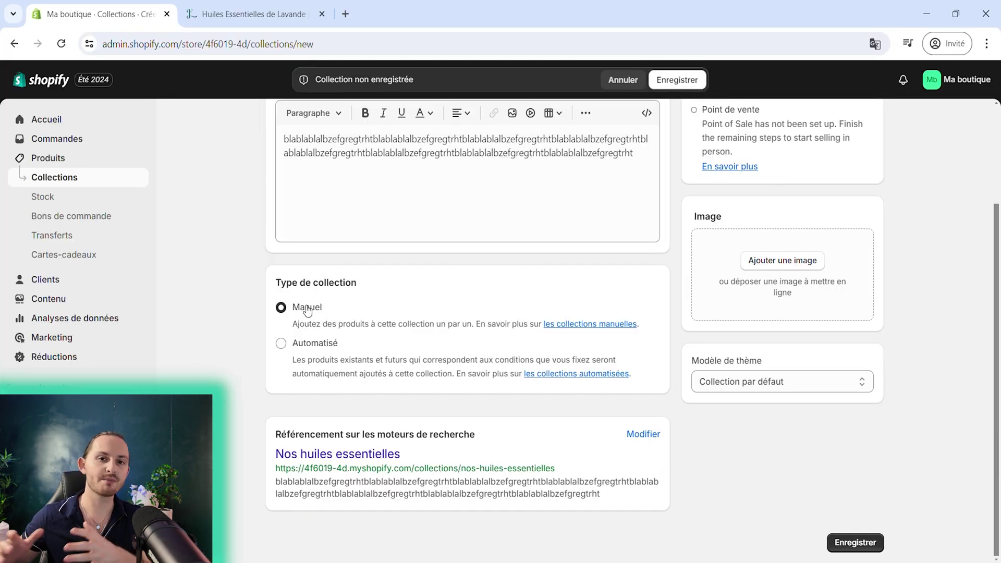
{"action": "left_click", "coordinate": [316, 350]}
{"action": "scroll", "coordinate": [398, 328], "scroll_direction": "down", "scroll_amount": 3}
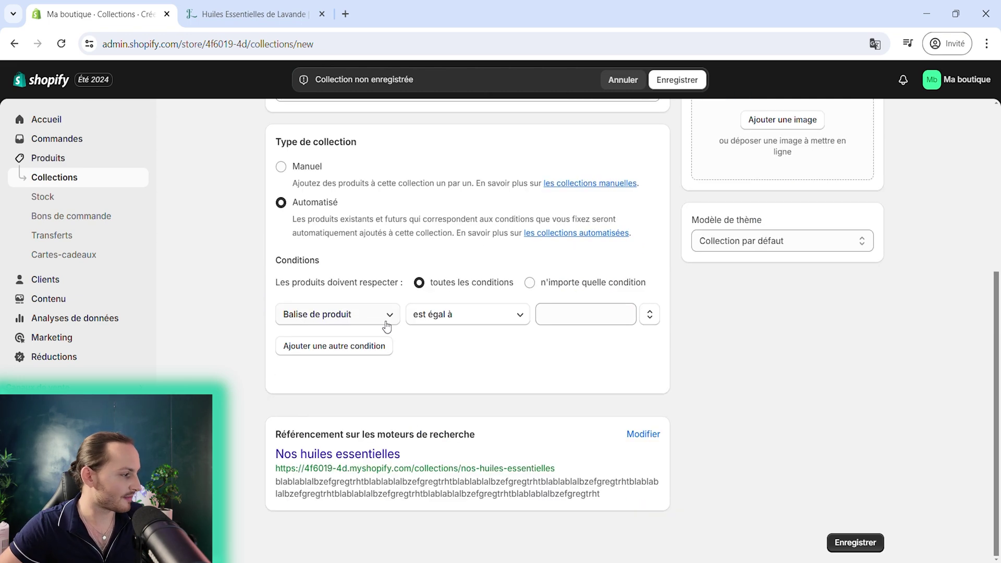
{"action": "left_click", "coordinate": [383, 316]}
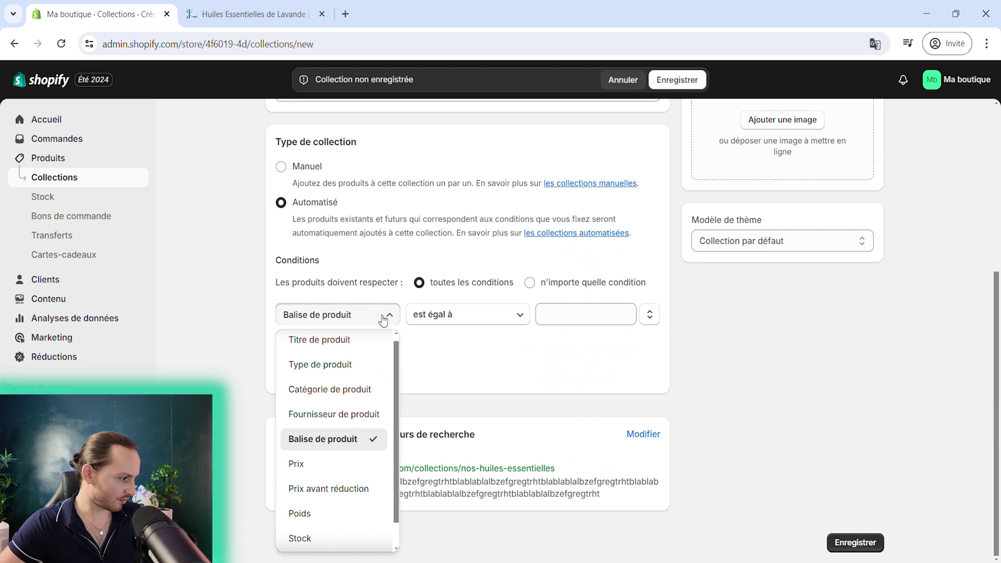
{"action": "left_click", "coordinate": [467, 316]}
{"action": "left_click", "coordinate": [468, 316]}
{"action": "left_click", "coordinate": [594, 315]}
{"action": "left_click", "coordinate": [558, 364]}
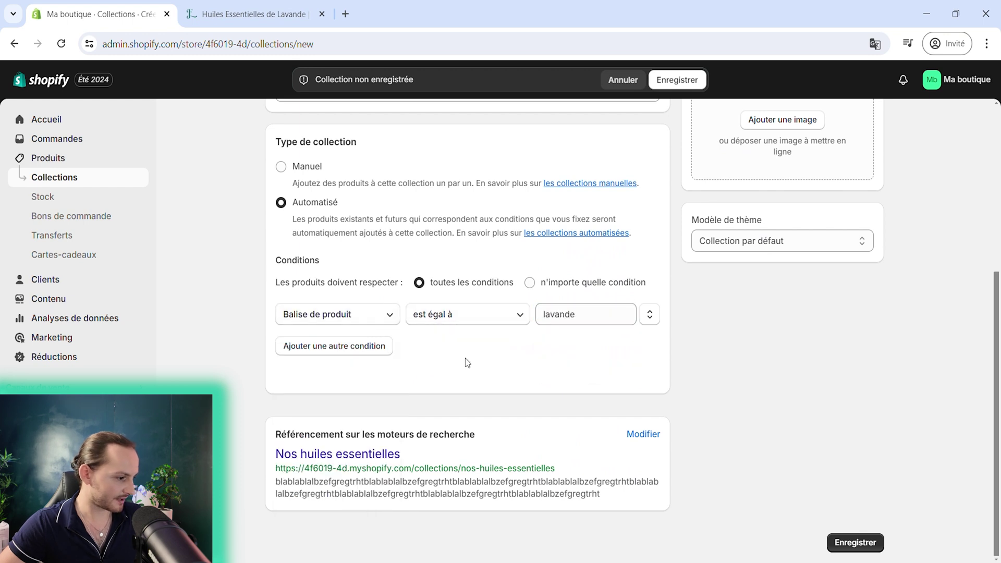
{"action": "left_click", "coordinate": [855, 542]}
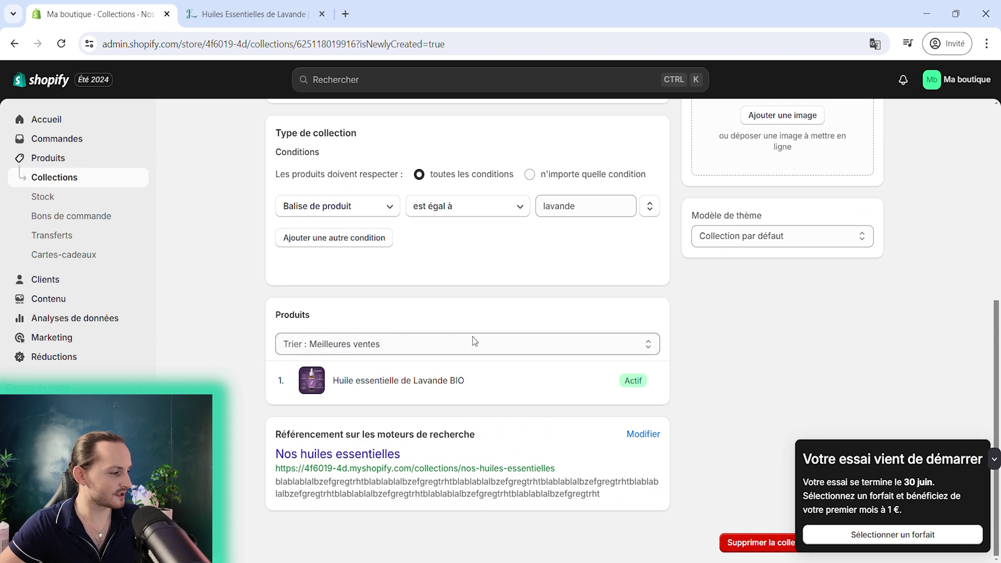
Step: Look over the saved collection, and open the Huile essentielle de Lavande BIO product to review its details
{"action": "scroll", "coordinate": [468, 342], "scroll_direction": "up", "scroll_amount": 5}
{"action": "scroll", "coordinate": [469, 342], "scroll_direction": "down", "scroll_amount": 3}
{"action": "left_click", "coordinate": [61, 158]}
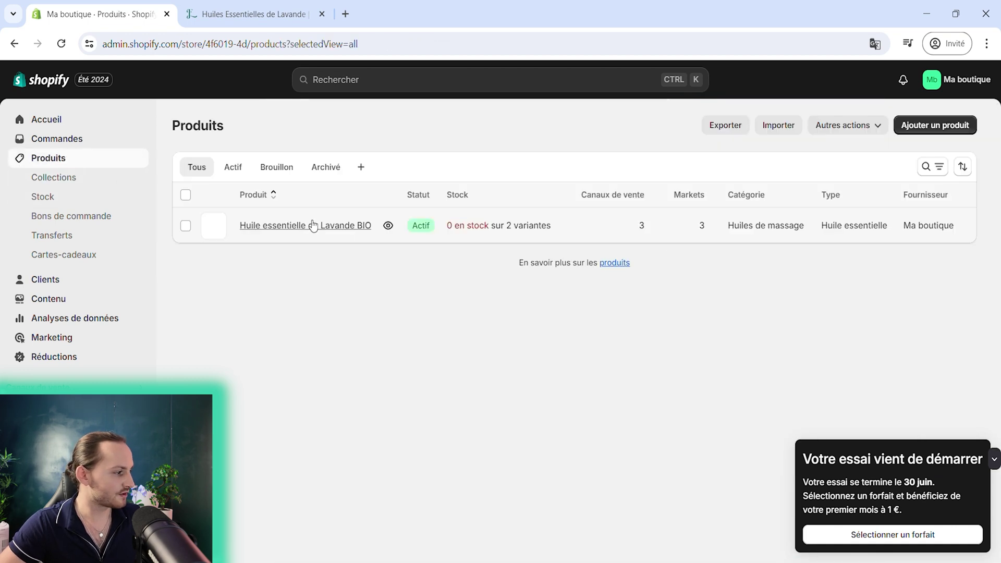
{"action": "left_click", "coordinate": [346, 227]}
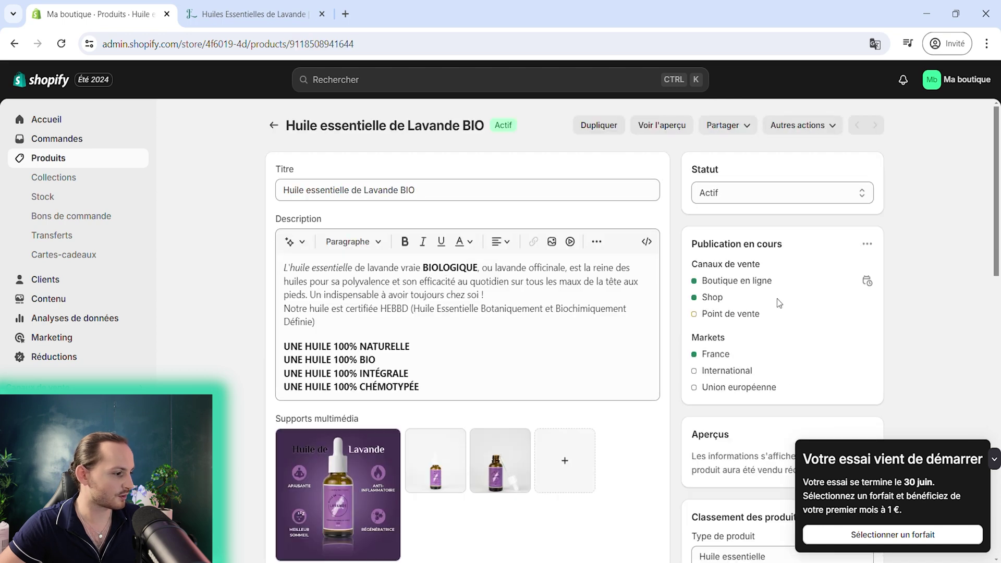
{"action": "scroll", "coordinate": [261, 219], "scroll_direction": "down", "scroll_amount": 7}
{"action": "scroll", "coordinate": [240, 157], "scroll_direction": "up", "scroll_amount": 7}
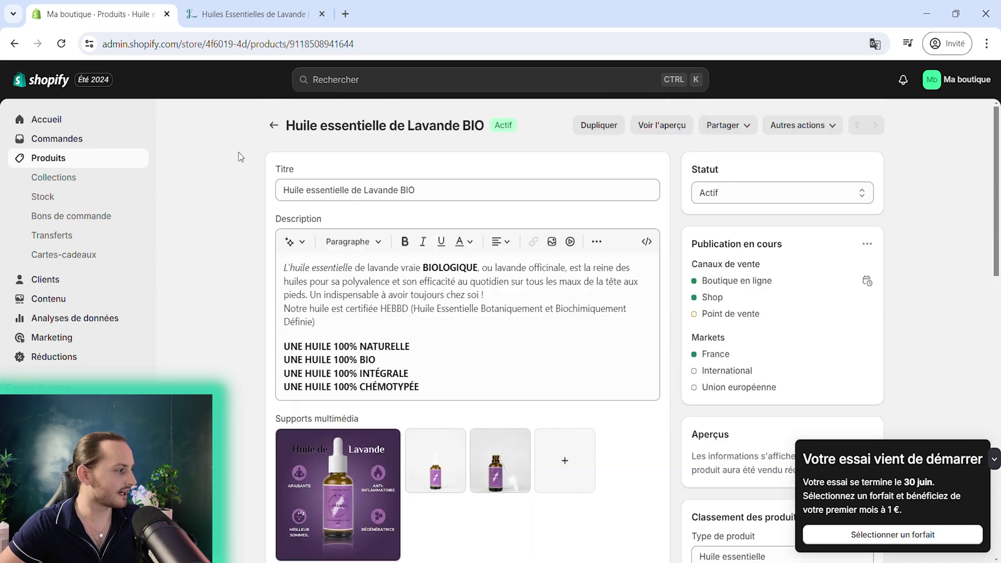
Step: Reopen the Nos huiles essentielles collection and view its condition and matching products
{"action": "left_click", "coordinate": [273, 125]}
{"action": "left_click", "coordinate": [54, 177]}
{"action": "left_click", "coordinate": [376, 225]}
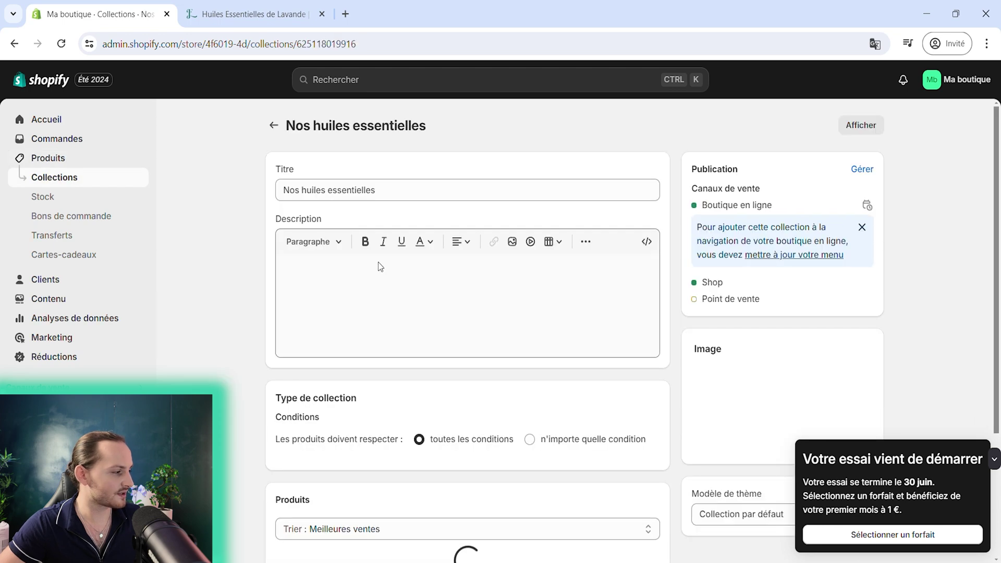
{"action": "scroll", "coordinate": [232, 300], "scroll_direction": "down", "scroll_amount": 5}
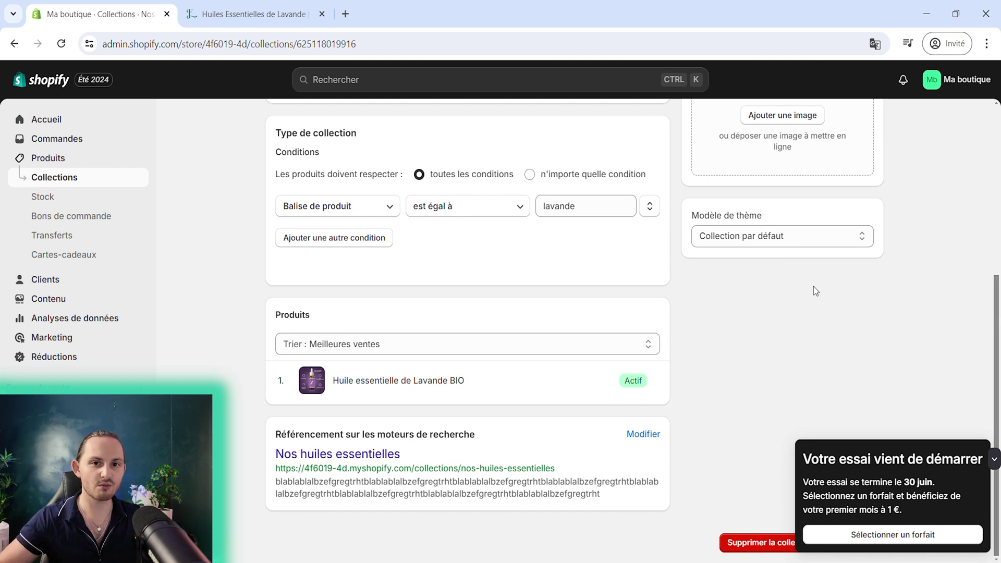
Step: Examine the collection's description, image area, product sorting and theme template options
{"action": "scroll", "coordinate": [697, 315], "scroll_direction": "up", "scroll_amount": 5}
{"action": "scroll", "coordinate": [677, 324], "scroll_direction": "down", "scroll_amount": 5}
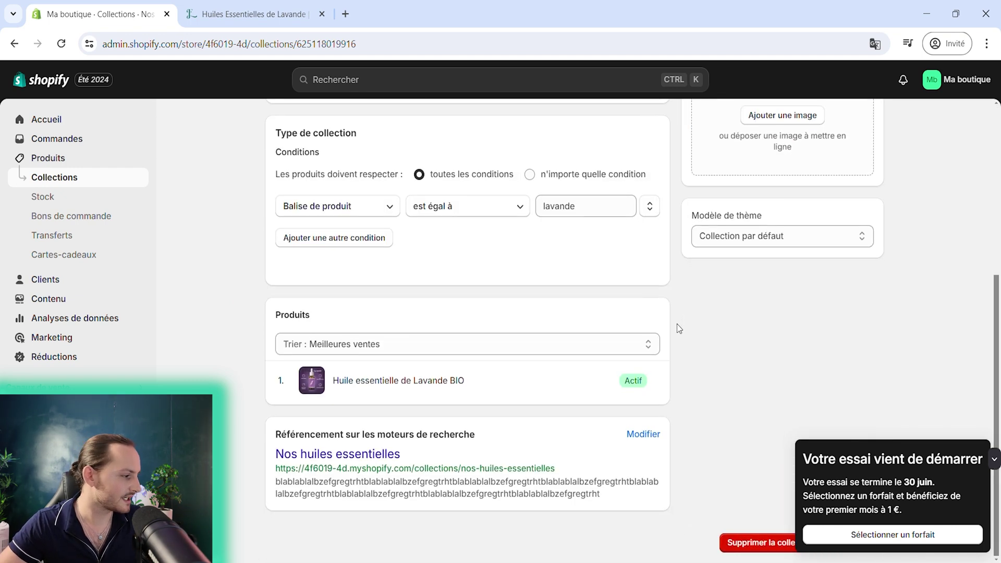
{"action": "scroll", "coordinate": [437, 382], "scroll_direction": "up", "scroll_amount": 3}
{"action": "scroll", "coordinate": [711, 326], "scroll_direction": "down", "scroll_amount": 3}
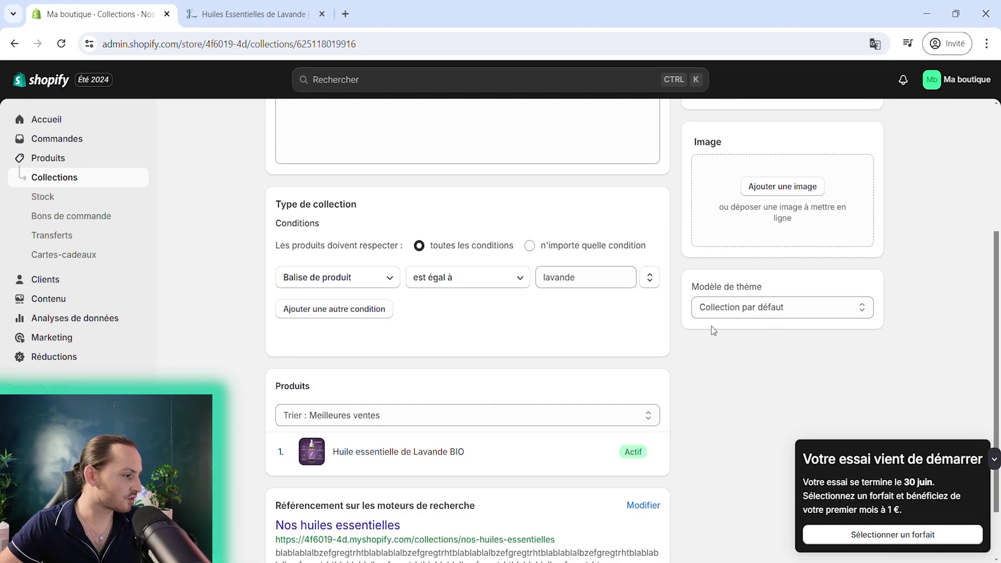
{"action": "scroll", "coordinate": [744, 329], "scroll_direction": "up", "scroll_amount": 5}
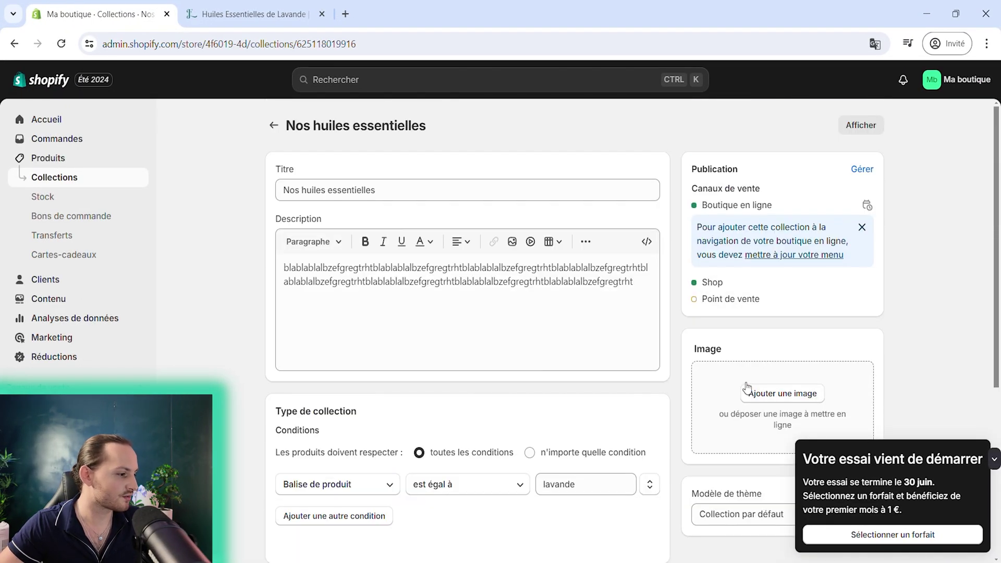
{"action": "scroll", "coordinate": [747, 387], "scroll_direction": "down", "scroll_amount": 5}
{"action": "left_click", "coordinate": [768, 238]}
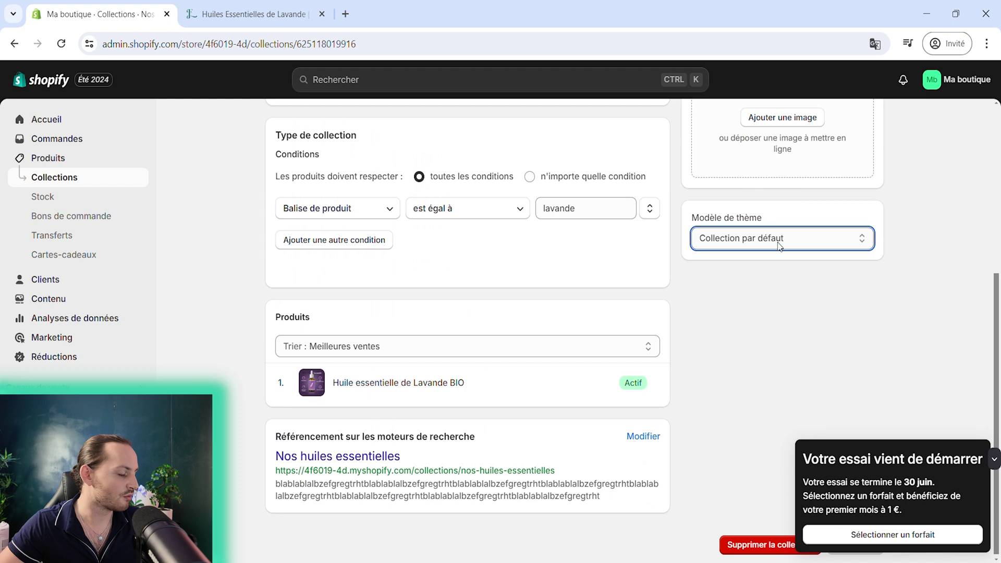
Step: Edit the collection's search engine listing and set its SEO title to "Nos huiles essentielles - 100% BIO - 50% toute l'année"
{"action": "scroll", "coordinate": [447, 319], "scroll_direction": "down", "scroll_amount": 1}
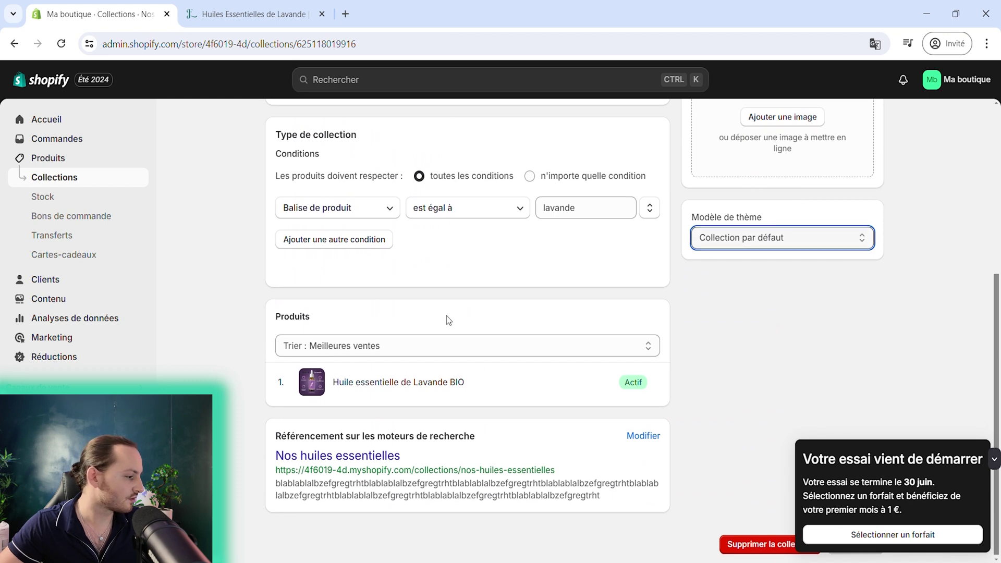
{"action": "left_click_drag", "start_coordinate": [268, 455], "coordinate": [692, 510]}
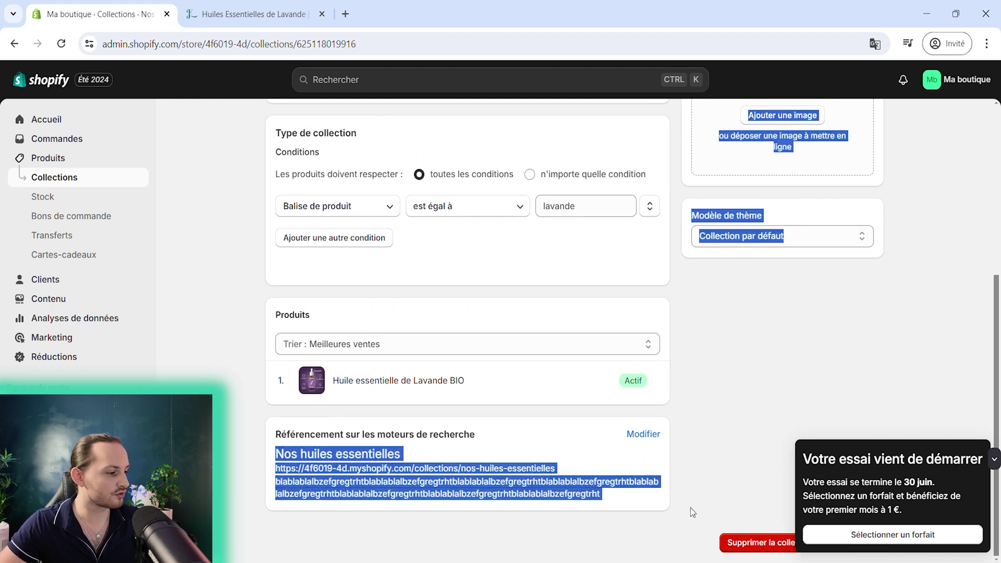
{"action": "left_click", "coordinate": [648, 437]}
{"action": "scroll", "coordinate": [578, 456], "scroll_direction": "down", "scroll_amount": 4}
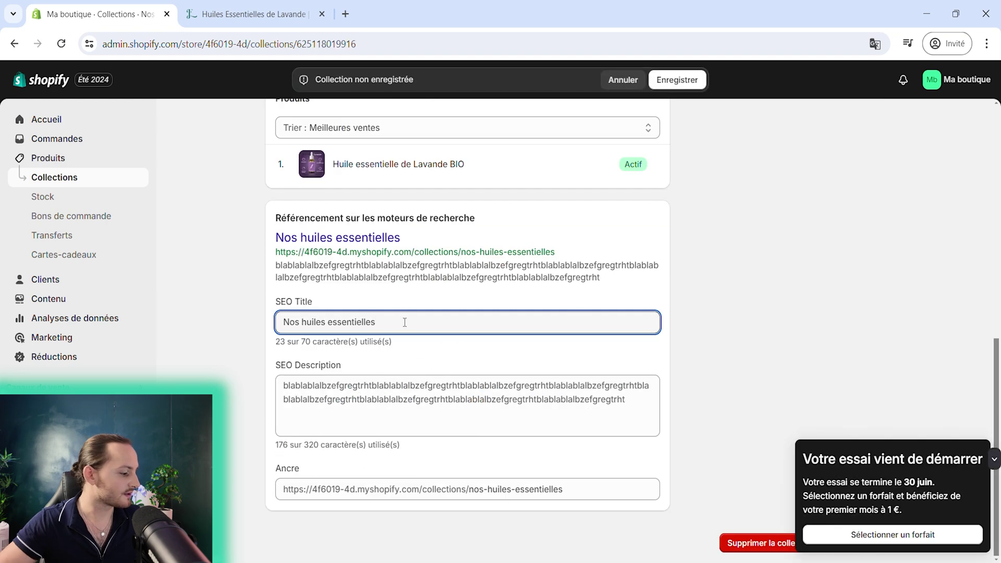
{"action": "type", "text": "- 100% BIO - "}
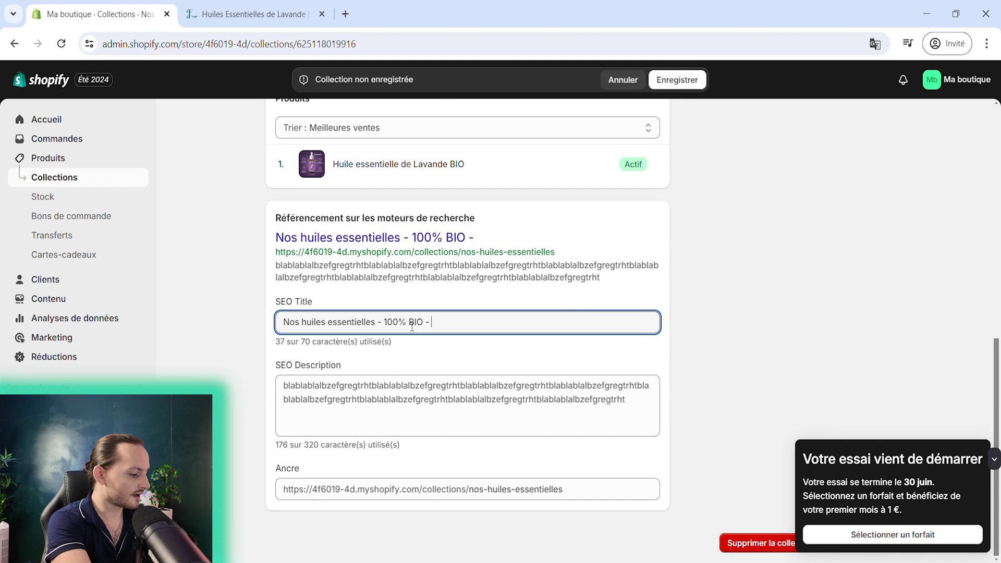
{"action": "type", "text": "50% toute l'année"}
Step: Replace the collection's SEO description with "Ne ratez pas nos huiles !" and save the collection
{"action": "triple_click", "coordinate": [449, 410]}
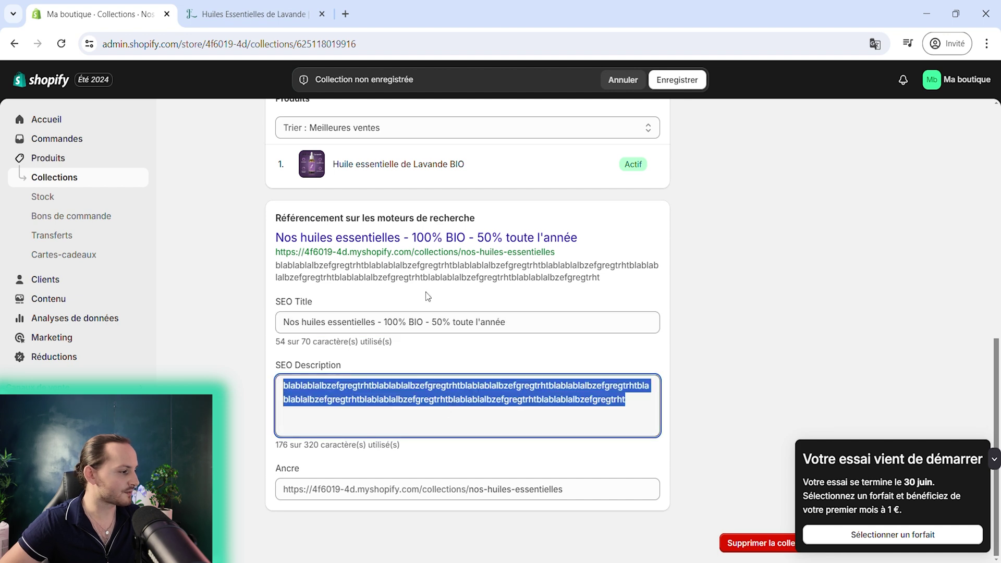
{"action": "type", "text": "Ne ratez pas nos huiles !"}
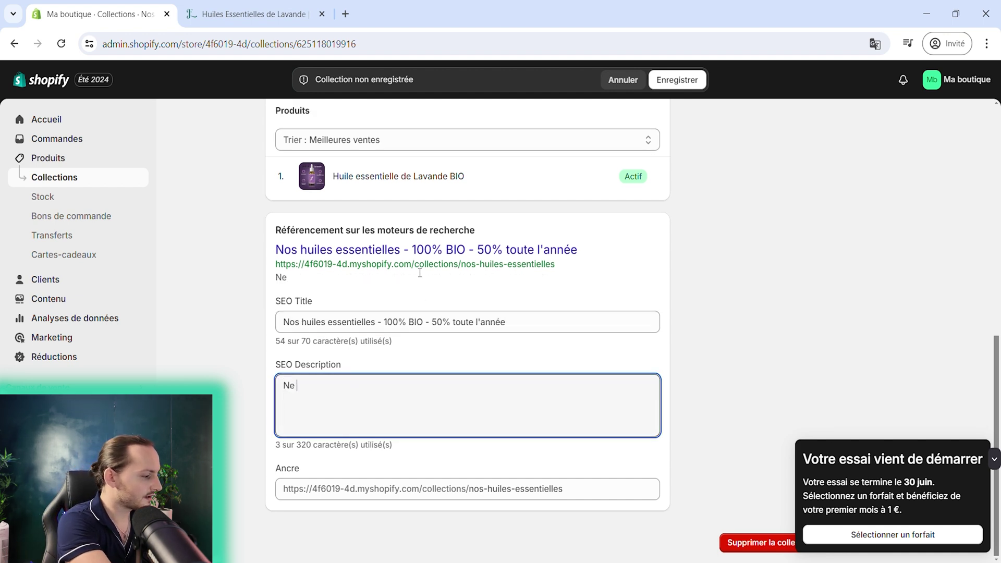
{"action": "left_click", "coordinate": [679, 80]}
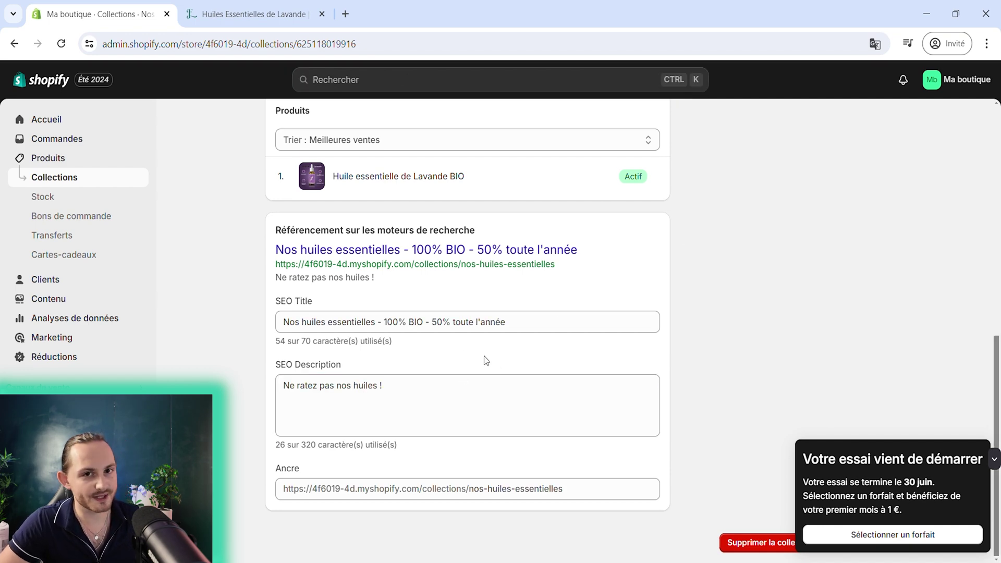
Step: Open the online store's navigation settings, and view the live storefront's header menu and home page down to the footer
{"action": "scroll", "coordinate": [572, 382], "scroll_direction": "up", "scroll_amount": 10}
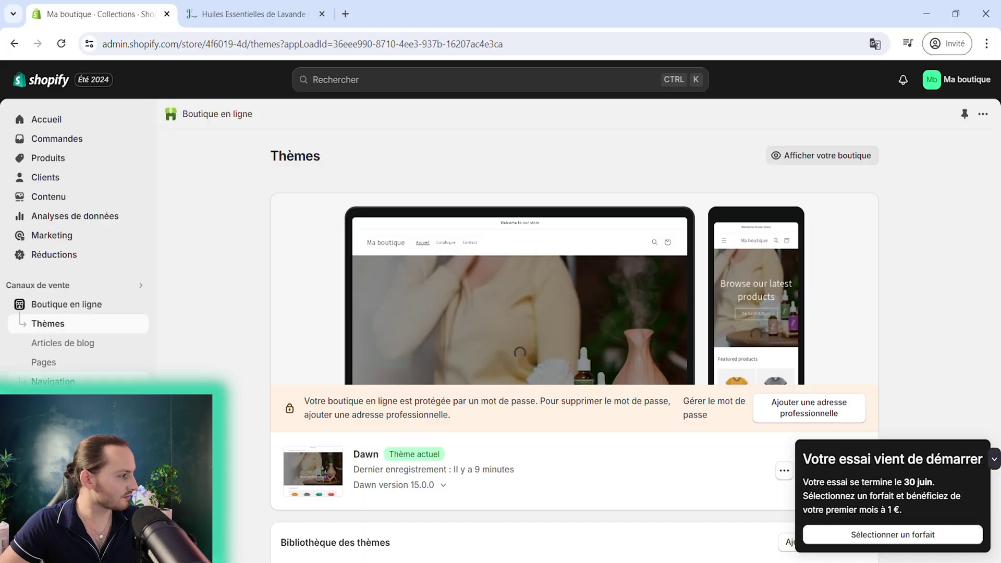
{"action": "left_click", "coordinate": [53, 381]}
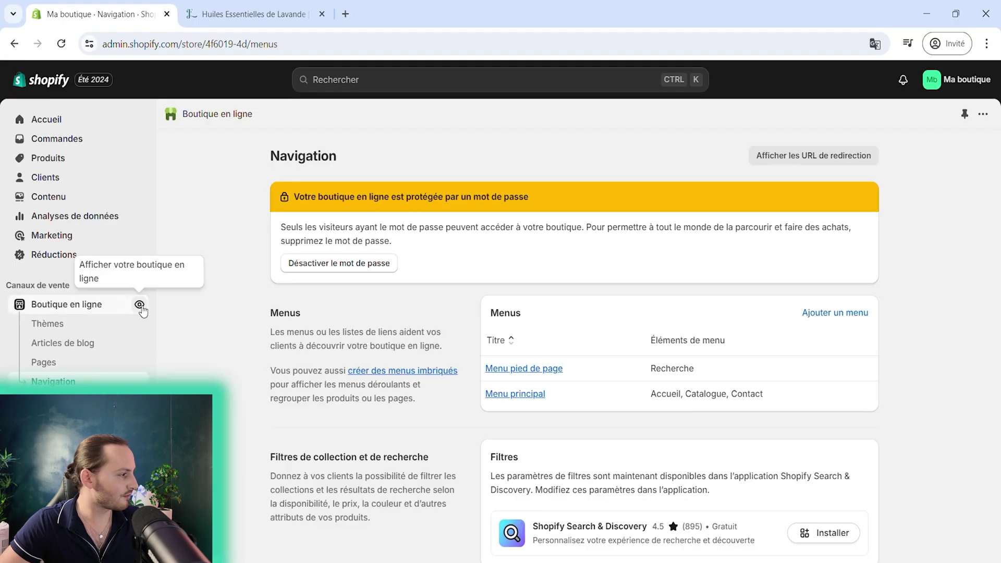
{"action": "left_click", "coordinate": [140, 305]}
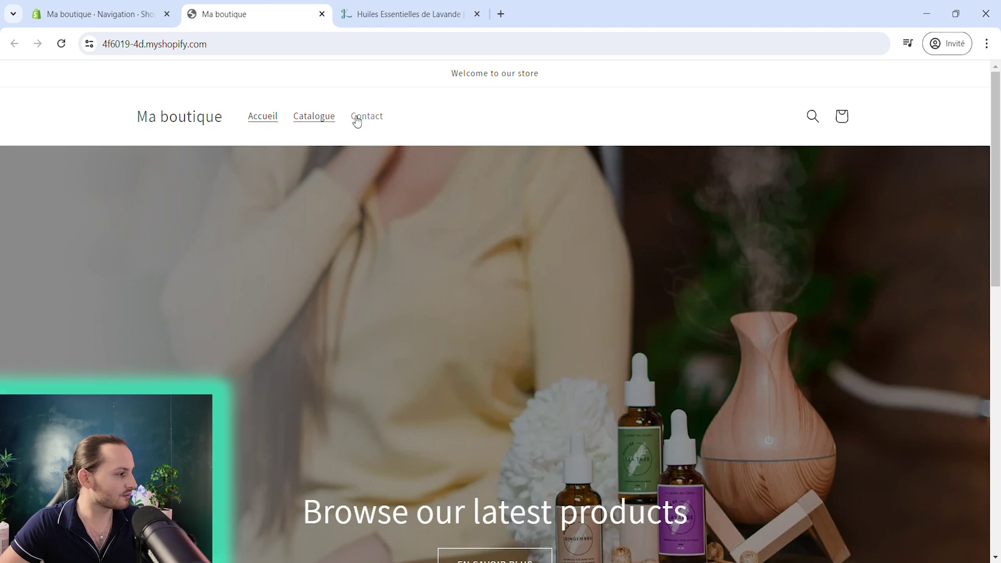
{"action": "scroll", "coordinate": [500, 349], "scroll_direction": "down", "scroll_amount": 10}
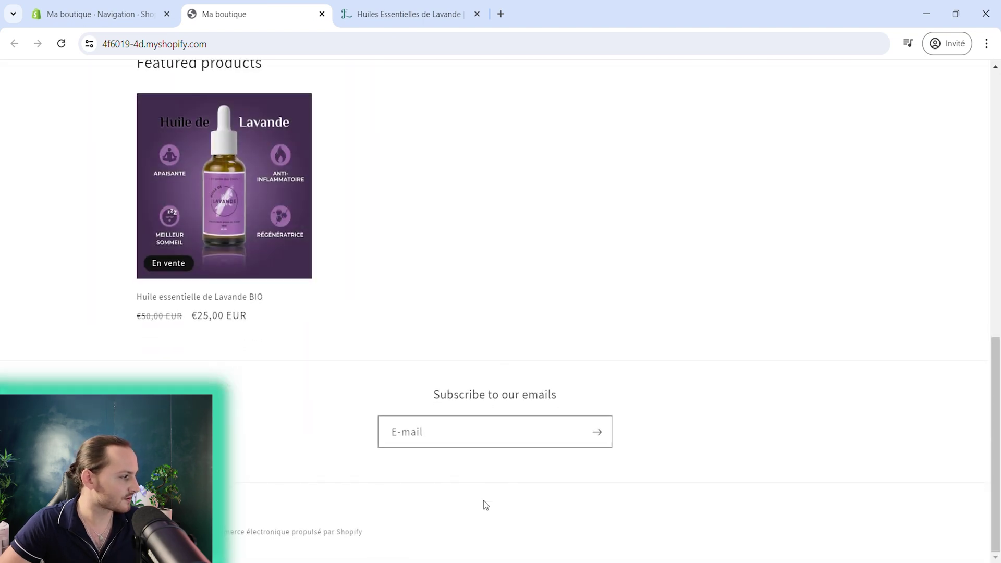
{"action": "scroll", "coordinate": [471, 476], "scroll_direction": "up", "scroll_amount": 10}
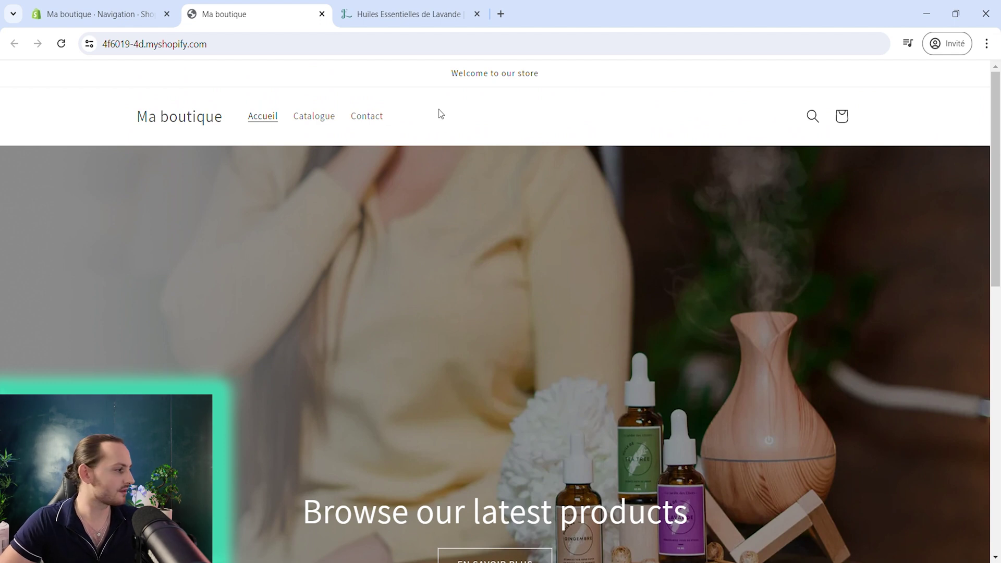
Step: Compare the Menu pied de page and Menu principal entries in the admin with the storefront's footer and header
{"action": "left_click", "coordinate": [172, 4]}
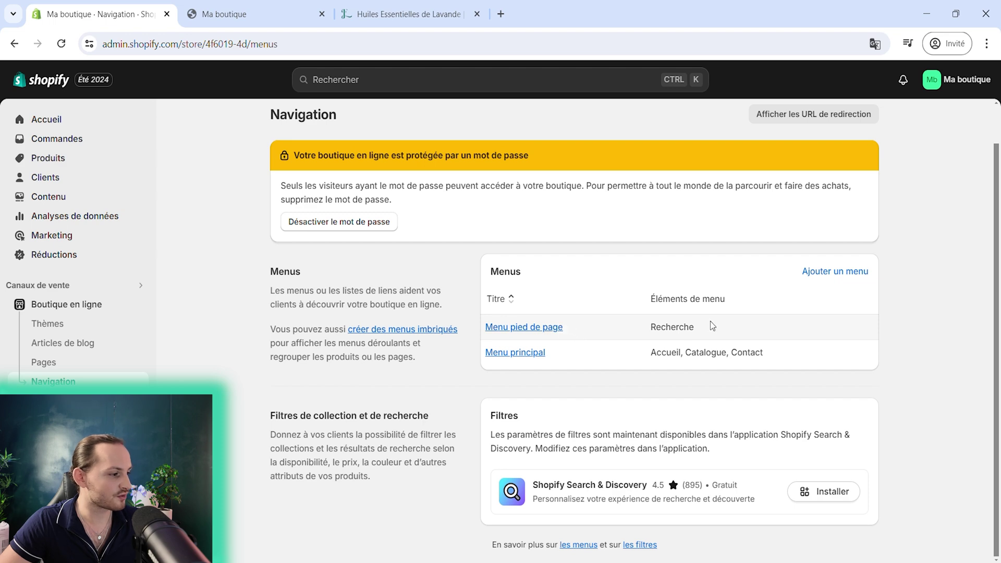
{"action": "left_click", "coordinate": [302, 6]}
{"action": "scroll", "coordinate": [452, 245], "scroll_direction": "down", "scroll_amount": 10}
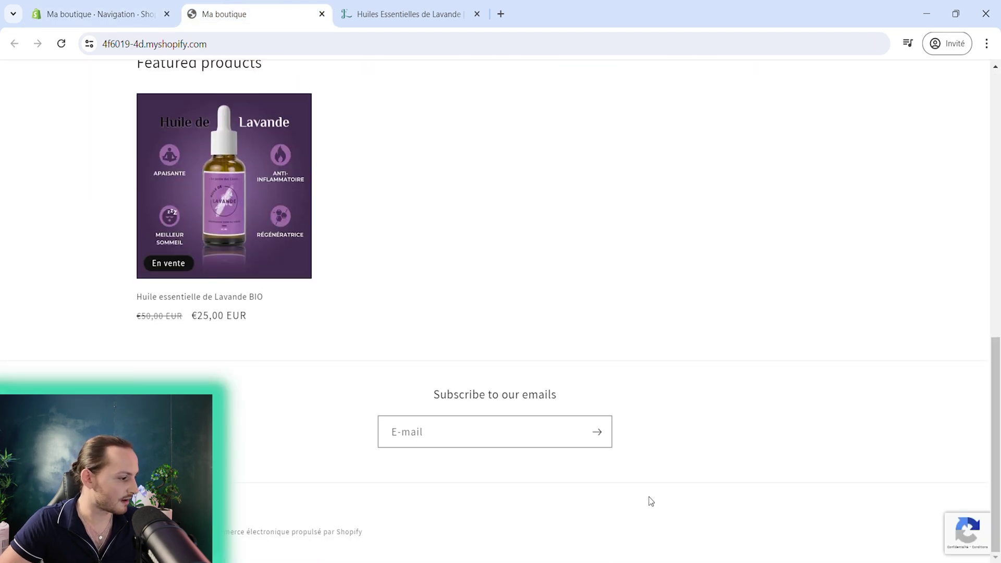
{"action": "left_click", "coordinate": [473, 438]}
{"action": "scroll", "coordinate": [275, 409], "scroll_direction": "up", "scroll_amount": 10}
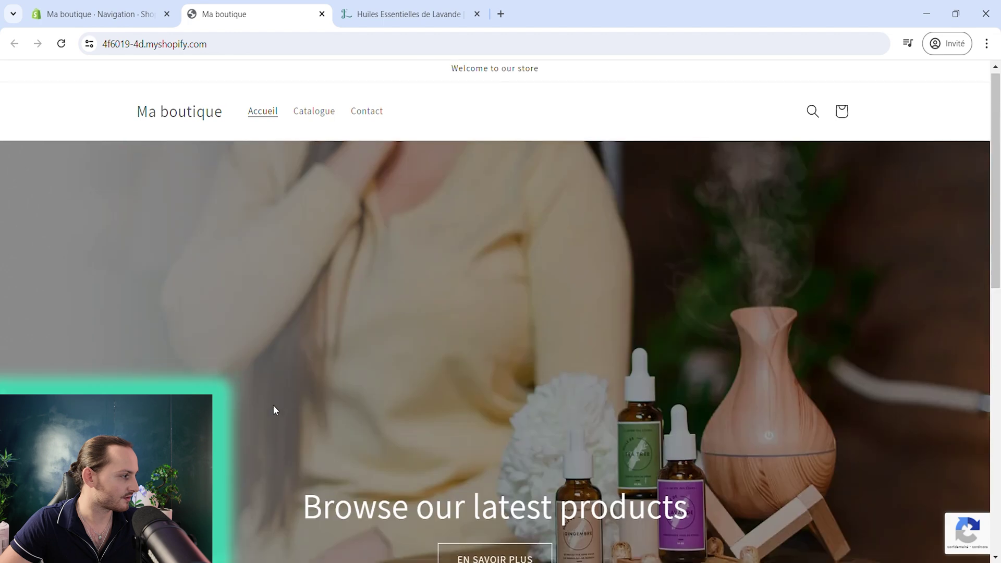
{"action": "scroll", "coordinate": [315, 411], "scroll_direction": "down", "scroll_amount": 10}
{"action": "key", "text": "ctrl+1"}
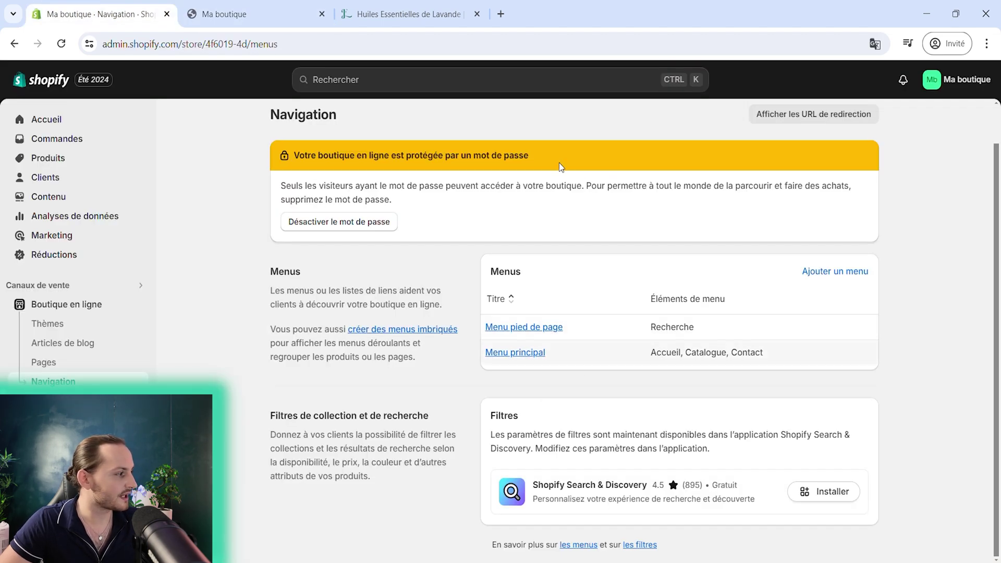
{"action": "key", "text": "ctrl+2"}
{"action": "scroll", "coordinate": [463, 270], "scroll_direction": "up", "scroll_amount": 10}
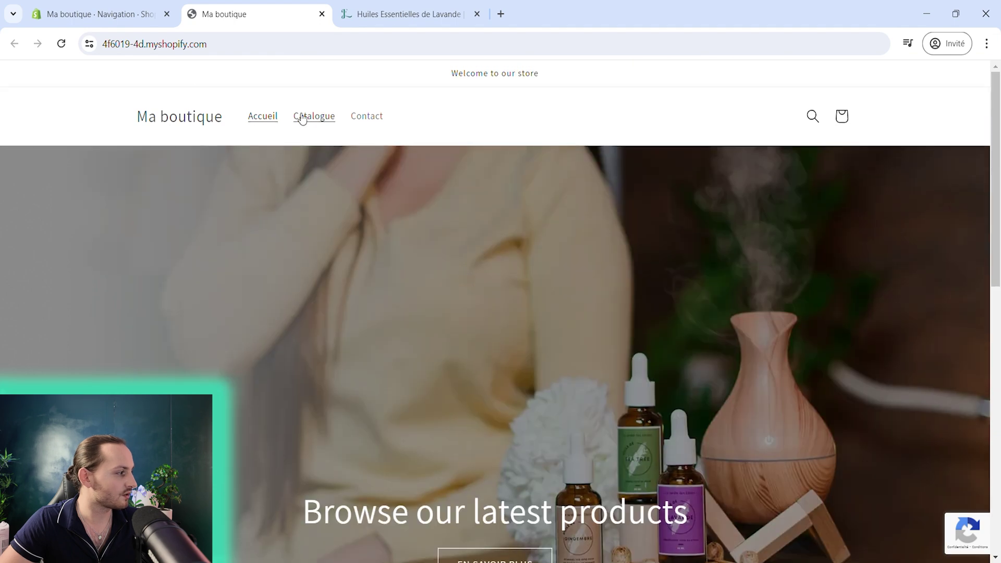
{"action": "key", "text": "ctrl+1"}
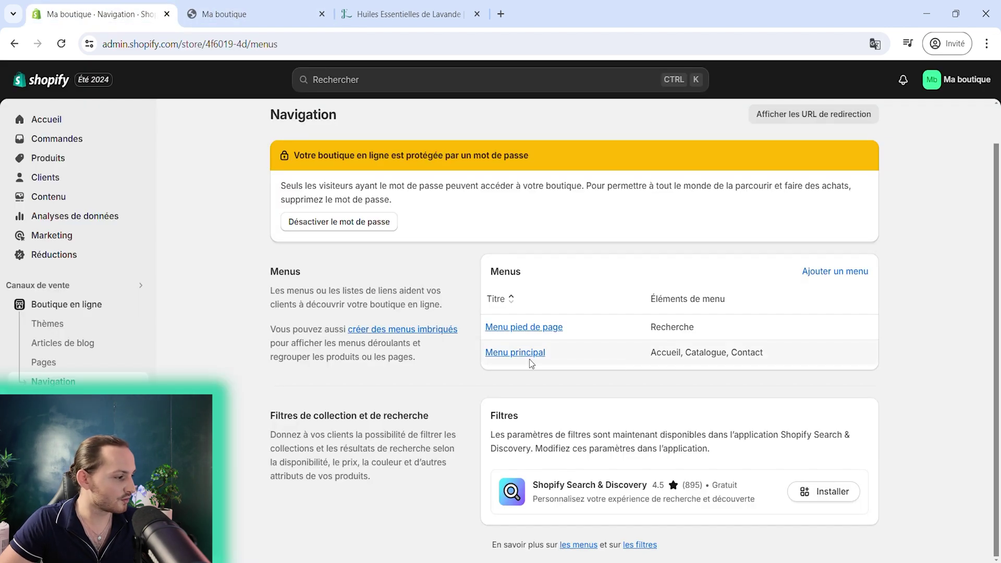
Step: Add a main menu item linking to the Nos huiles essentielles collection and move it to the first position
{"action": "left_click", "coordinate": [528, 359]}
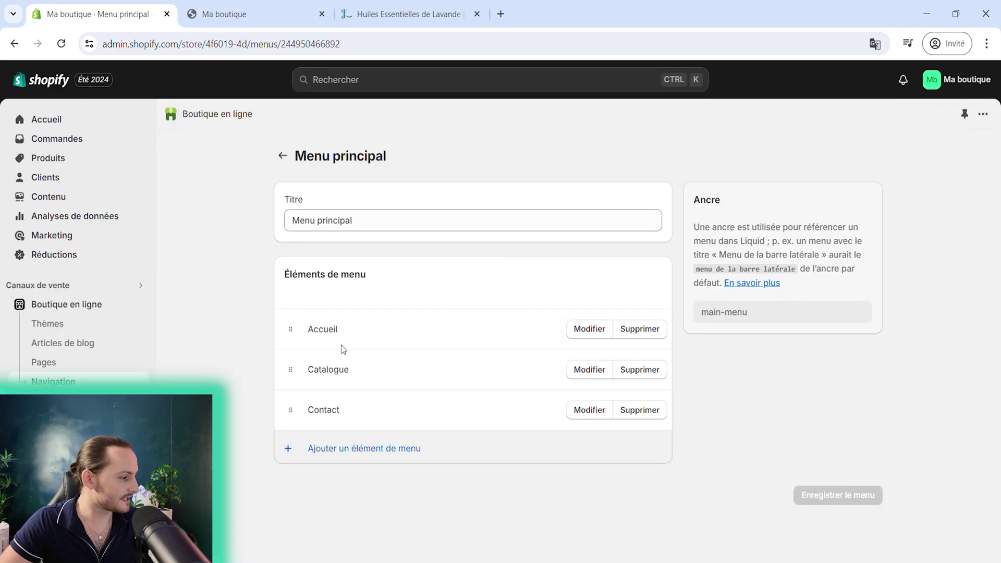
{"action": "left_click", "coordinate": [383, 451]}
{"action": "left_click", "coordinate": [823, 208]}
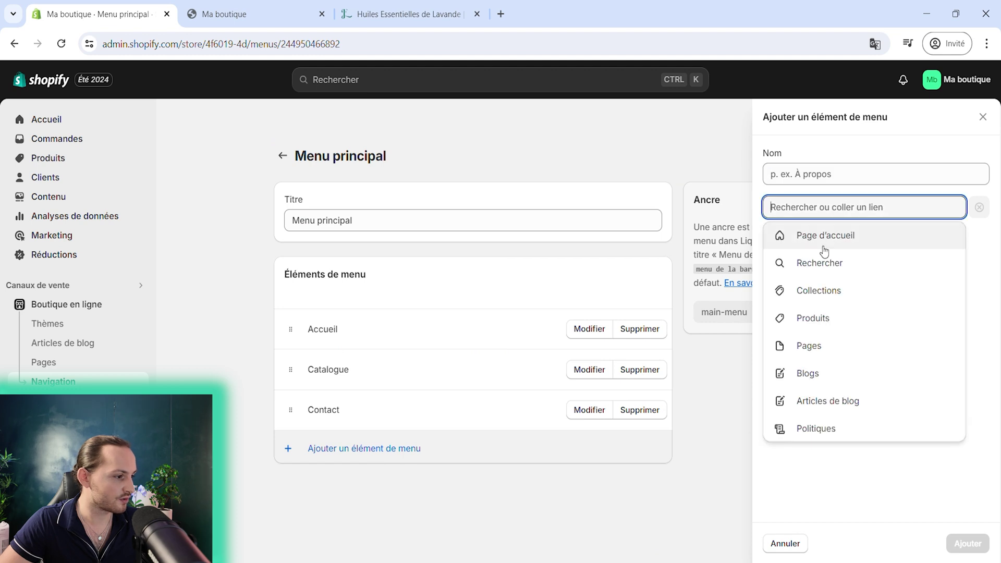
{"action": "left_click", "coordinate": [808, 299]}
{"action": "left_click", "coordinate": [816, 286]}
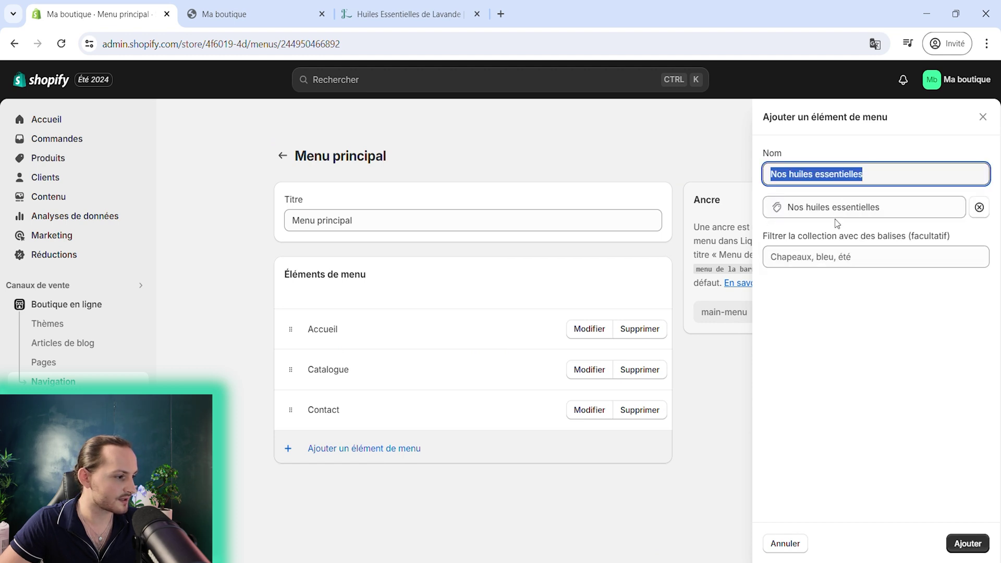
{"action": "left_click", "coordinate": [967, 543]}
{"action": "left_click_drag", "start_coordinate": [290, 450], "coordinate": [299, 342]}
Step: Remove the Accueil and Catalogue items from the main menu
{"action": "left_click", "coordinate": [636, 371]}
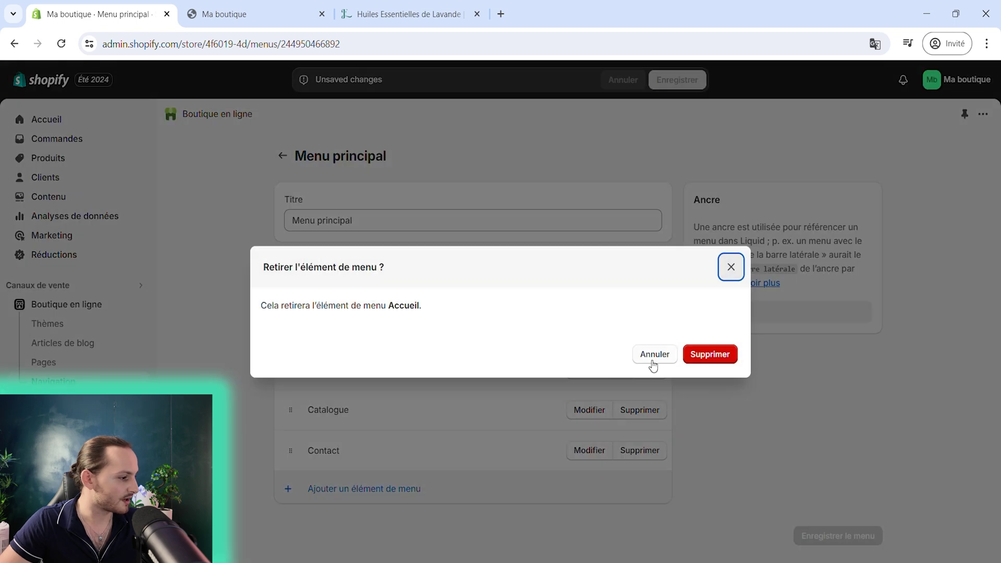
{"action": "left_click", "coordinate": [690, 356]}
{"action": "left_click", "coordinate": [633, 370]}
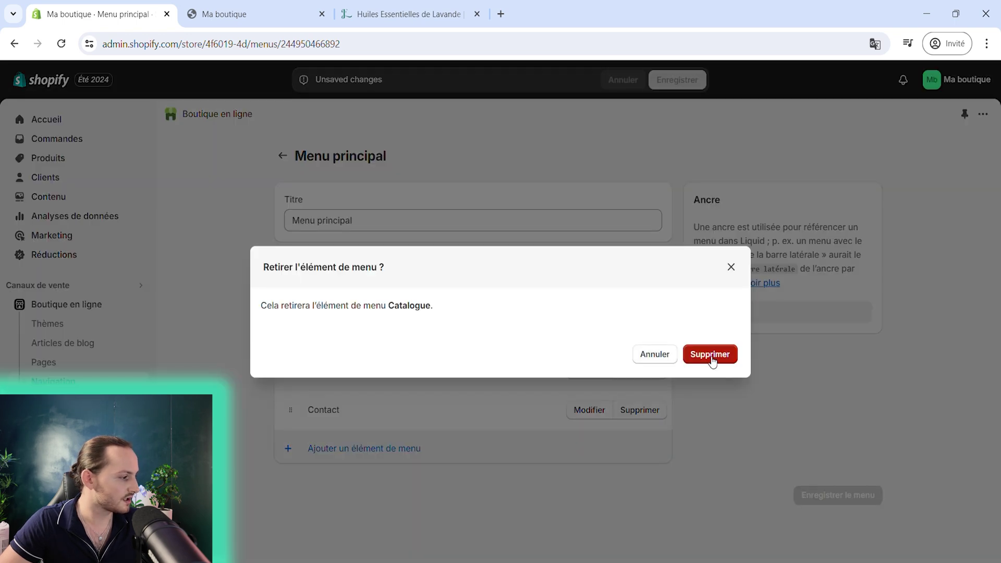
{"action": "left_click", "coordinate": [710, 358]}
Step: Add a LE BEST-SELLEr item linking to the Huile essentielle de Lavande BIO product, place it above Contact, and save the main menu
{"action": "left_click", "coordinate": [376, 412]}
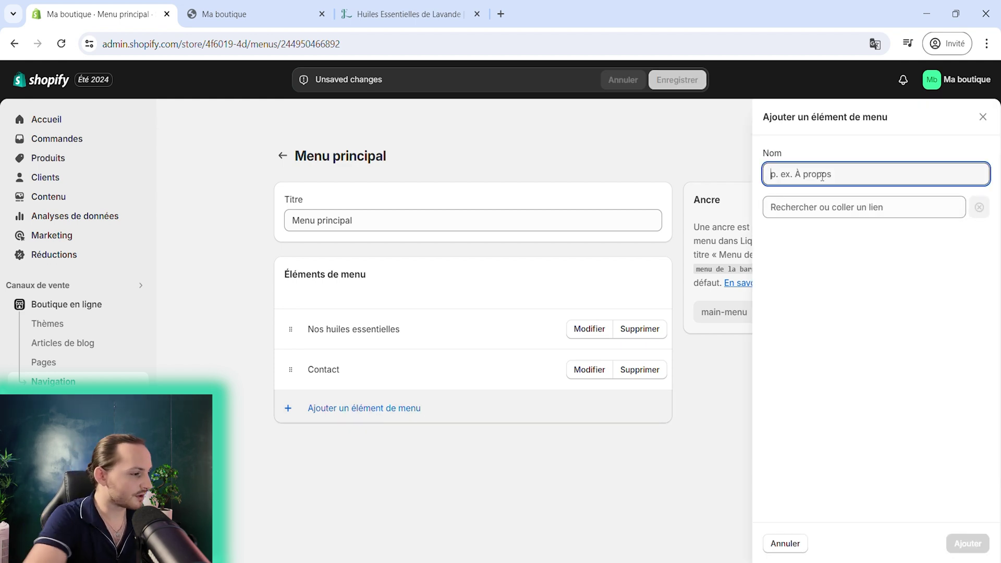
{"action": "left_click", "coordinate": [827, 211]}
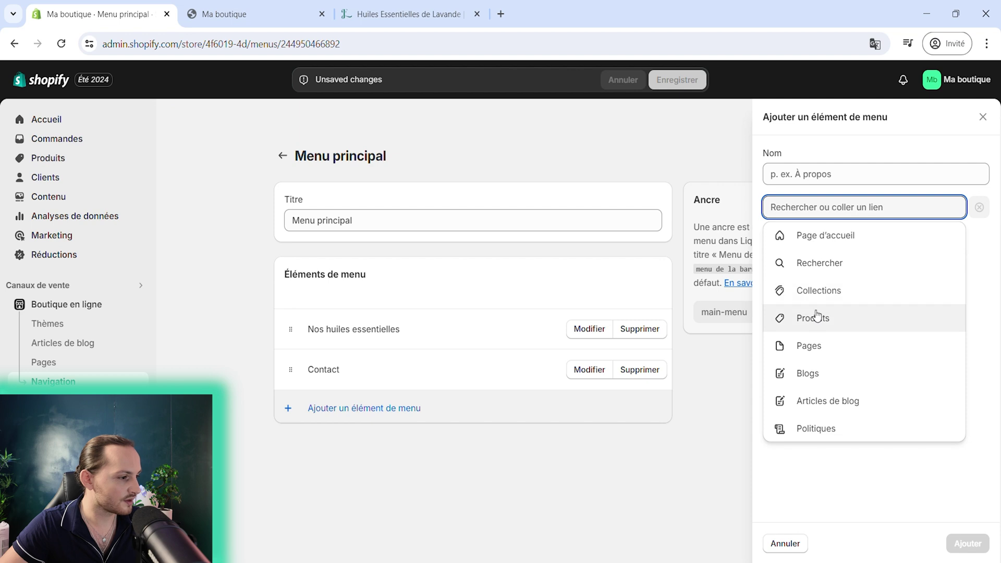
{"action": "left_click", "coordinate": [820, 317]}
{"action": "left_click", "coordinate": [823, 178]}
{"action": "left_click", "coordinate": [825, 207]}
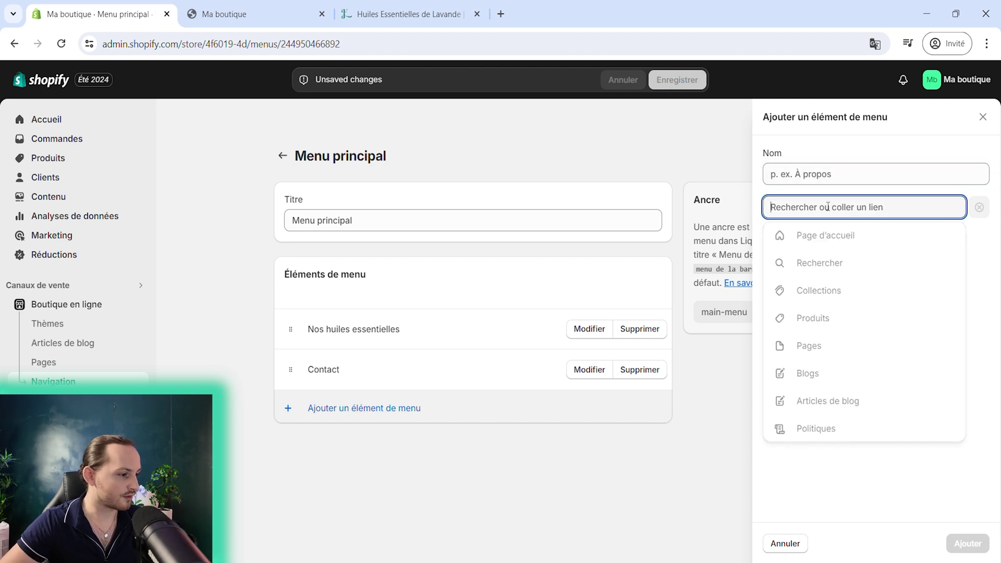
{"action": "left_click", "coordinate": [812, 317]}
{"action": "left_click", "coordinate": [814, 286]}
{"action": "type", "text": "LE BEST-SELL"}
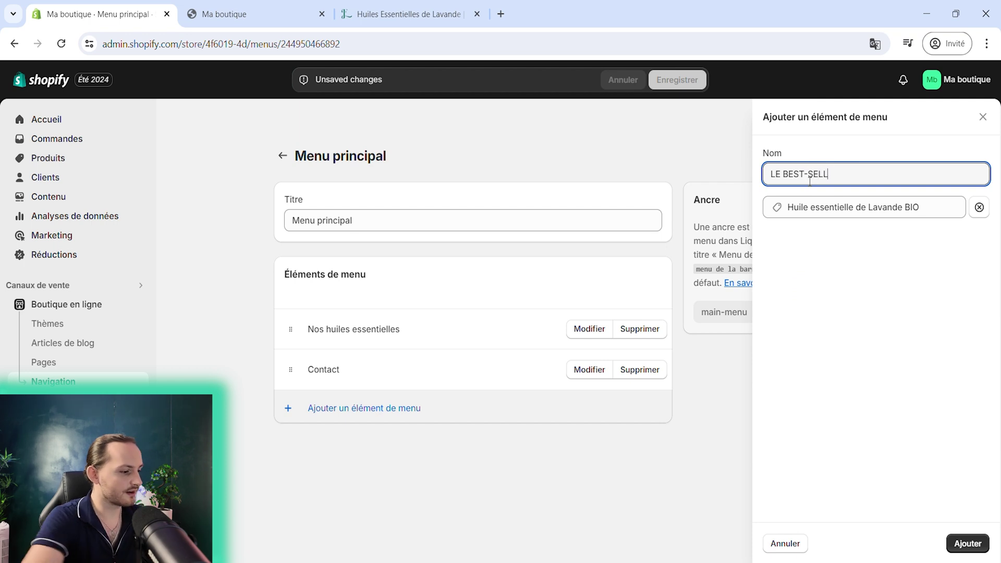
{"action": "type", "text": "Er"}
{"action": "left_click", "coordinate": [968, 543]}
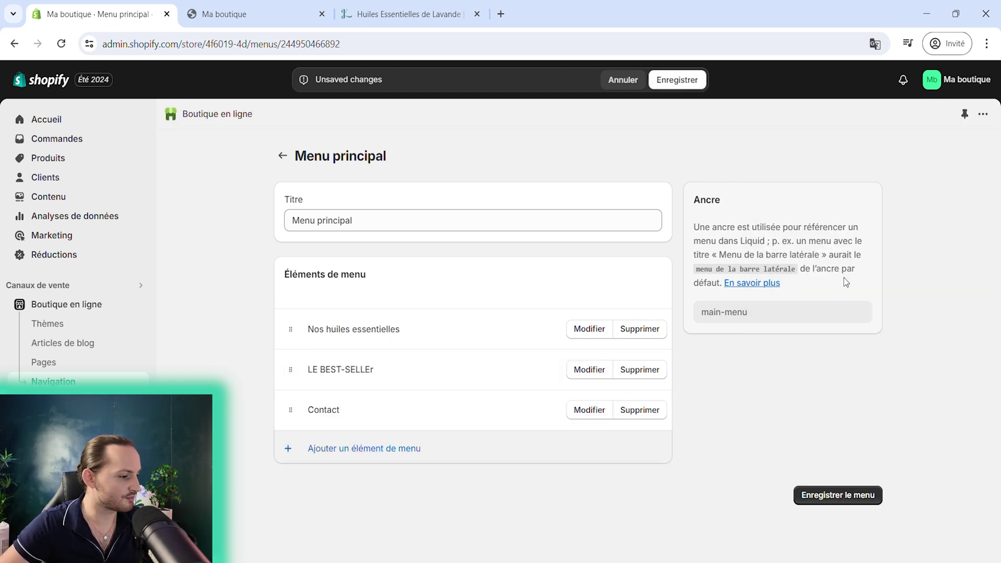
{"action": "left_click", "coordinate": [837, 495]}
Step: Check the main menu on the storefront, and look over the Nos huiles essentielles collection page's description and product
{"action": "key", "text": "ctrl+Tab"}
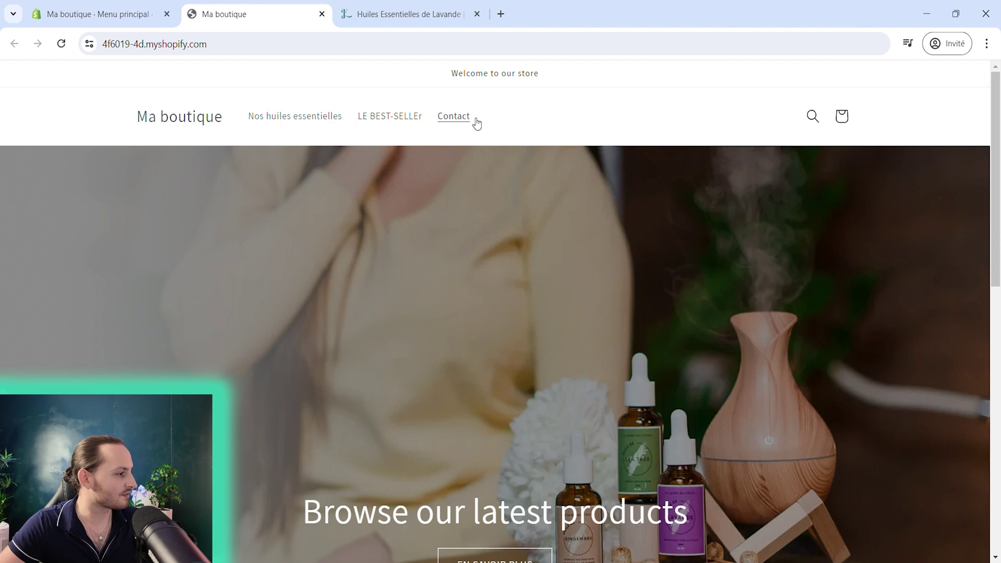
{"action": "left_click", "coordinate": [286, 116]}
{"action": "scroll", "coordinate": [321, 276], "scroll_direction": "down", "scroll_amount": 5}
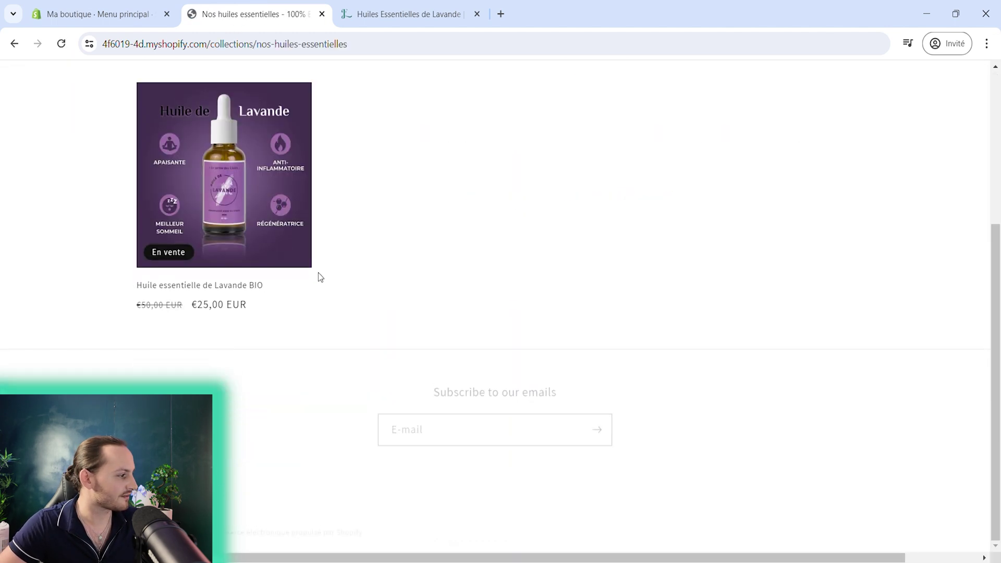
{"action": "scroll", "coordinate": [223, 337], "scroll_direction": "up", "scroll_amount": 5}
{"action": "left_click_drag", "start_coordinate": [196, 229], "coordinate": [952, 237]}
{"action": "left_click", "coordinate": [950, 235]}
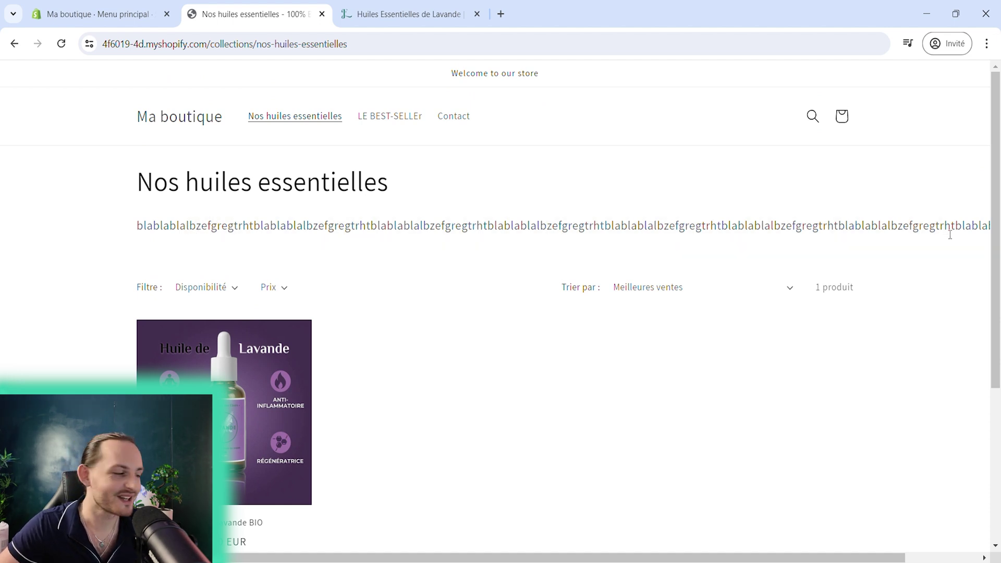
{"action": "scroll", "coordinate": [323, 333], "scroll_direction": "down", "scroll_amount": 5}
{"action": "scroll", "coordinate": [337, 315], "scroll_direction": "up", "scroll_amount": 5}
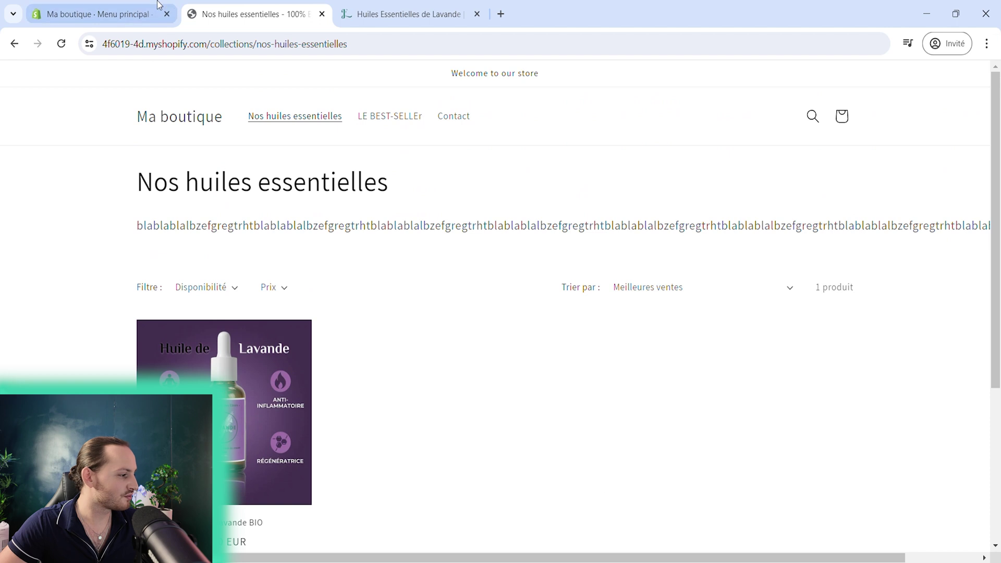
Step: Open the footer menu in the admin and examine the Politiques link options for a new menu item
{"action": "left_click", "coordinate": [100, 14]}
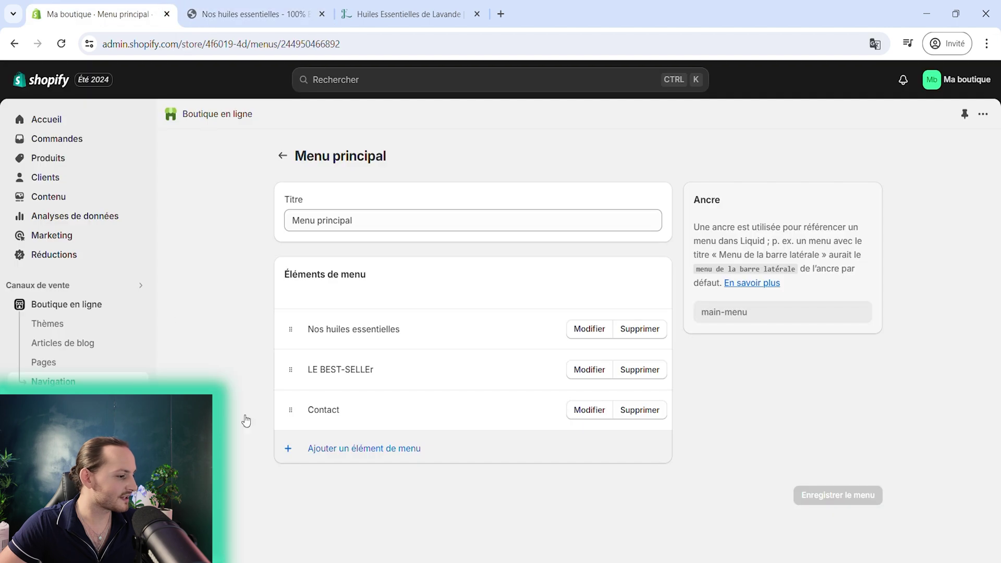
{"action": "left_click", "coordinate": [282, 156]}
{"action": "scroll", "coordinate": [659, 344], "scroll_direction": "down", "scroll_amount": 1}
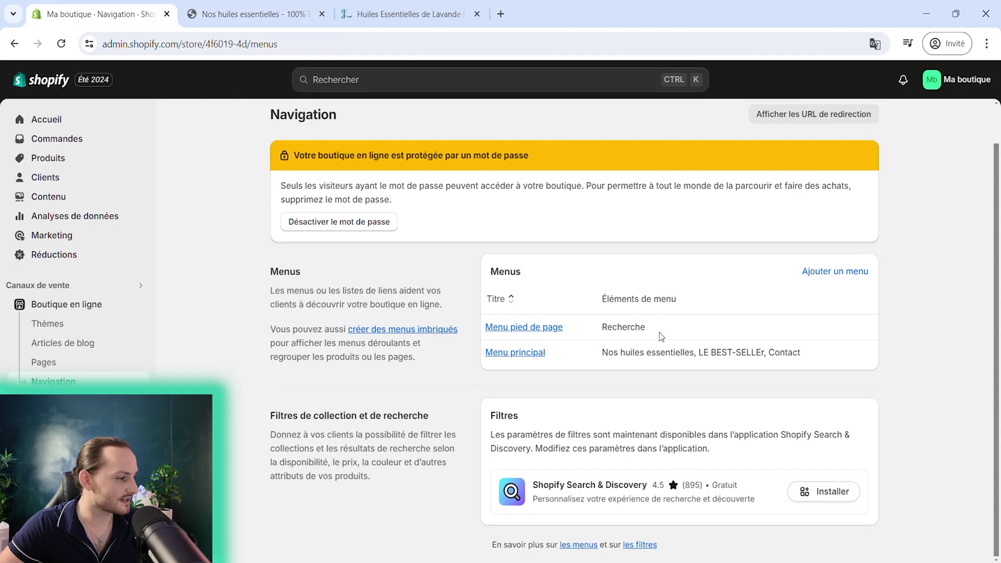
{"action": "left_click", "coordinate": [552, 329]}
{"action": "left_click", "coordinate": [392, 368]}
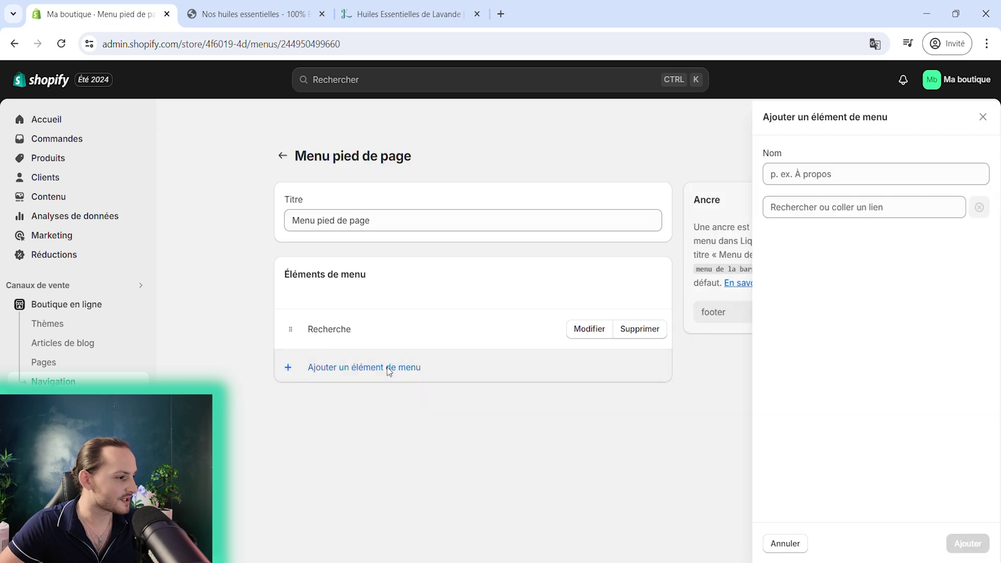
{"action": "left_click", "coordinate": [838, 208]}
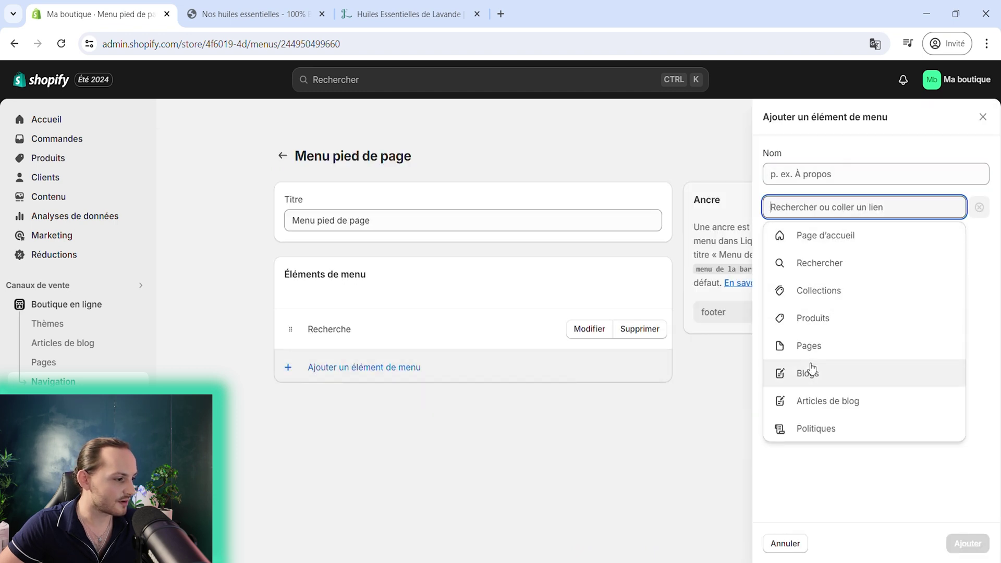
{"action": "left_click", "coordinate": [823, 435]}
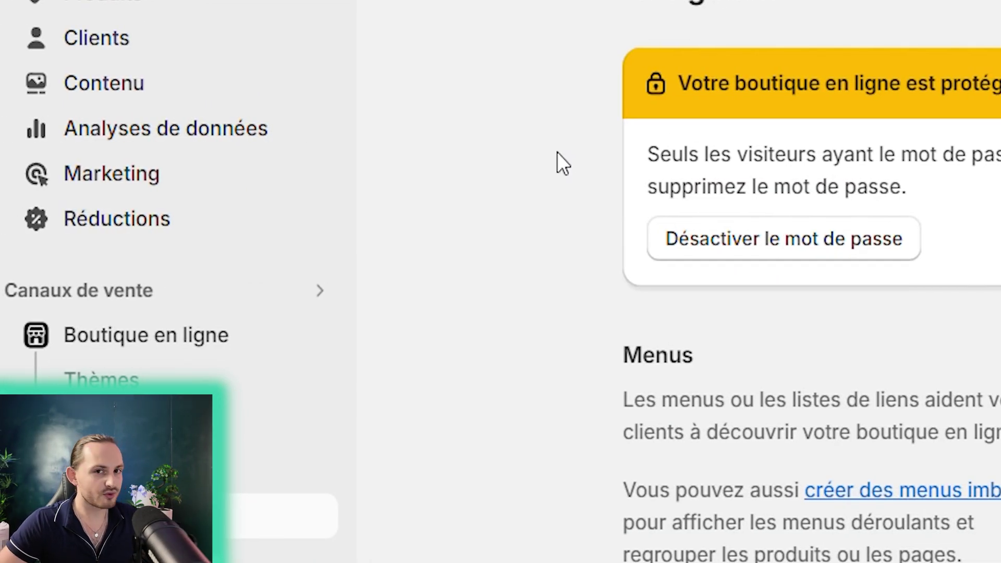
Step: Start an amount-off-products discount with the code HUILE25 and a value of 25 percent
{"action": "left_click", "coordinate": [138, 229]}
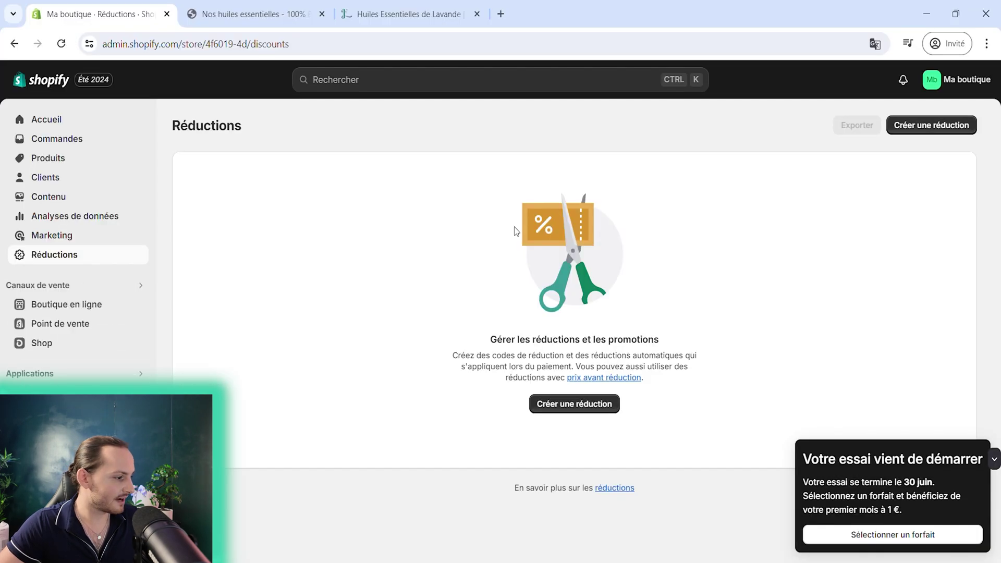
{"action": "left_click", "coordinate": [576, 404]}
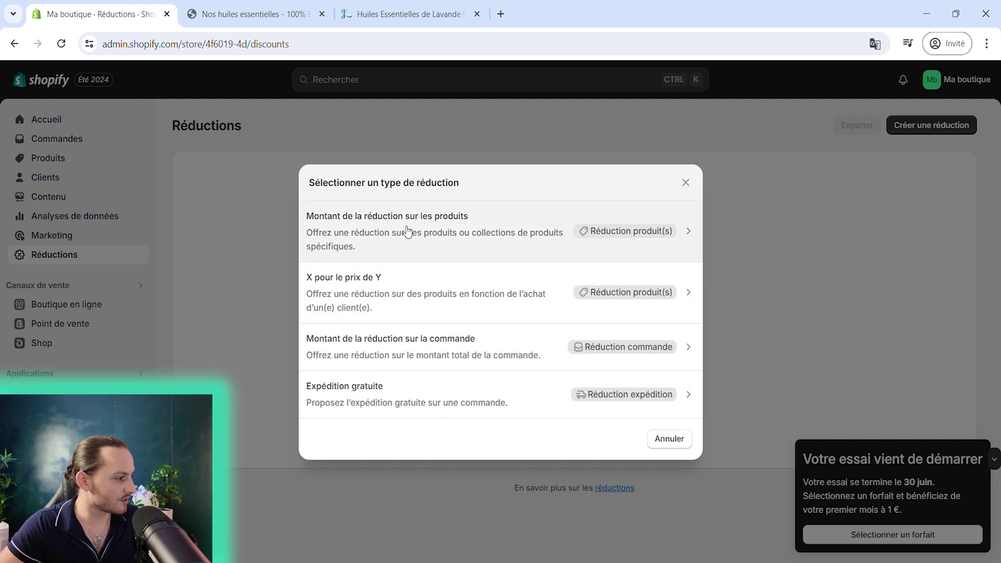
{"action": "left_click", "coordinate": [387, 232]}
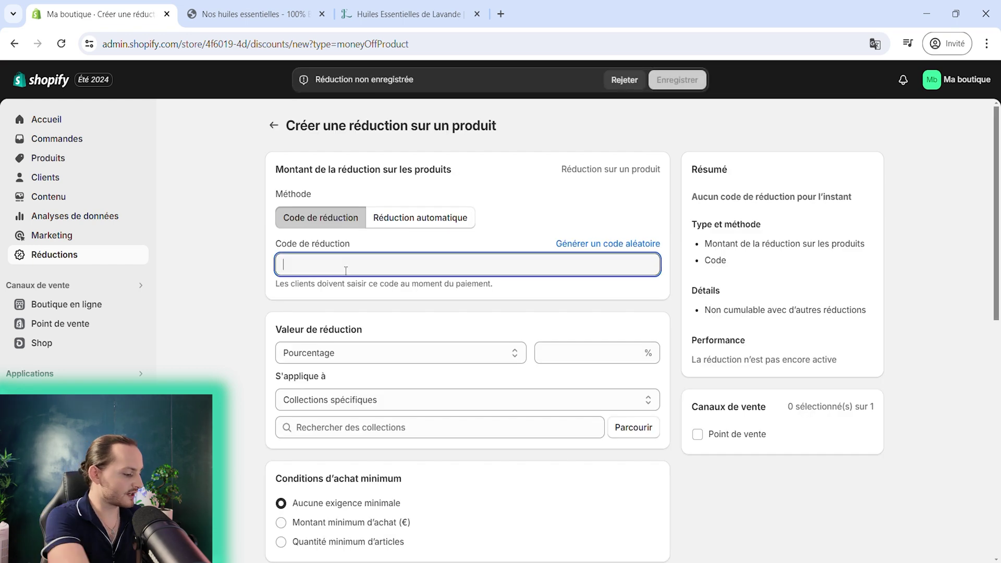
{"action": "type", "text": "HUILE25"}
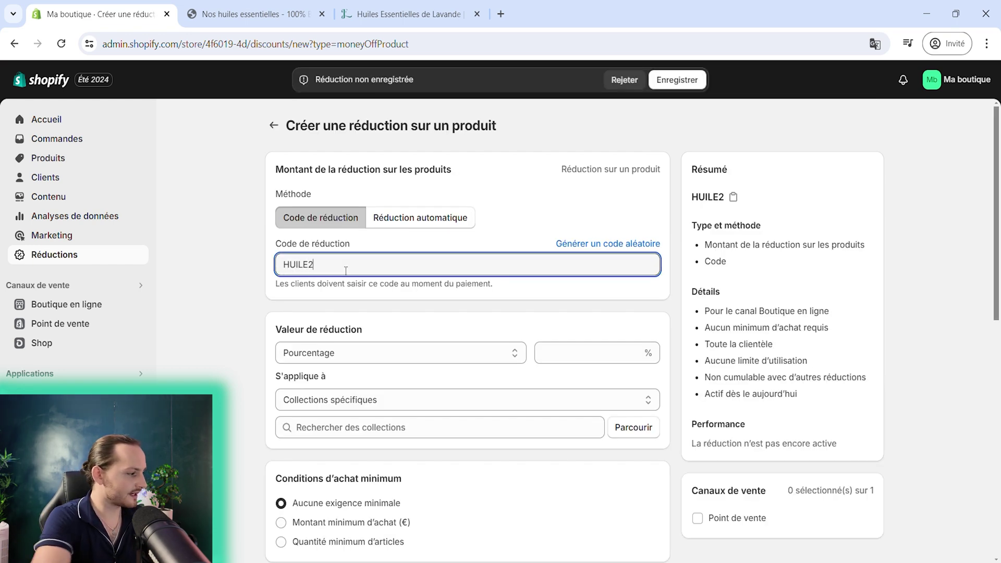
{"action": "left_click", "coordinate": [388, 359]}
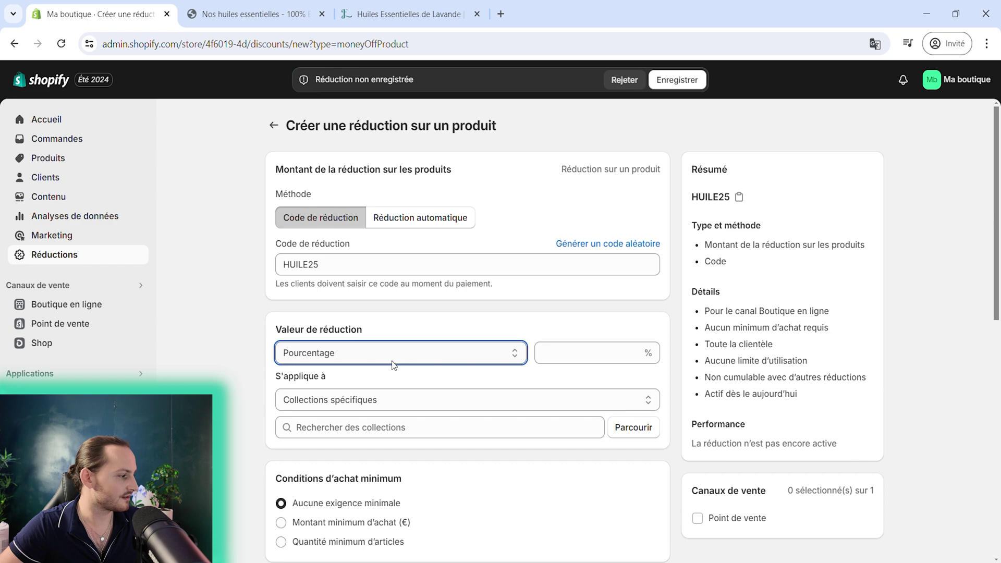
{"action": "key", "text": "Tab"}
{"action": "type", "text": "25"}
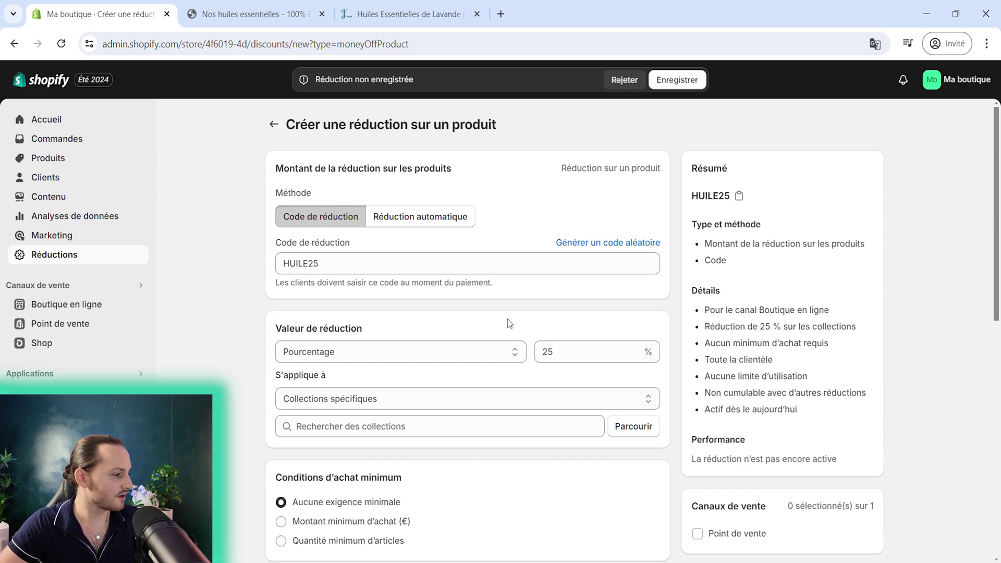
Step: Apply the discount to the Nos huiles essentielles collection with no minimum purchase requirement
{"action": "scroll", "coordinate": [510, 323], "scroll_direction": "down", "scroll_amount": 1}
{"action": "left_click", "coordinate": [635, 359]}
{"action": "left_click", "coordinate": [385, 279]}
{"action": "left_click", "coordinate": [671, 436]}
{"action": "scroll", "coordinate": [333, 285], "scroll_direction": "down", "scroll_amount": 3}
{"action": "left_click_drag", "start_coordinate": [255, 259], "coordinate": [339, 263]}
{"action": "left_click", "coordinate": [385, 267]}
{"action": "left_click", "coordinate": [341, 284]}
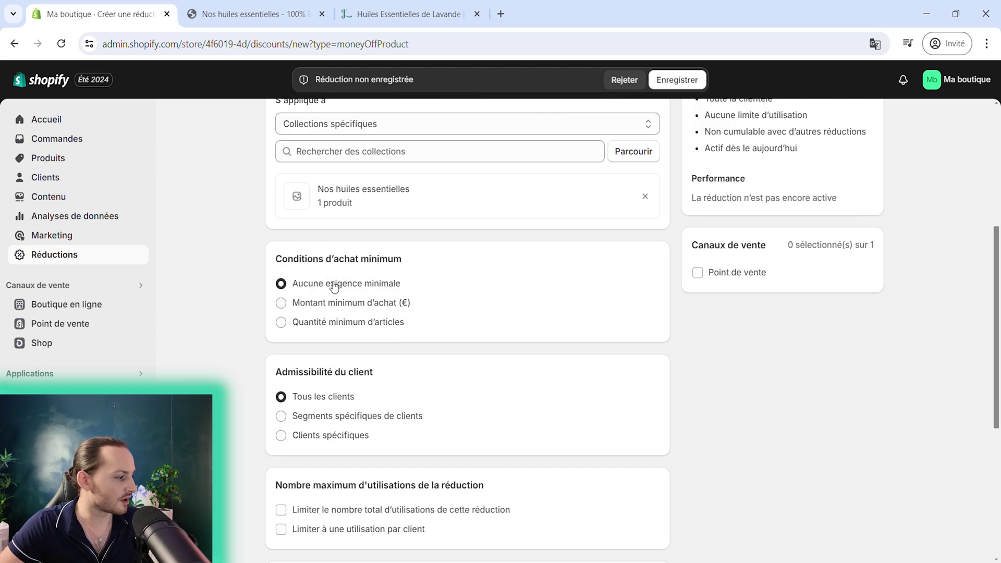
Step: Limit the HUILE25 discount to one use per customer
{"action": "scroll", "coordinate": [322, 401], "scroll_direction": "down", "scroll_amount": 4}
{"action": "left_click_drag", "start_coordinate": [282, 279], "coordinate": [484, 278]}
{"action": "left_click", "coordinate": [313, 325]}
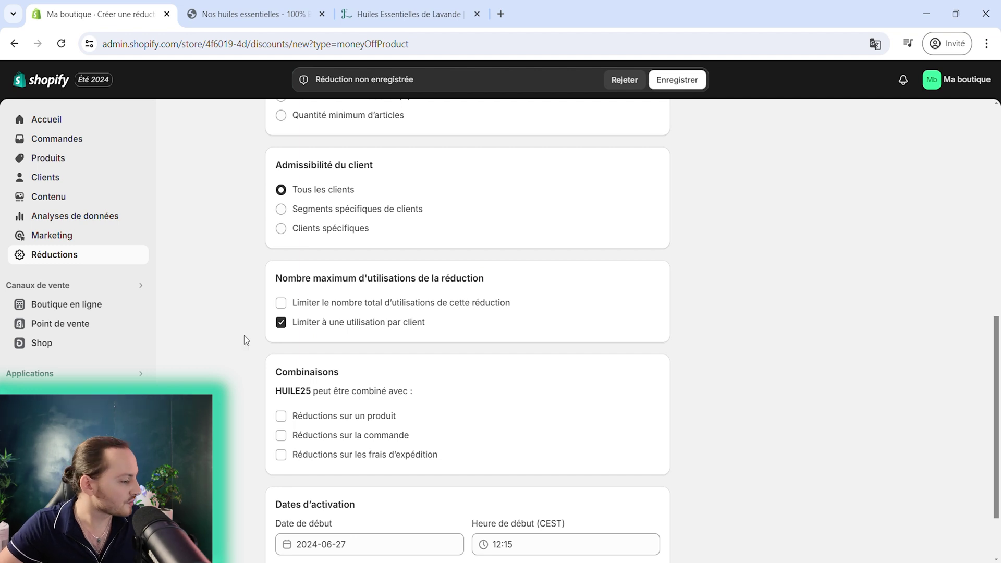
Step: Allow HUILE25 to combine with product, order and shipping discounts, and save the discount
{"action": "scroll", "coordinate": [312, 334], "scroll_direction": "down", "scroll_amount": 2}
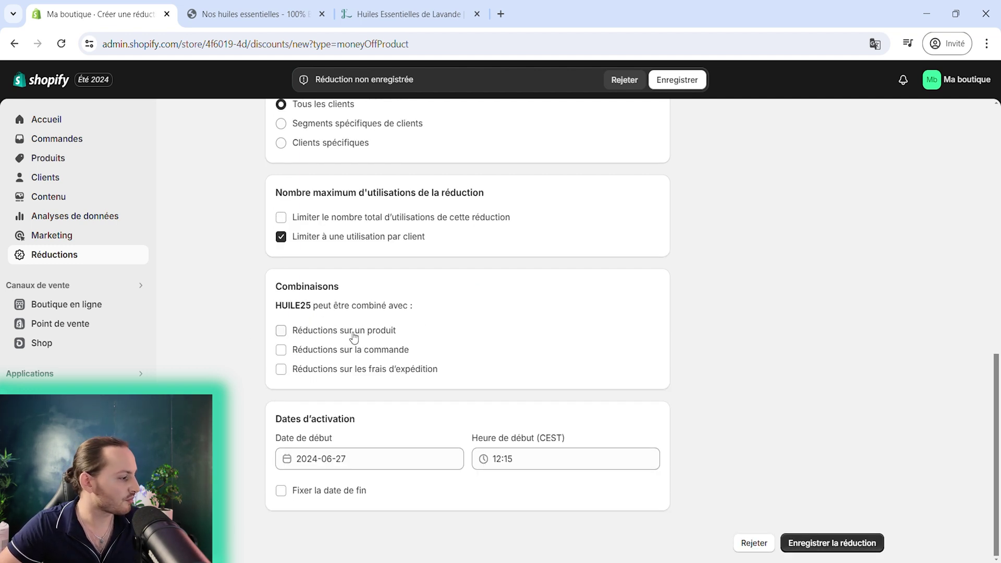
{"action": "left_click", "coordinate": [354, 338]}
{"action": "left_click", "coordinate": [354, 392]}
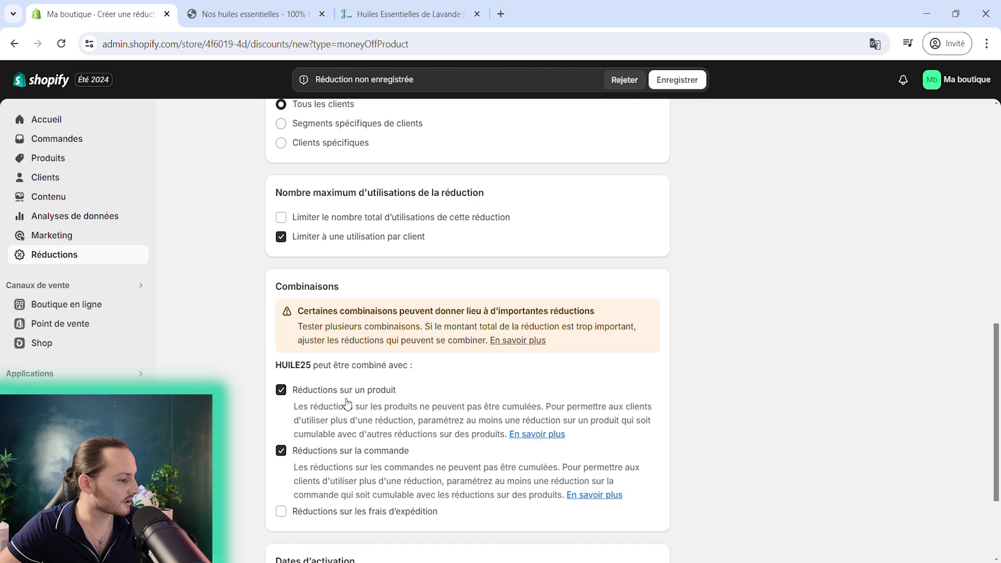
{"action": "scroll", "coordinate": [375, 386], "scroll_direction": "down", "scroll_amount": 3}
{"action": "left_click", "coordinate": [375, 381]}
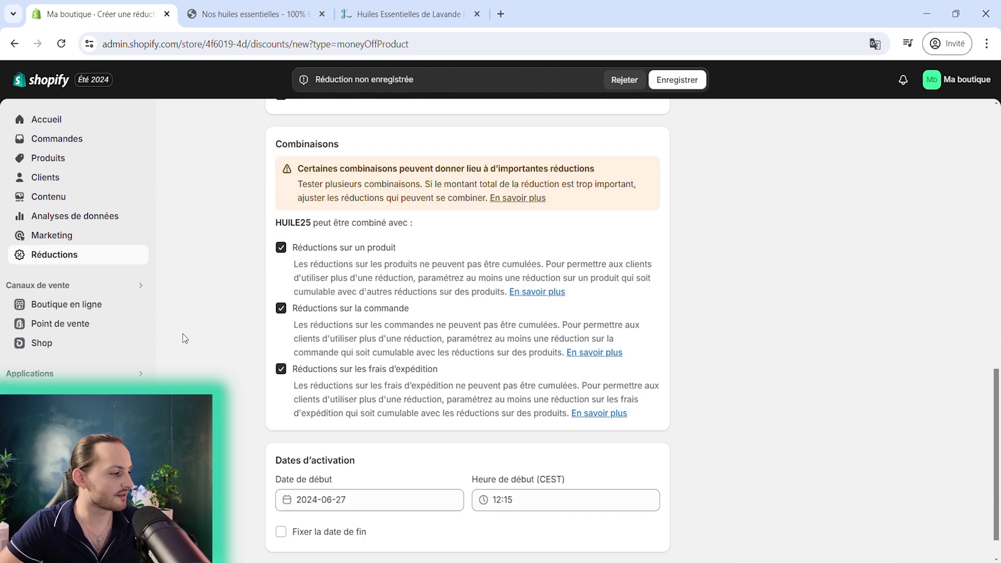
{"action": "scroll", "coordinate": [236, 315], "scroll_direction": "down", "scroll_amount": 1}
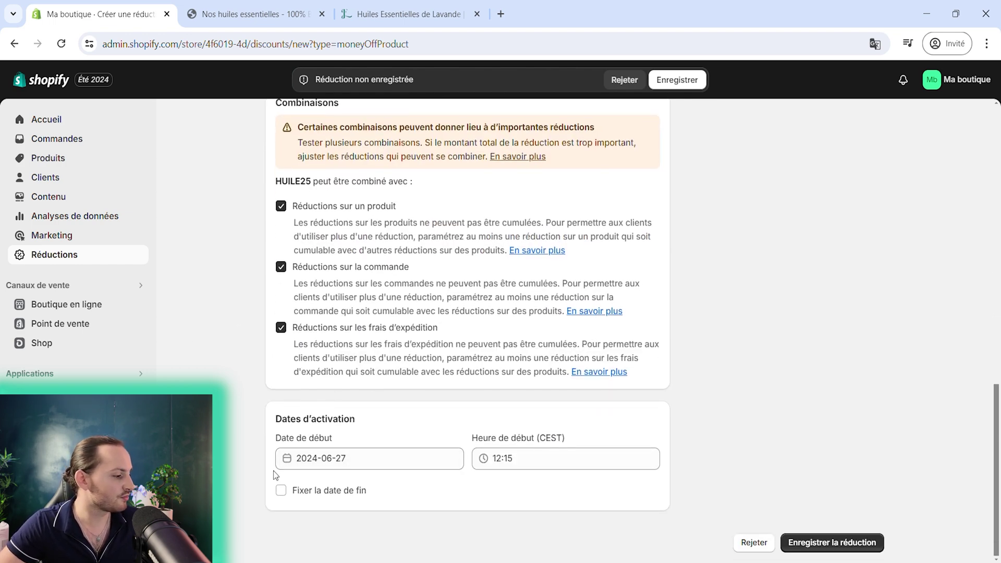
{"action": "scroll", "coordinate": [628, 485], "scroll_direction": "up", "scroll_amount": 10}
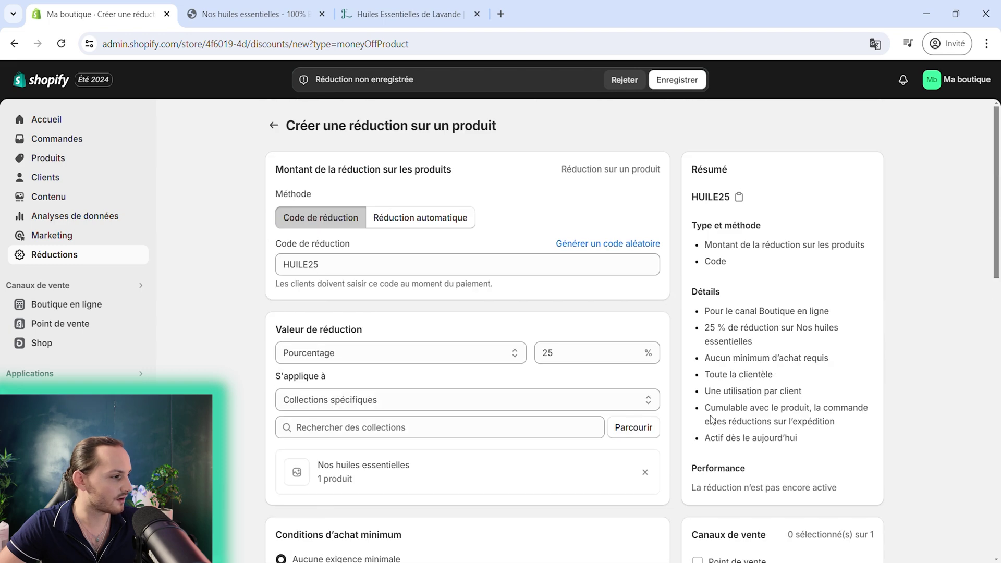
{"action": "left_click", "coordinate": [677, 79]}
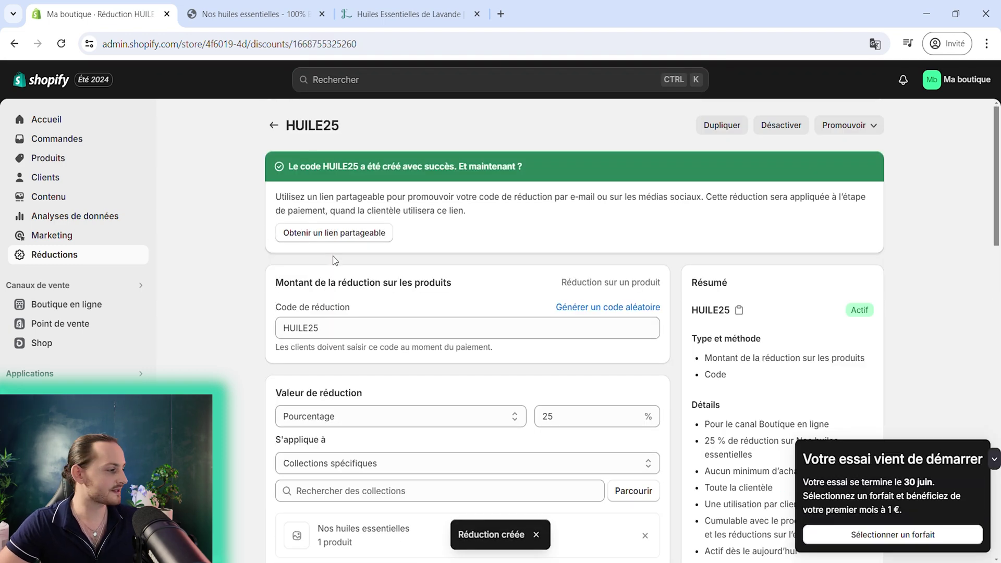
Step: Look over the saved HUILE25 discount page from the code down to the activation dates and timeline
{"action": "left_click_drag", "start_coordinate": [350, 329], "coordinate": [208, 342]}
{"action": "left_click", "coordinate": [282, 329]}
{"action": "scroll", "coordinate": [598, 298], "scroll_direction": "down", "scroll_amount": 15}
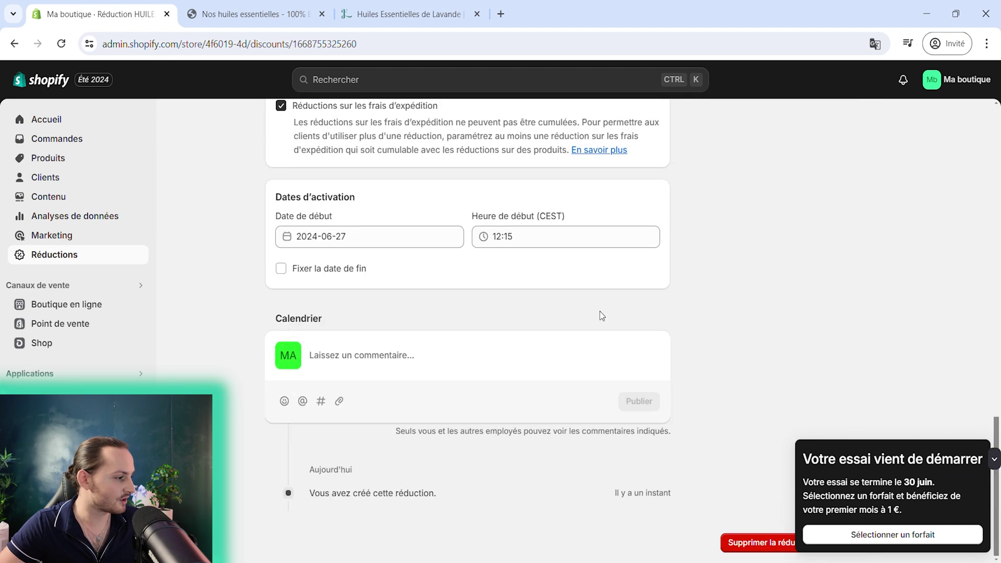
{"action": "scroll", "coordinate": [614, 357], "scroll_direction": "up", "scroll_amount": 13}
{"action": "scroll", "coordinate": [619, 372], "scroll_direction": "up", "scroll_amount": 4}
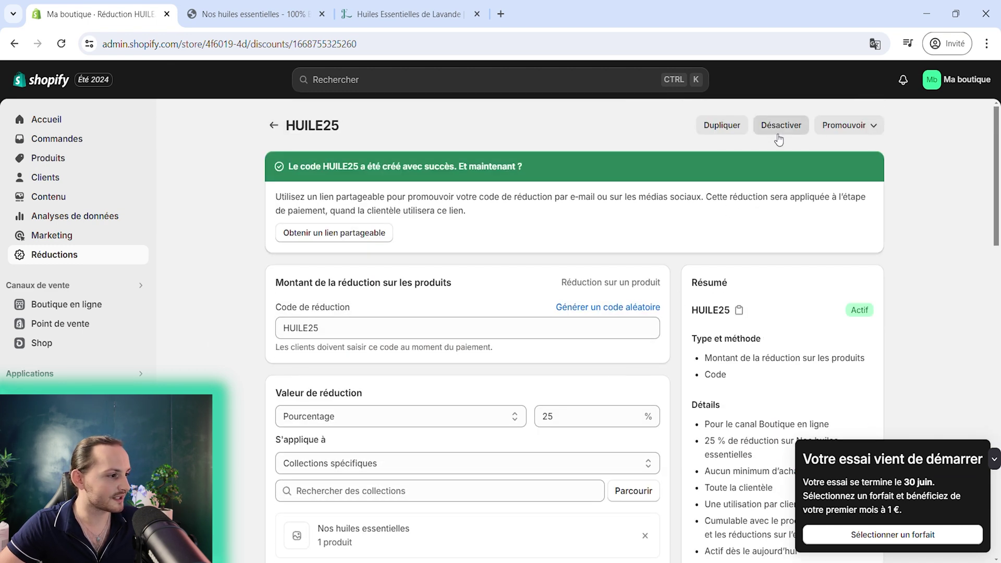
Step: Get the HUILE25 shareable link to the Nos huiles essentielles collection page, inspect its full URL, and close the dialog
{"action": "left_click", "coordinate": [857, 130]}
{"action": "left_click", "coordinate": [867, 156]}
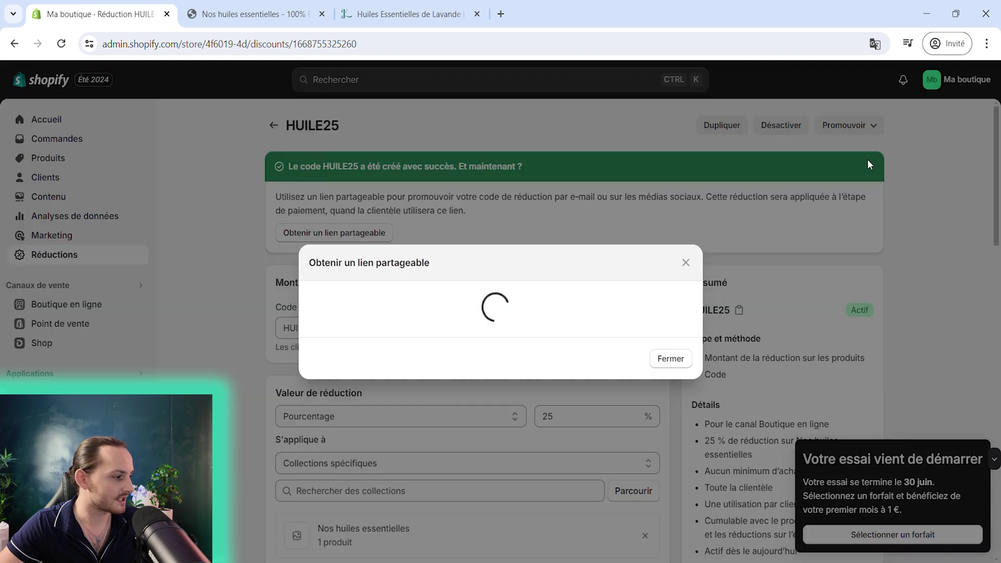
{"action": "left_click", "coordinate": [585, 379]}
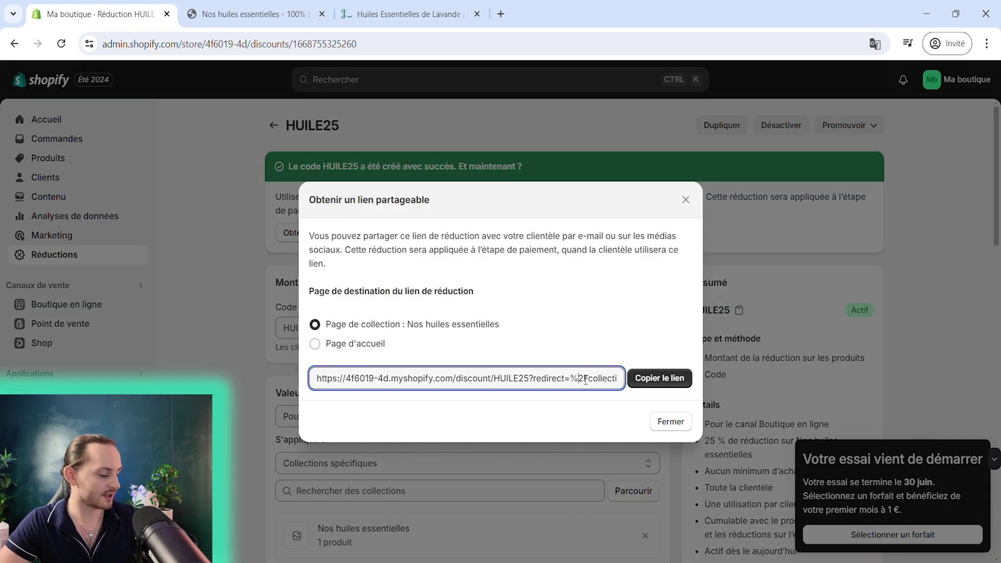
{"action": "key", "text": "Right"}
{"action": "key", "text": "Right"}
{"action": "key", "text": "Right"}
{"action": "key", "text": "Right"}
{"action": "key", "text": "Right"}
{"action": "key", "text": "Right"}
{"action": "key", "text": "Right"}
{"action": "key", "text": "Right"}
{"action": "key", "text": "Right"}
{"action": "key", "text": "Right"}
{"action": "key", "text": "Right"}
{"action": "key", "text": "Right"}
{"action": "key", "text": "Right"}
{"action": "key", "text": "Right"}
{"action": "key", "text": "Right"}
{"action": "key", "text": "Right"}
{"action": "key", "text": "Right"}
{"action": "key", "text": "Right"}
{"action": "key", "text": "Right"}
{"action": "key", "text": "Right"}
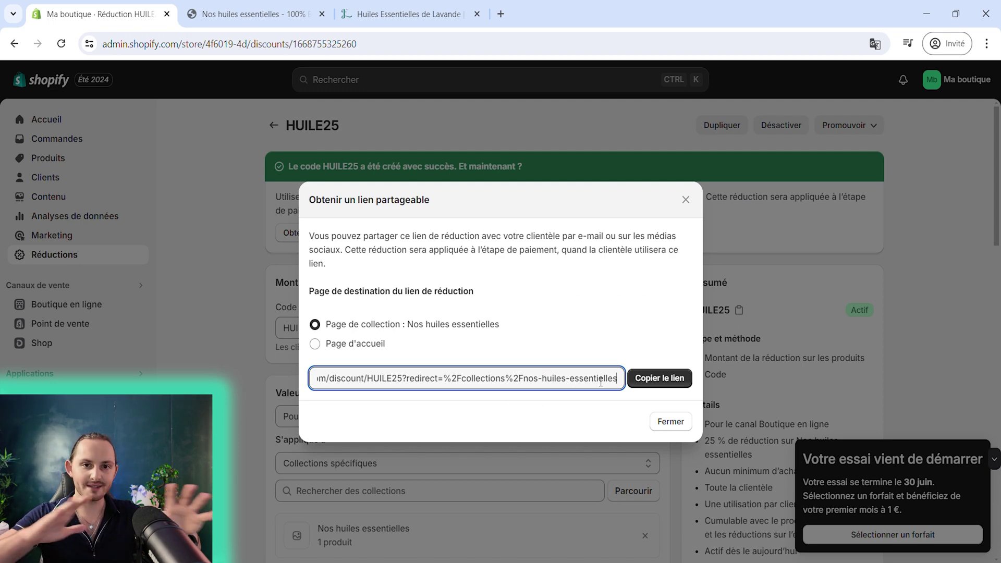
{"action": "left_click", "coordinate": [672, 420]}
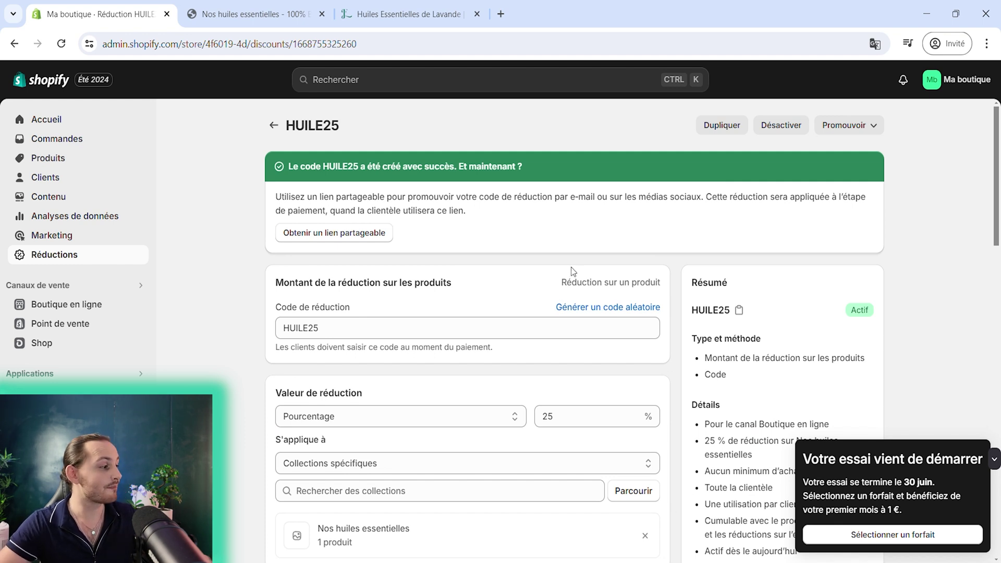
Step: Review the HUILE25 discount's name and settings once more, and return to the discounts list
{"action": "double_click", "coordinate": [341, 137]}
{"action": "left_click", "coordinate": [357, 127]}
{"action": "scroll", "coordinate": [625, 358], "scroll_direction": "down", "scroll_amount": 10}
{"action": "scroll", "coordinate": [599, 364], "scroll_direction": "up", "scroll_amount": 10}
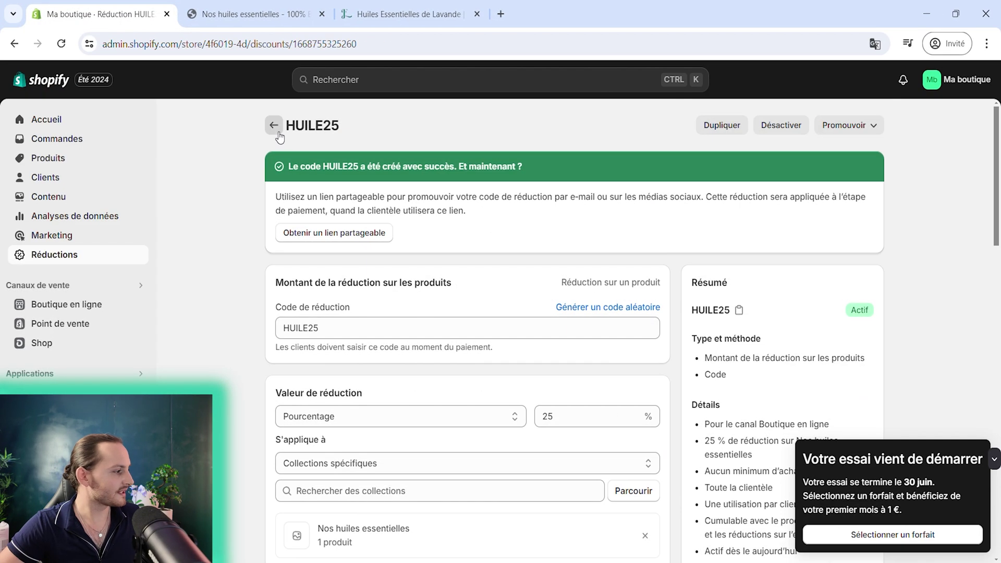
{"action": "left_click", "coordinate": [274, 125]}
Step: Examine the Notre politique links in the footer of the Le Jardin des Elixirs reference site
{"action": "left_click", "coordinate": [401, 14]}
{"action": "scroll", "coordinate": [600, 284], "scroll_direction": "down", "scroll_amount": 6}
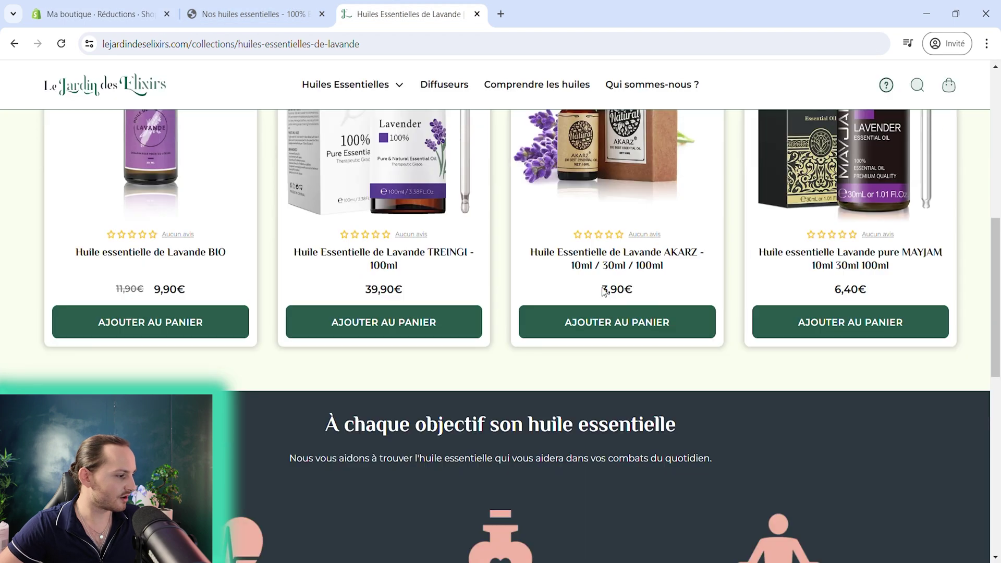
{"action": "scroll", "coordinate": [604, 291], "scroll_direction": "down", "scroll_amount": 10}
{"action": "left_click_drag", "start_coordinate": [274, 352], "coordinate": [300, 353]}
{"action": "left_click", "coordinate": [300, 353]}
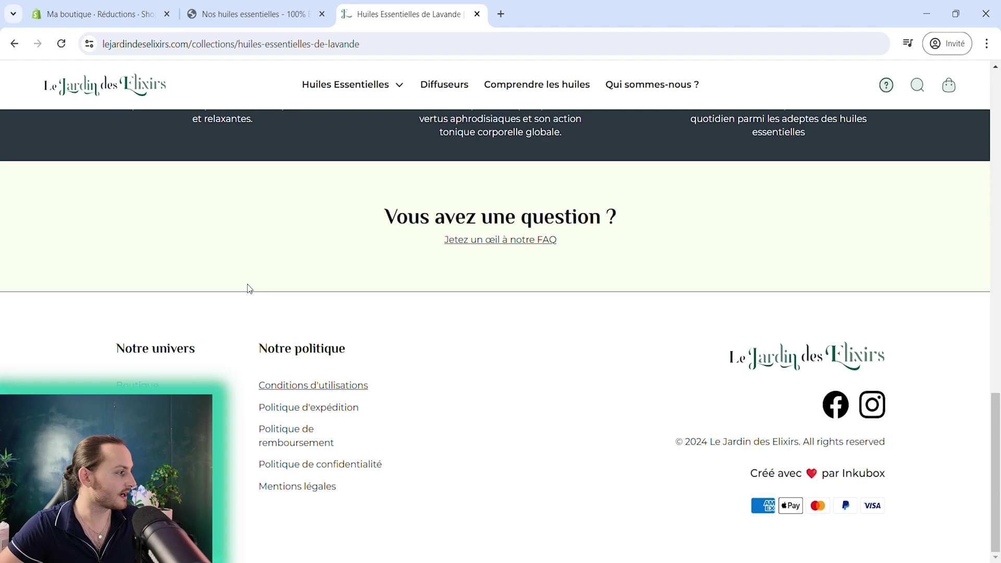
{"action": "left_click", "coordinate": [250, 14]}
Step: Return to the Shopify admin and open the Politiques section of the store settings
{"action": "left_click", "coordinate": [99, 14]}
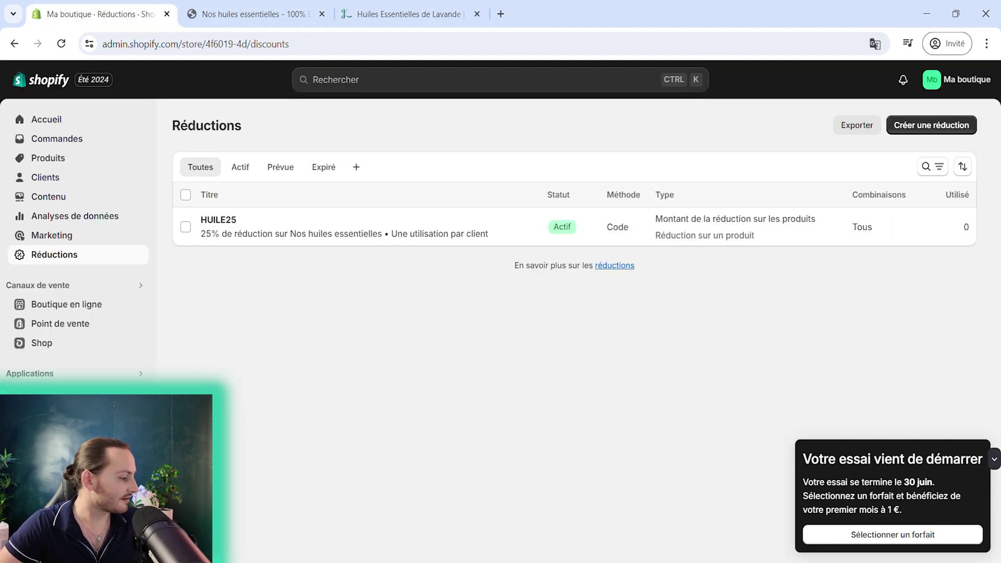
{"action": "left_click", "coordinate": [46, 548]}
{"action": "scroll", "coordinate": [257, 462], "scroll_direction": "down", "scroll_amount": 5}
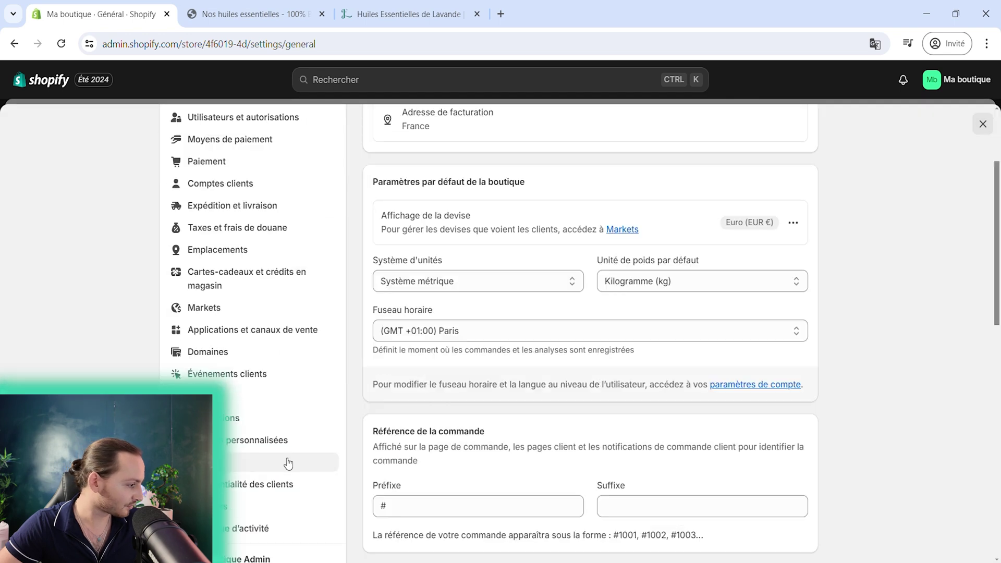
{"action": "left_click", "coordinate": [250, 436]}
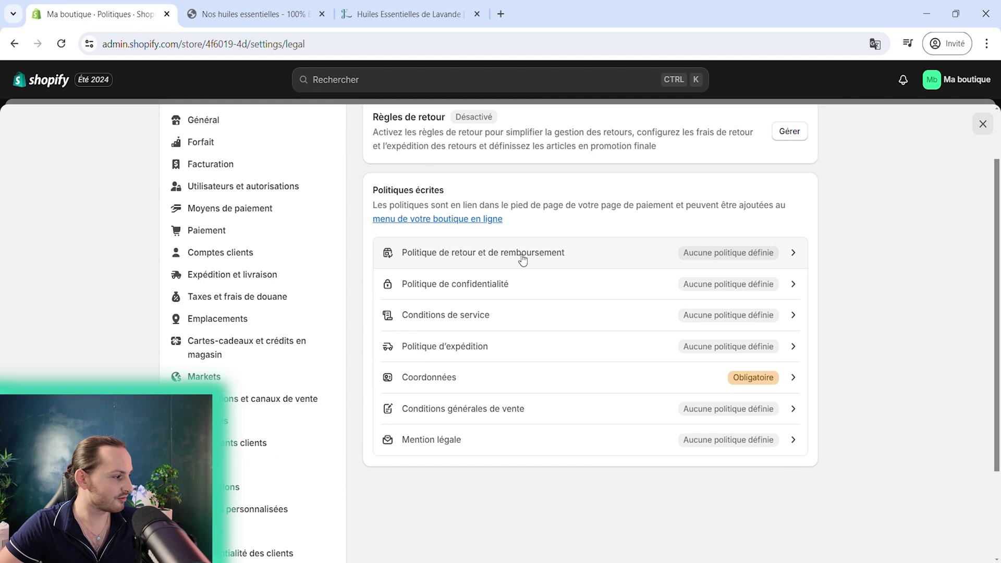
Step: Examine the empty return and refund policy editor and the list of written policies in the Politiques settings
{"action": "left_click", "coordinate": [473, 260]}
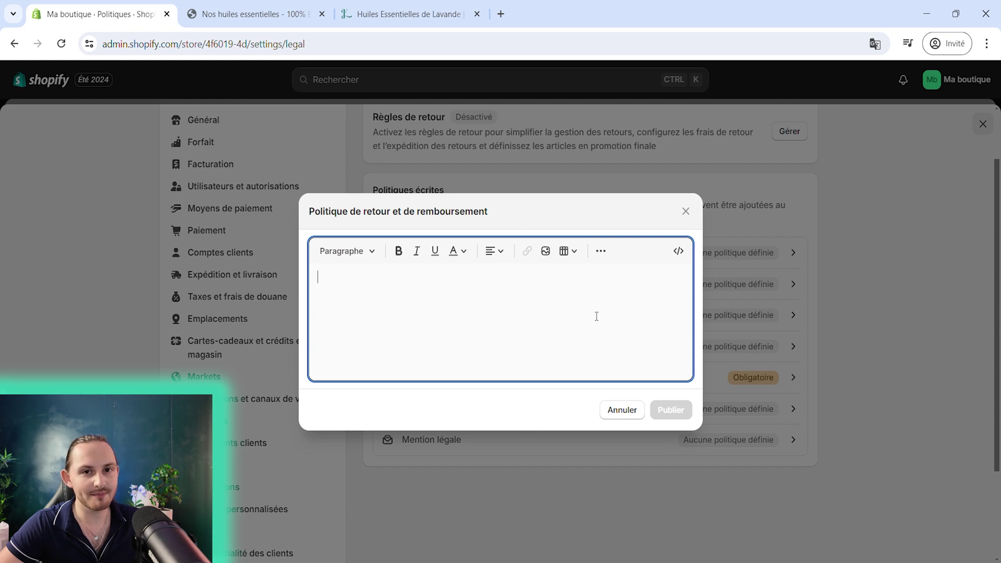
{"action": "left_click", "coordinate": [686, 211]}
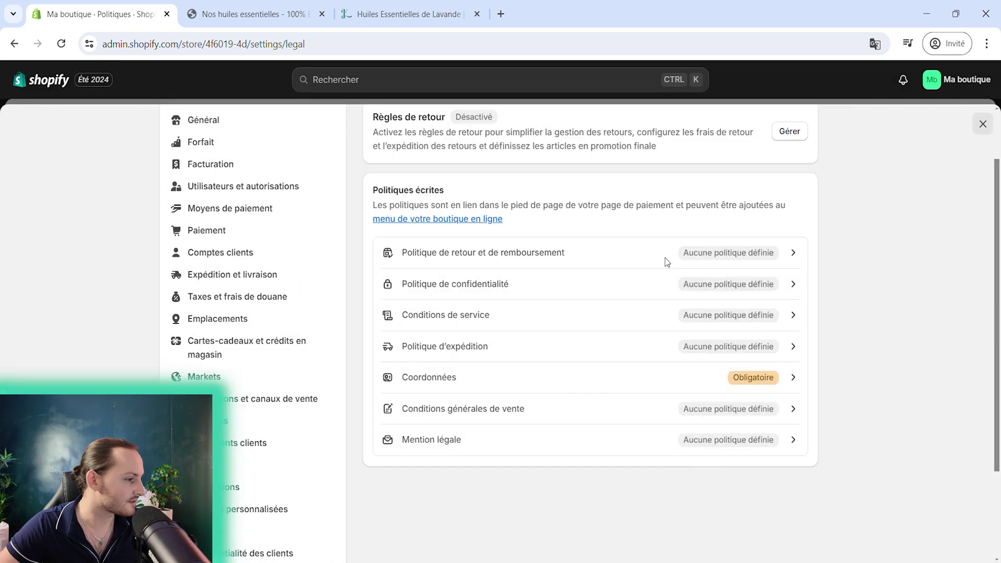
{"action": "scroll", "coordinate": [485, 252], "scroll_direction": "up", "scroll_amount": 2}
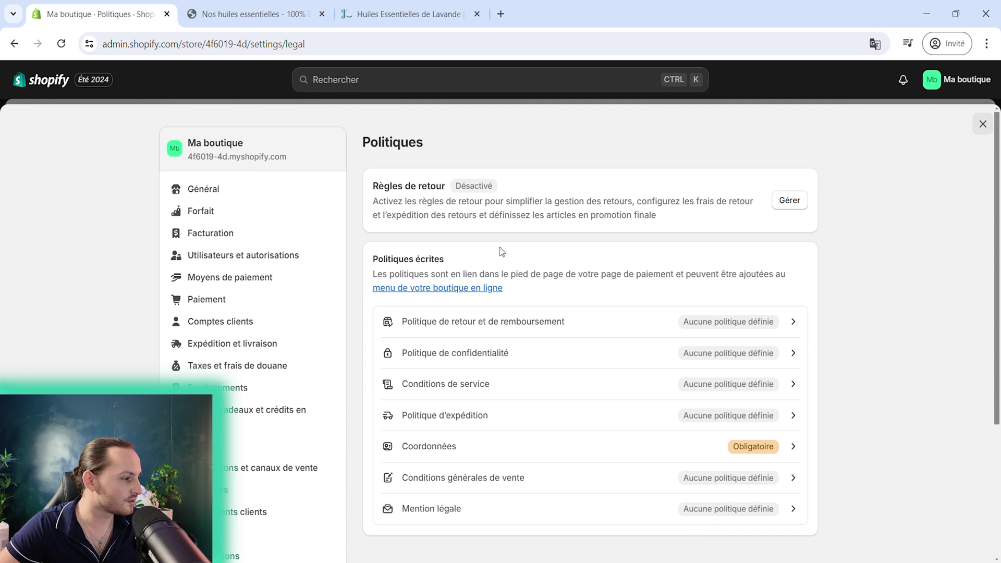
{"action": "left_click", "coordinate": [739, 319]}
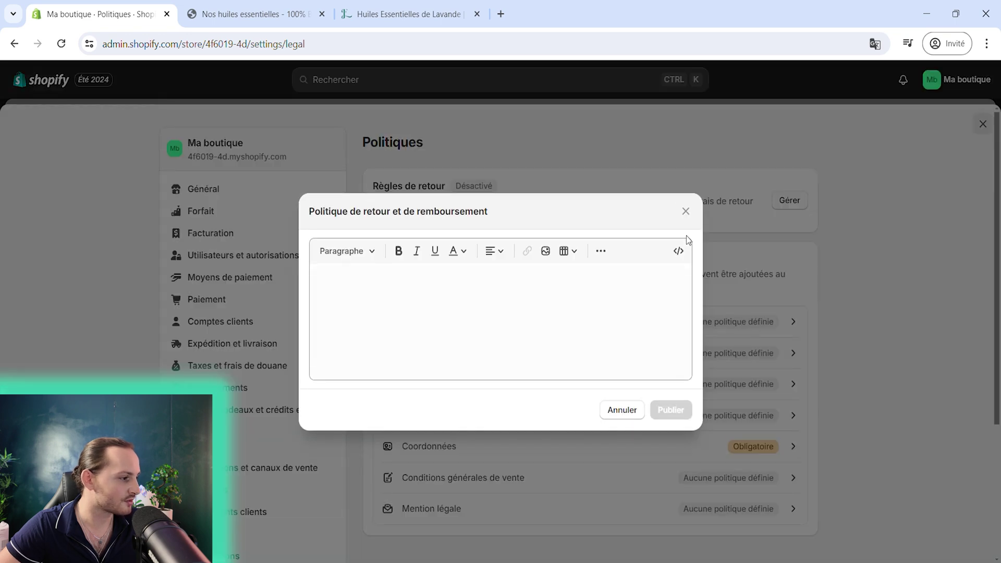
{"action": "left_click", "coordinate": [686, 212]}
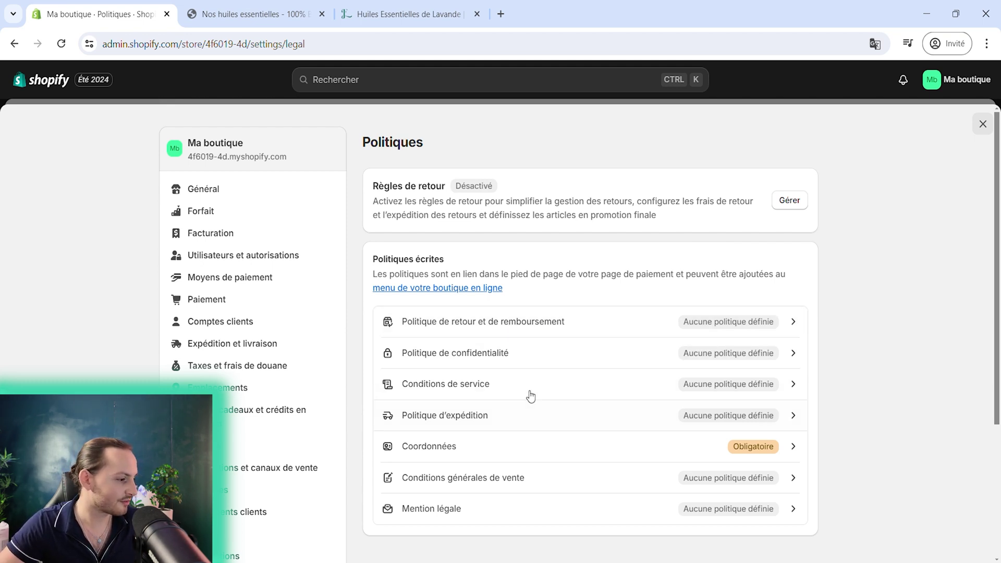
{"action": "scroll", "coordinate": [607, 384], "scroll_direction": "down", "scroll_amount": 3}
{"action": "scroll", "coordinate": [608, 384], "scroll_direction": "up", "scroll_amount": 3}
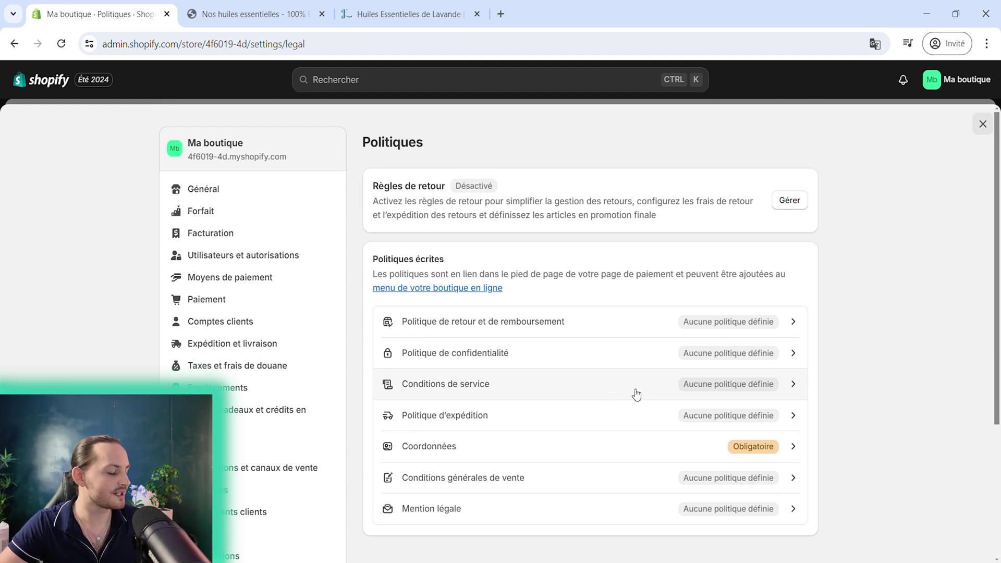
{"action": "scroll", "coordinate": [899, 411], "scroll_direction": "down", "scroll_amount": 1}
{"action": "scroll", "coordinate": [888, 412], "scroll_direction": "up", "scroll_amount": 1}
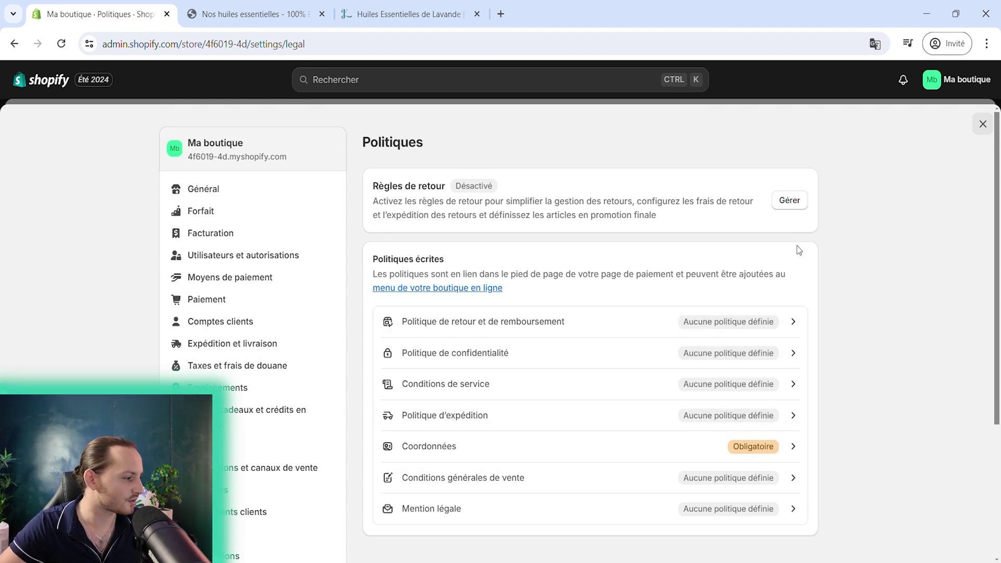
Step: Publish the return and refund policy with the placeholder text "hyhfdf" and the privacy policy with "efezfe"
{"action": "left_click", "coordinate": [600, 329]}
{"action": "left_click", "coordinate": [510, 307]}
{"action": "type", "text": "hyhfdf"}
{"action": "left_click", "coordinate": [671, 410]}
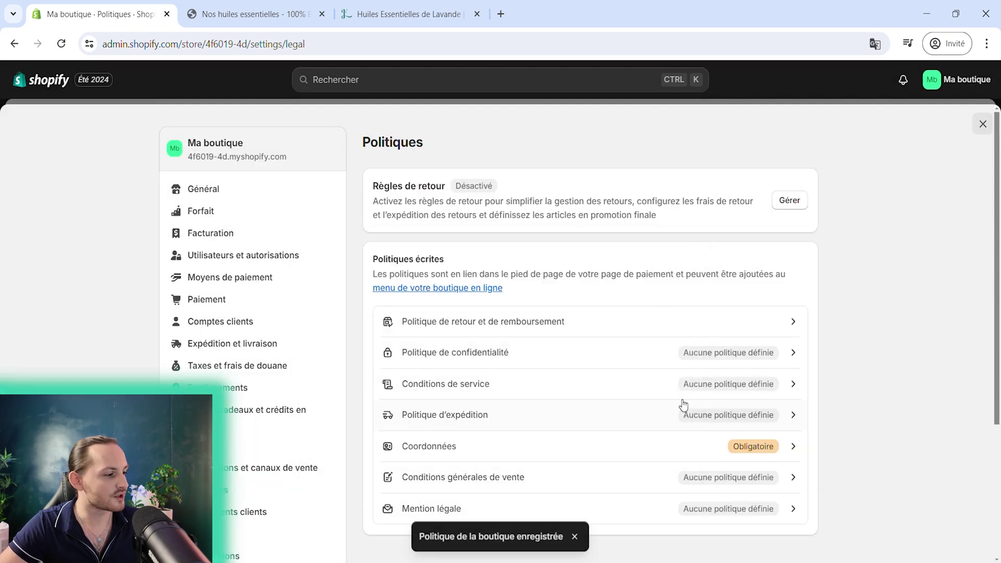
{"action": "left_click", "coordinate": [666, 353]}
{"action": "left_click", "coordinate": [604, 356]}
{"action": "type", "text": "efezfe"}
{"action": "left_click", "coordinate": [671, 410]}
Step: Publish the Conditions de service with the placeholder text "ezfzefe" and the Politique d'expédition with "efefe"
{"action": "left_click", "coordinate": [652, 384]}
{"action": "left_click", "coordinate": [517, 308]}
{"action": "type", "text": "ezfzefe"}
{"action": "left_click", "coordinate": [677, 412]}
{"action": "left_click", "coordinate": [604, 417]}
{"action": "left_click", "coordinate": [559, 349]}
{"action": "type", "text": "efe"}
{"action": "left_click", "coordinate": [679, 412]}
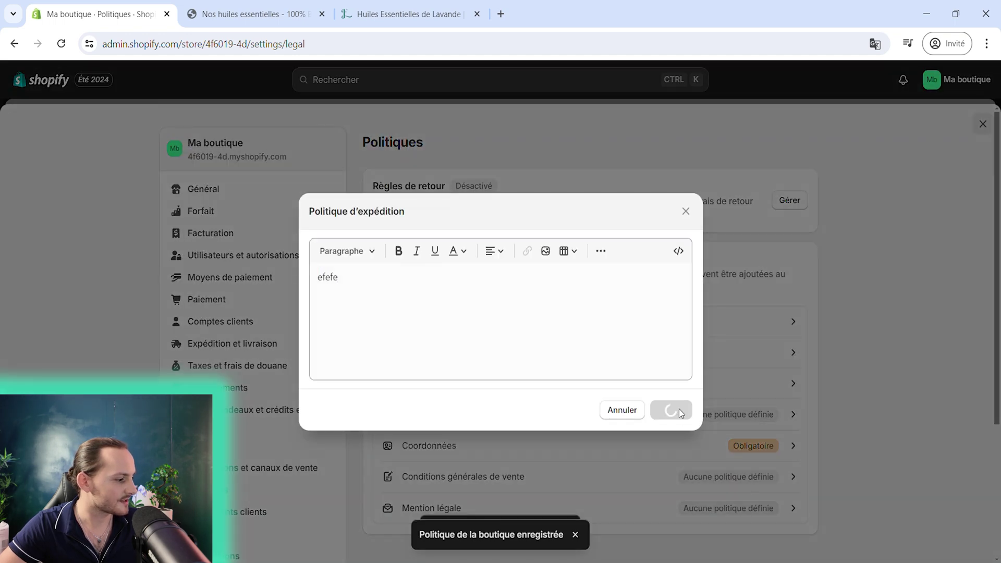
Step: Publish the mandatory Coordonnées policy with the placeholder text "zefzef"
{"action": "scroll", "coordinate": [599, 420], "scroll_direction": "down", "scroll_amount": 1}
{"action": "left_click", "coordinate": [608, 388]}
{"action": "left_click", "coordinate": [528, 310]}
{"action": "type", "text": "zefzef"}
{"action": "left_click", "coordinate": [671, 455]}
Step: Fill in the Conditions générales de vente and the Mention légale with the placeholder text "zefzef"
{"action": "left_click", "coordinate": [605, 407]}
{"action": "left_click", "coordinate": [527, 304]}
{"action": "type", "text": "zefzef"}
{"action": "left_click", "coordinate": [671, 420]}
{"action": "left_click", "coordinate": [580, 445]}
{"action": "left_click", "coordinate": [531, 340]}
{"action": "type", "text": "zefzef"}
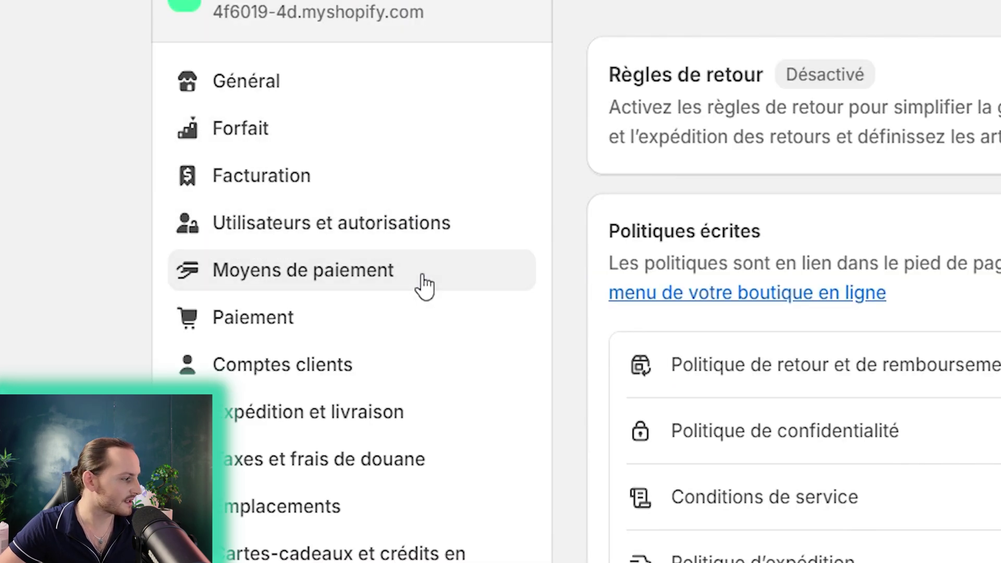
Step: Open the Moyens de paiement settings and review the Shopify Payments offer
{"action": "left_click", "coordinate": [425, 286]}
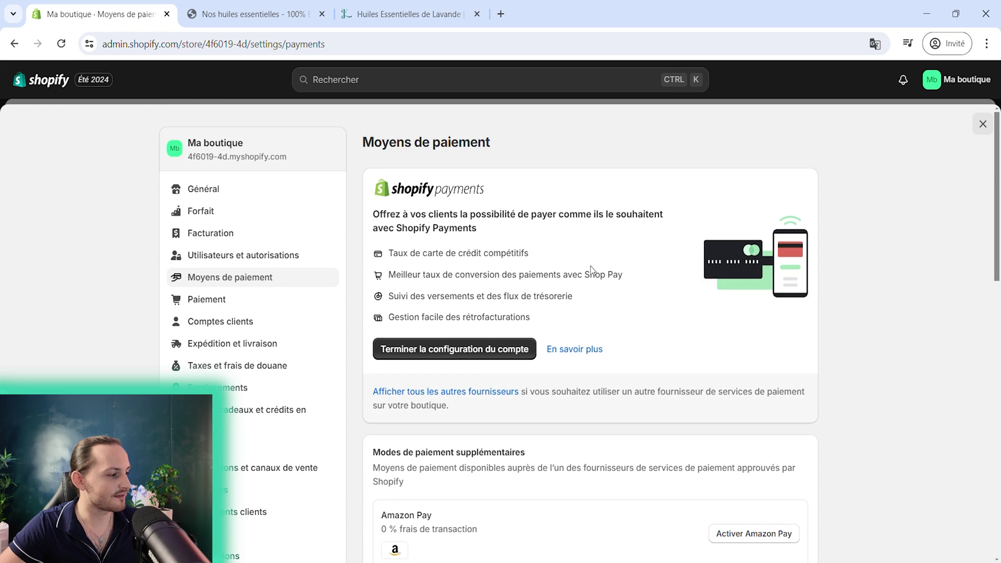
{"action": "scroll", "coordinate": [521, 281], "scroll_direction": "down", "scroll_amount": 5}
{"action": "scroll", "coordinate": [518, 287], "scroll_direction": "up", "scroll_amount": 5}
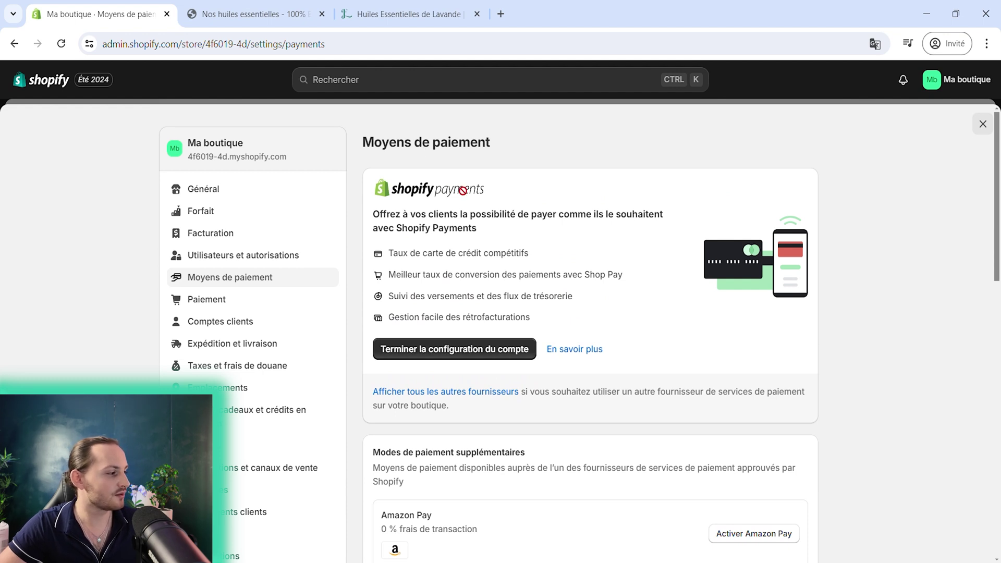
{"action": "left_click_drag", "start_coordinate": [473, 192], "coordinate": [429, 199]}
{"action": "left_click", "coordinate": [625, 209]}
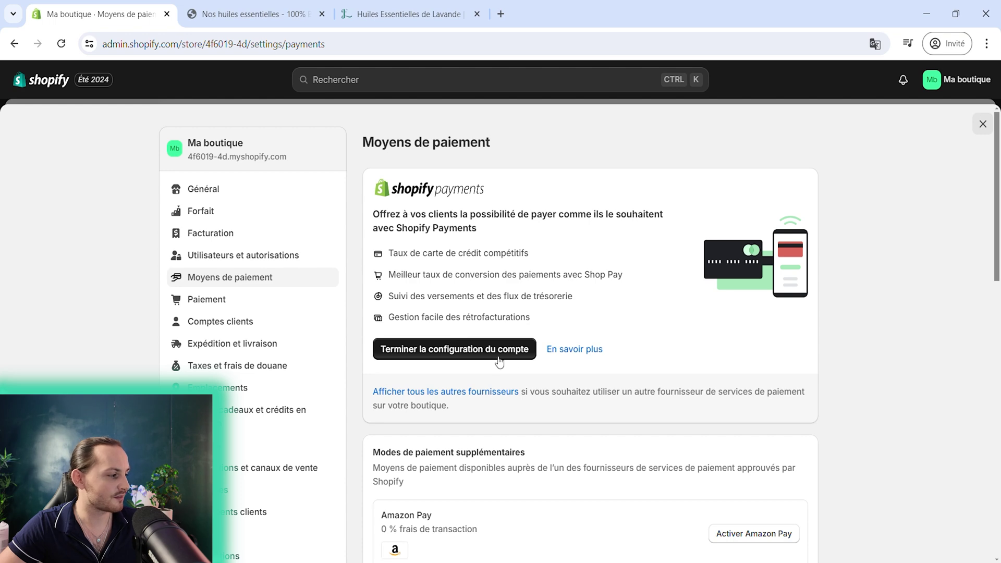
Step: Look through the list of third-party payment providers and return to the Moyens de paiement settings
{"action": "scroll", "coordinate": [445, 333], "scroll_direction": "down", "scroll_amount": 1}
{"action": "left_click", "coordinate": [431, 323]}
{"action": "scroll", "coordinate": [600, 287], "scroll_direction": "down", "scroll_amount": 7}
{"action": "scroll", "coordinate": [522, 266], "scroll_direction": "up", "scroll_amount": 7}
{"action": "scroll", "coordinate": [550, 315], "scroll_direction": "down", "scroll_amount": 15}
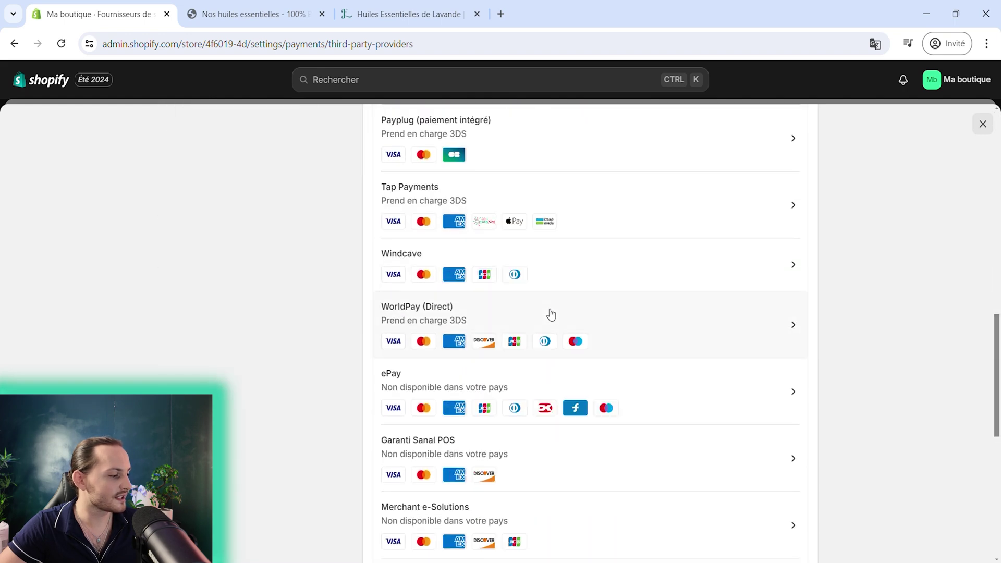
{"action": "scroll", "coordinate": [590, 335], "scroll_direction": "up", "scroll_amount": 15}
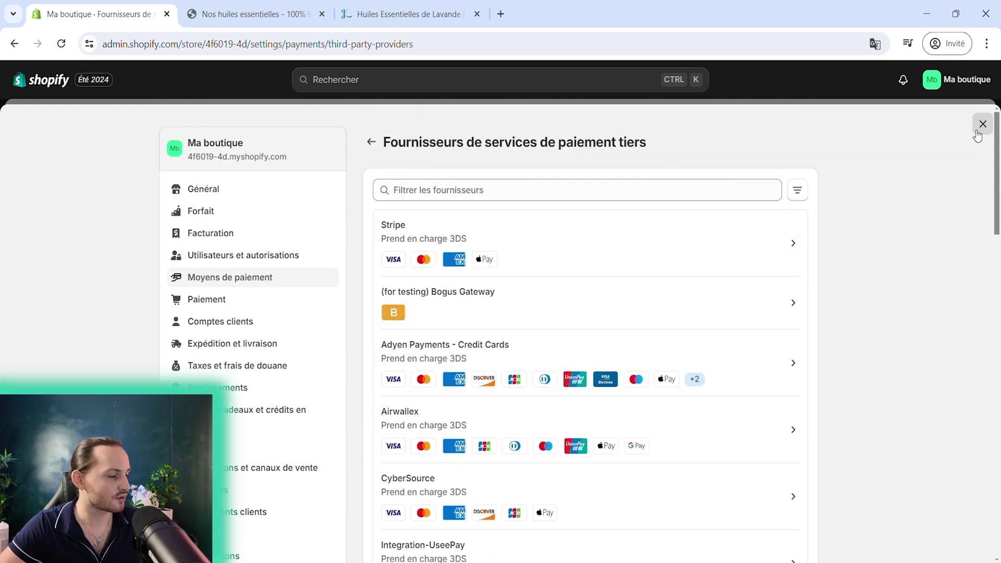
{"action": "left_click", "coordinate": [575, 381]}
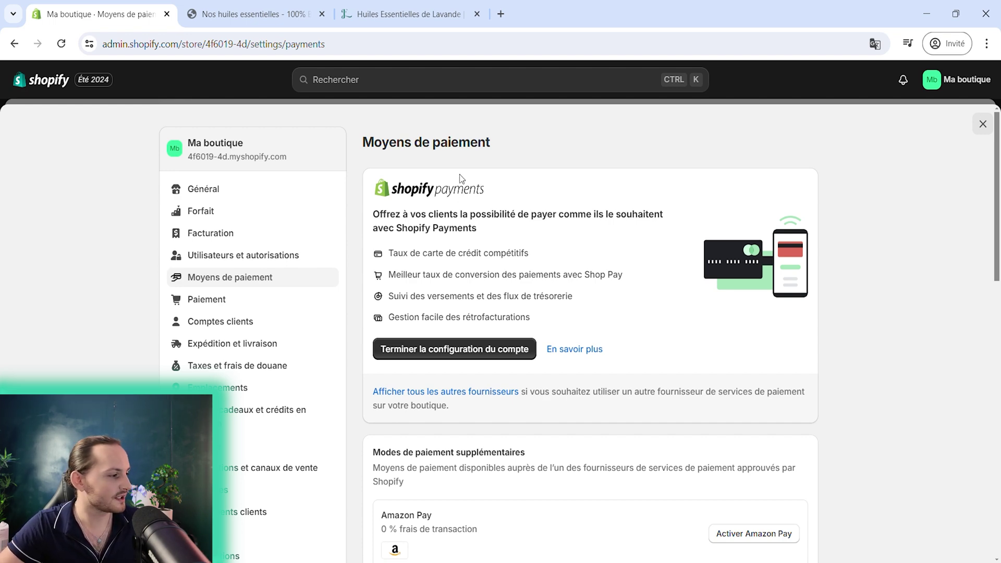
Step: Search the additional payment methods for "paypal" and return to the Moyens de paiement settings
{"action": "scroll", "coordinate": [621, 300], "scroll_direction": "down", "scroll_amount": 4}
{"action": "scroll", "coordinate": [542, 228], "scroll_direction": "up", "scroll_amount": 4}
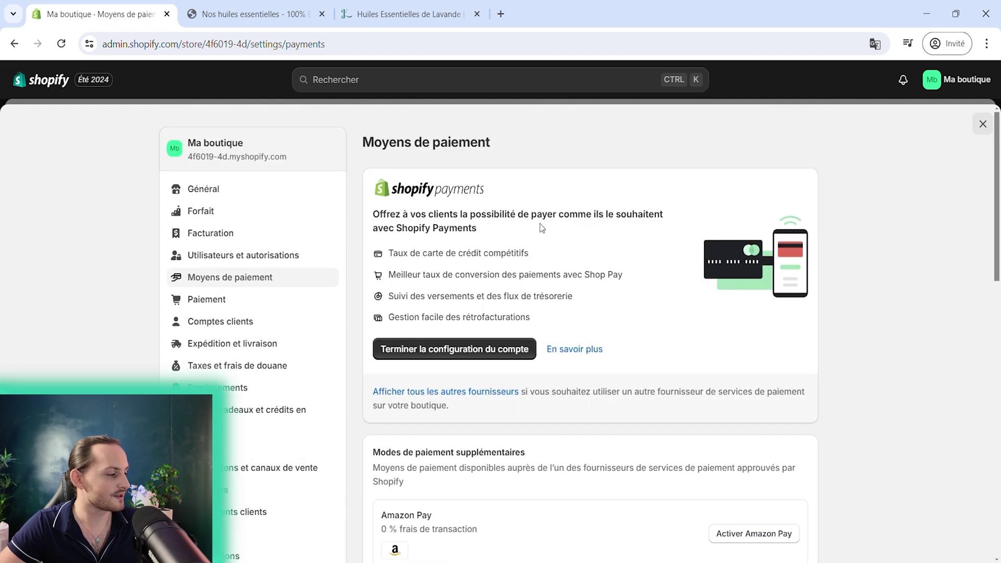
{"action": "scroll", "coordinate": [539, 229], "scroll_direction": "down", "scroll_amount": 4}
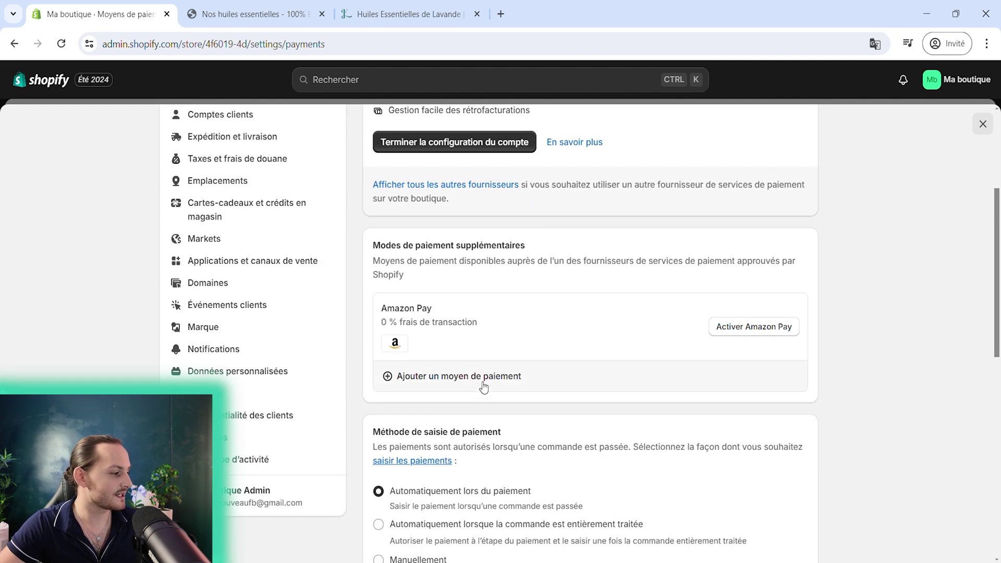
{"action": "left_click", "coordinate": [464, 385]}
{"action": "left_click", "coordinate": [528, 221]}
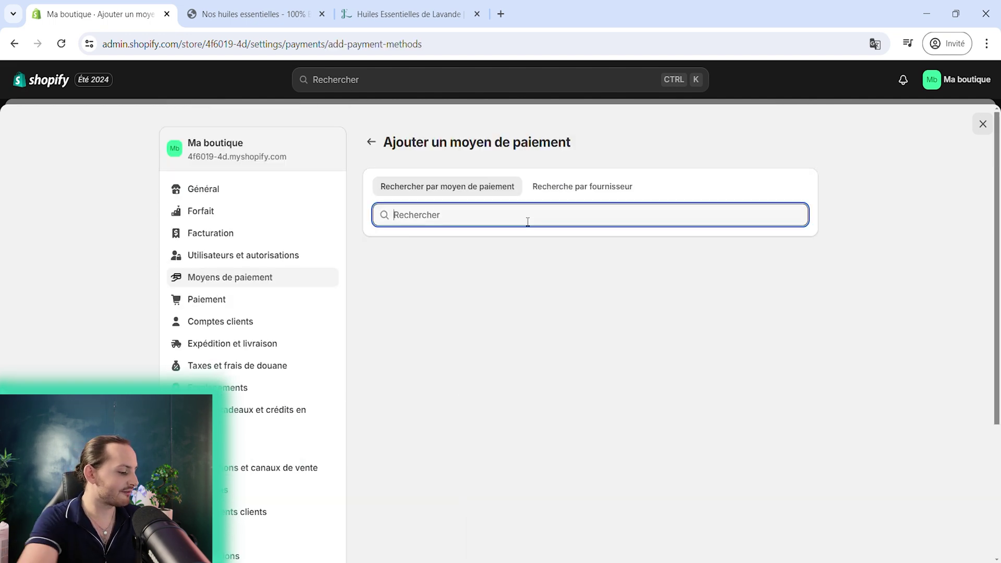
{"action": "type", "text": "payp"}
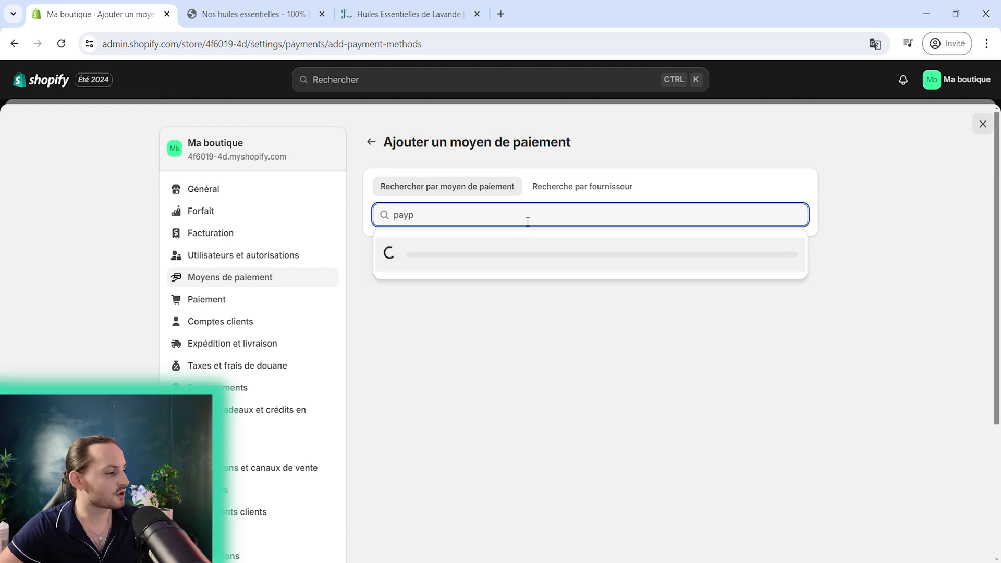
{"action": "type", "text": "a"}
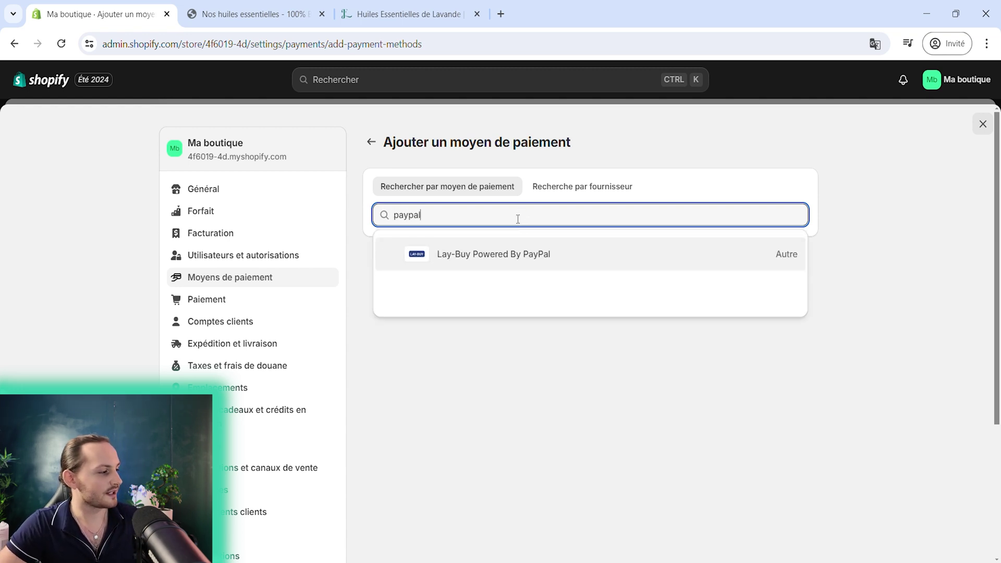
{"action": "type", "text": "l"}
{"action": "left_click", "coordinate": [371, 141]}
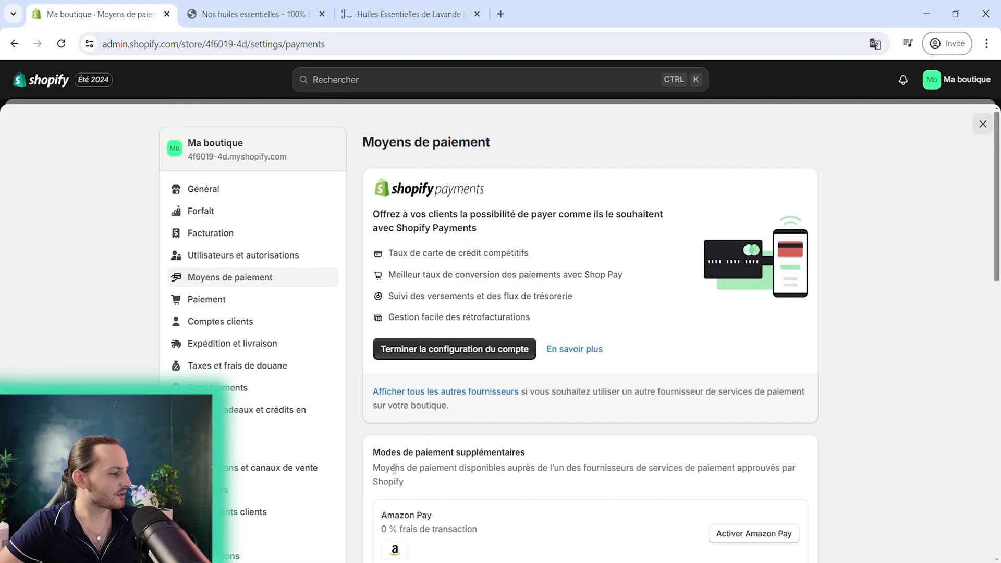
Step: Open the Expédition et livraison settings and review the available shipping and delivery options
{"action": "left_click", "coordinate": [267, 344]}
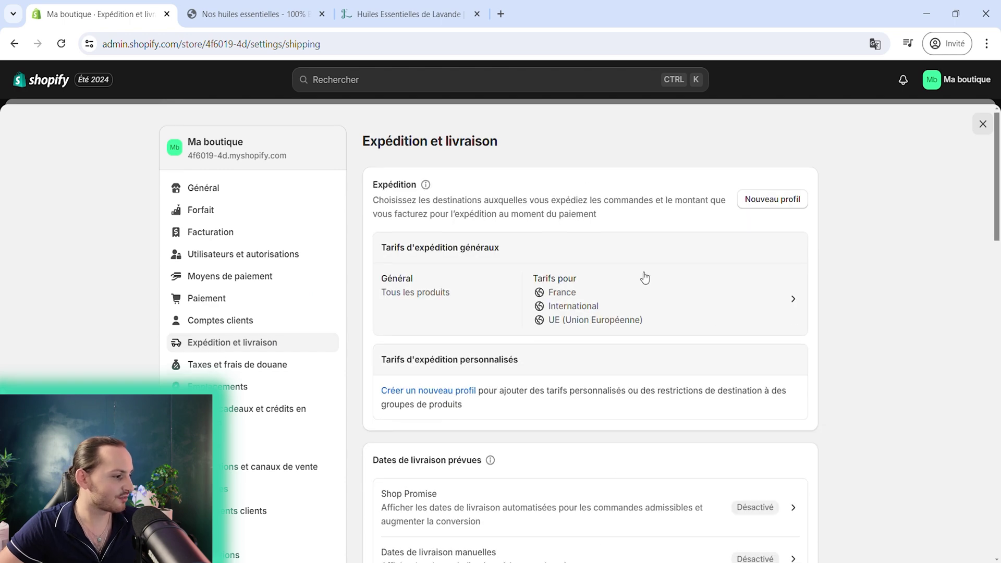
{"action": "scroll", "coordinate": [643, 277], "scroll_direction": "down", "scroll_amount": 9}
{"action": "scroll", "coordinate": [636, 284], "scroll_direction": "up", "scroll_amount": 8}
{"action": "scroll", "coordinate": [635, 298], "scroll_direction": "down", "scroll_amount": 7}
{"action": "scroll", "coordinate": [607, 344], "scroll_direction": "up", "scroll_amount": 7}
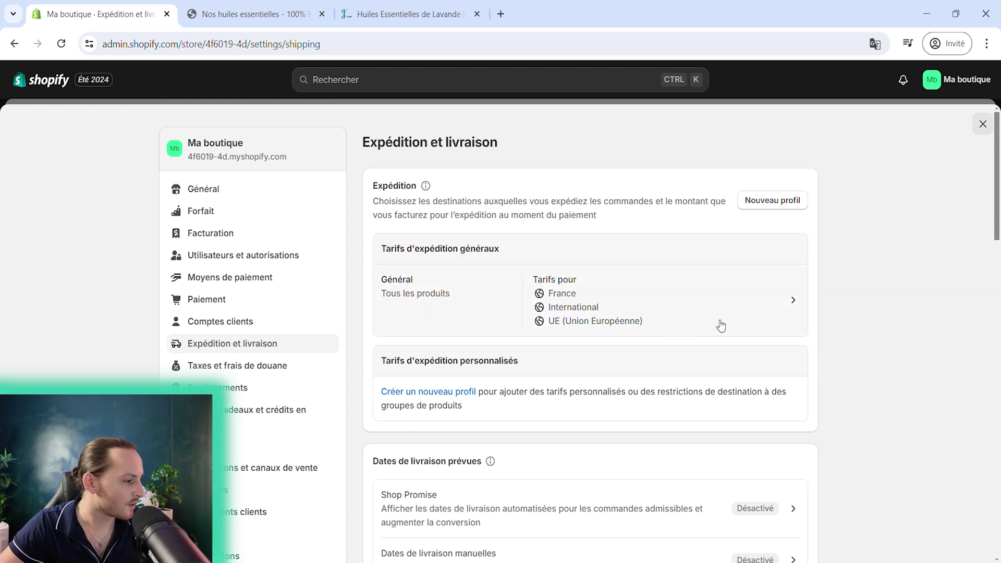
Step: Delete both Standard rates from the France zone of the general shipping profile
{"action": "left_click", "coordinate": [658, 312]}
{"action": "scroll", "coordinate": [409, 345], "scroll_direction": "down", "scroll_amount": 4}
{"action": "scroll", "coordinate": [512, 295], "scroll_direction": "up", "scroll_amount": 3}
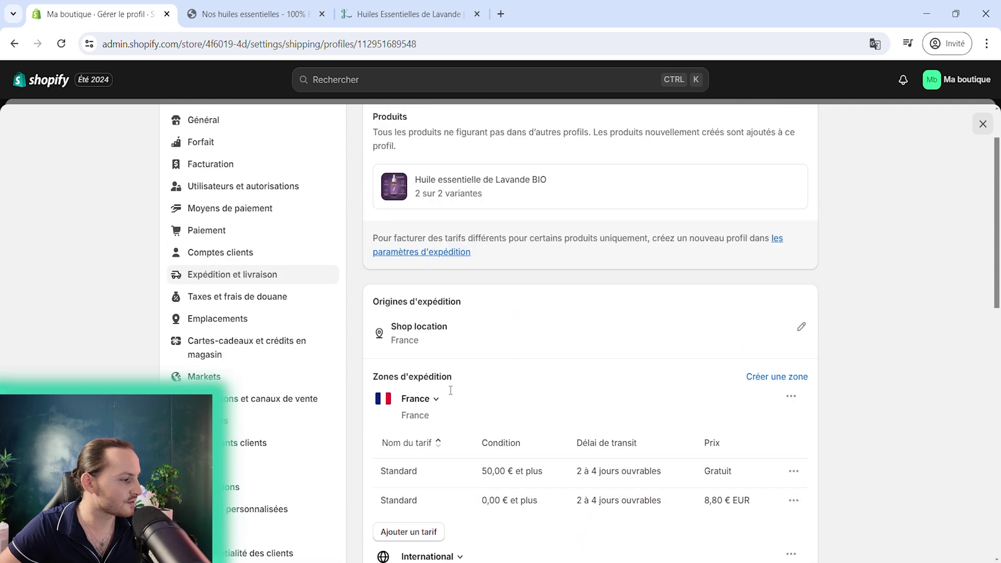
{"action": "scroll", "coordinate": [508, 375], "scroll_direction": "down", "scroll_amount": 4}
{"action": "scroll", "coordinate": [495, 339], "scroll_direction": "up", "scroll_amount": 1}
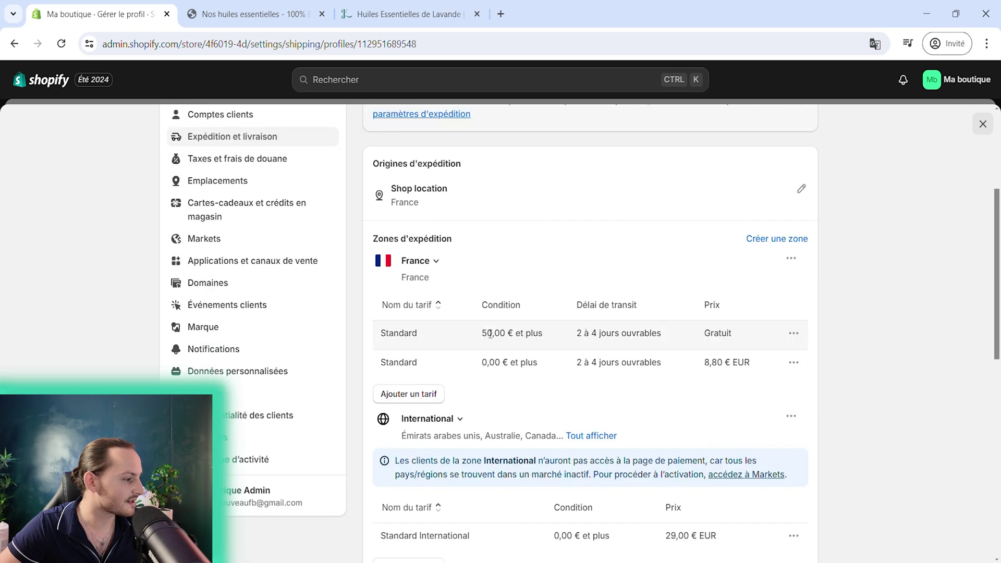
{"action": "left_click", "coordinate": [793, 336]}
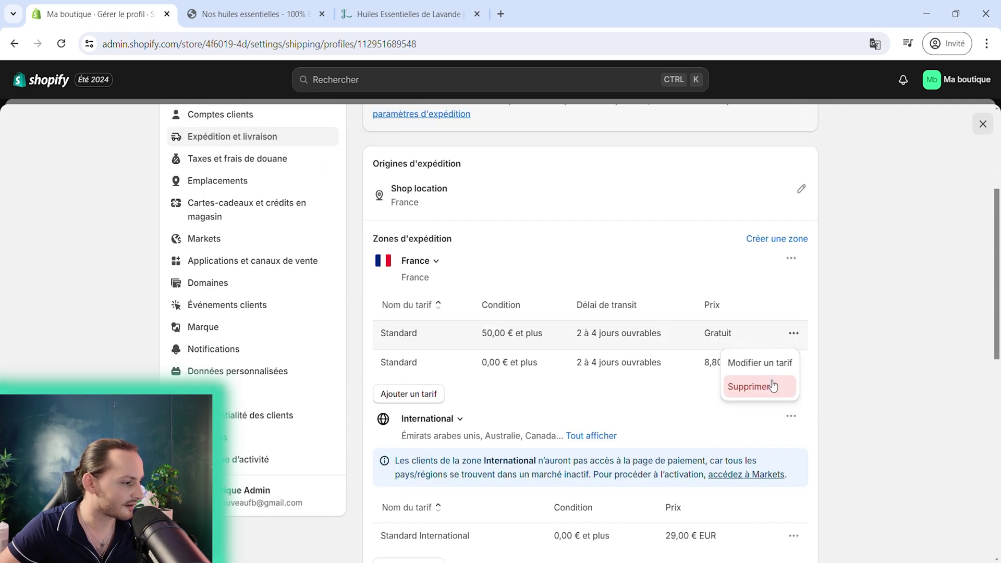
{"action": "left_click", "coordinate": [771, 384]}
{"action": "left_click", "coordinate": [793, 332]}
{"action": "left_click", "coordinate": [771, 382]}
Step: Add a custom flat rate named "Livraison Standard" priced at 3,90 € to the France shipping zone
{"action": "left_click", "coordinate": [412, 330]}
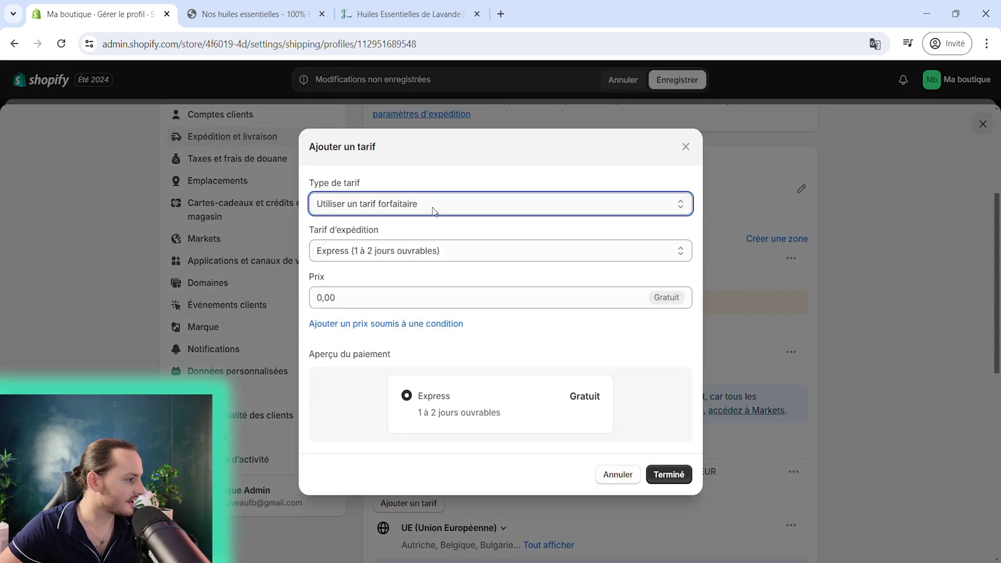
{"action": "left_click", "coordinate": [426, 254]}
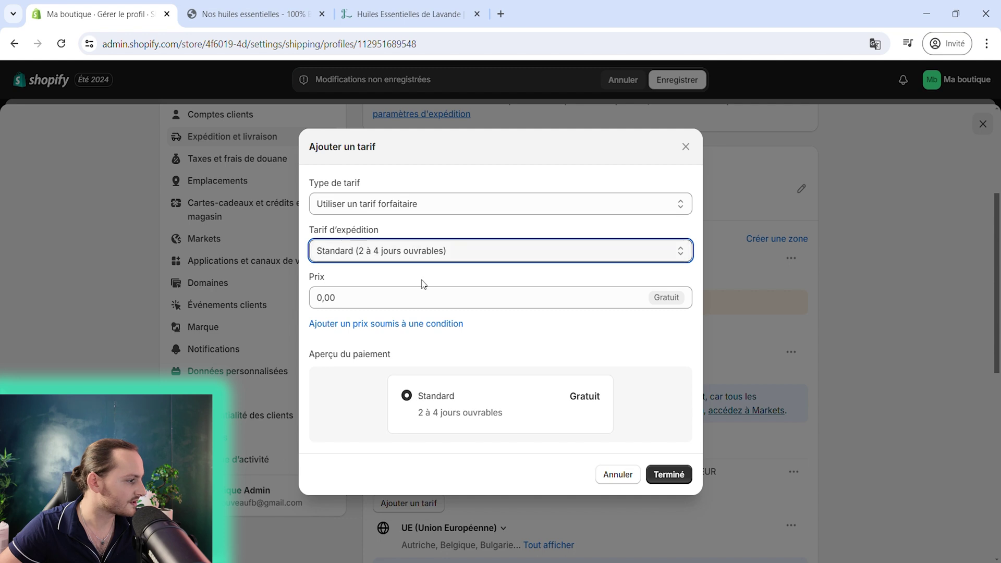
{"action": "left_click", "coordinate": [423, 267]}
{"action": "left_click", "coordinate": [412, 260]}
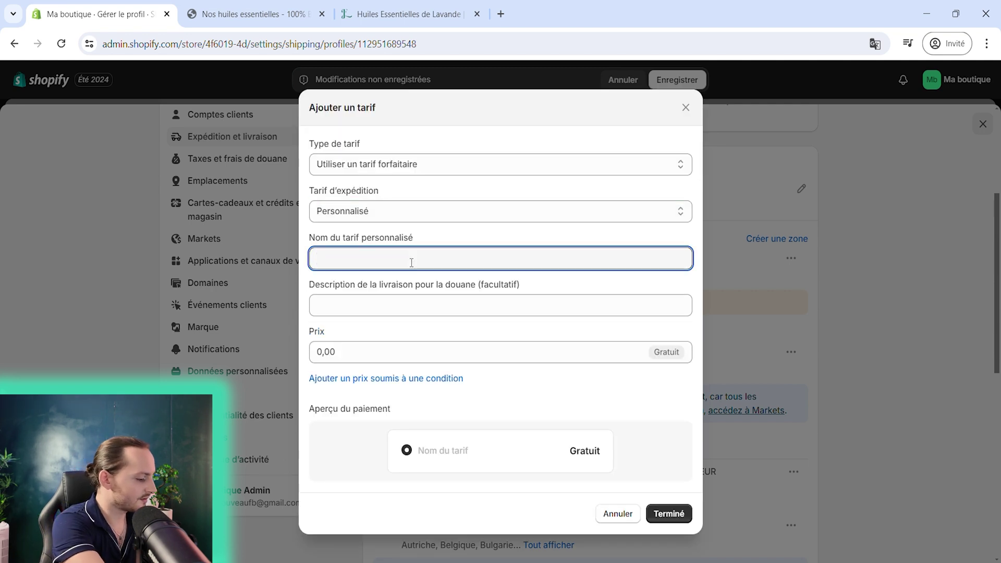
{"action": "key", "text": "Tab"}
{"action": "key", "text": "Tab"}
{"action": "type", "text": "2"}
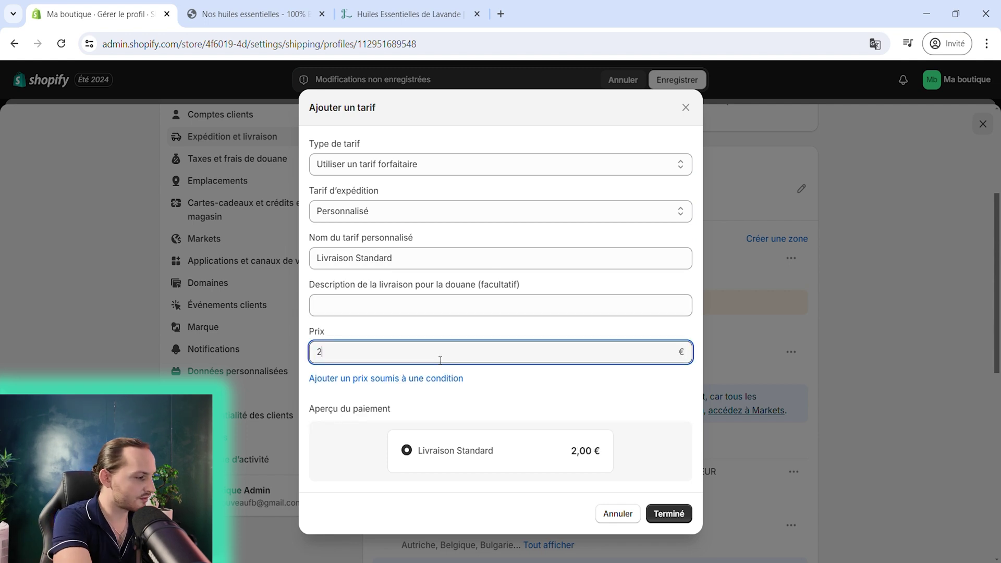
{"action": "key", "text": "BackSpace"}
{"action": "type", "text": "3?"}
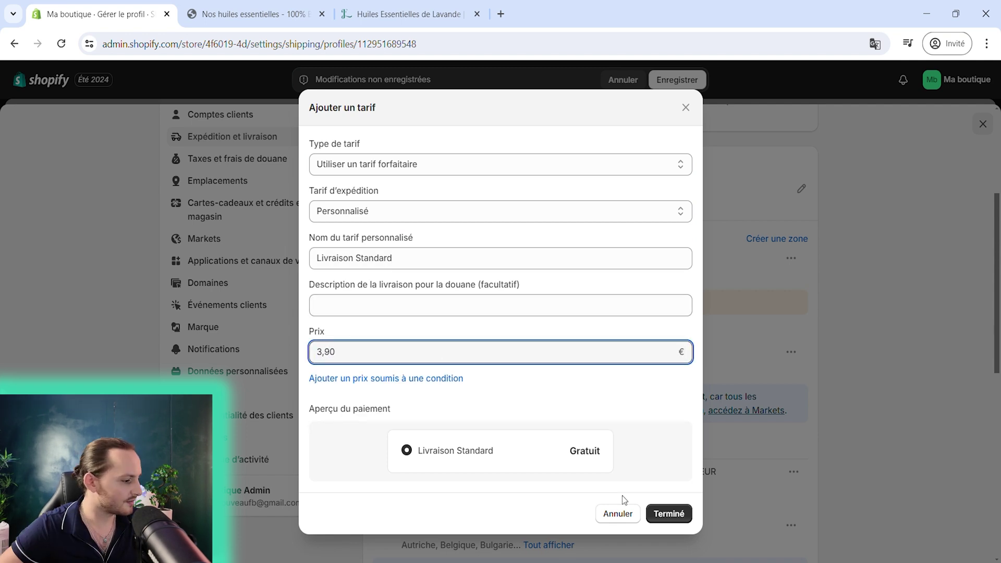
{"action": "left_click", "coordinate": [665, 513]}
Step: Edit the Livraison Standard rate to apply by order price, from 0,00 € to 49,99 €
{"action": "left_click", "coordinate": [792, 337]}
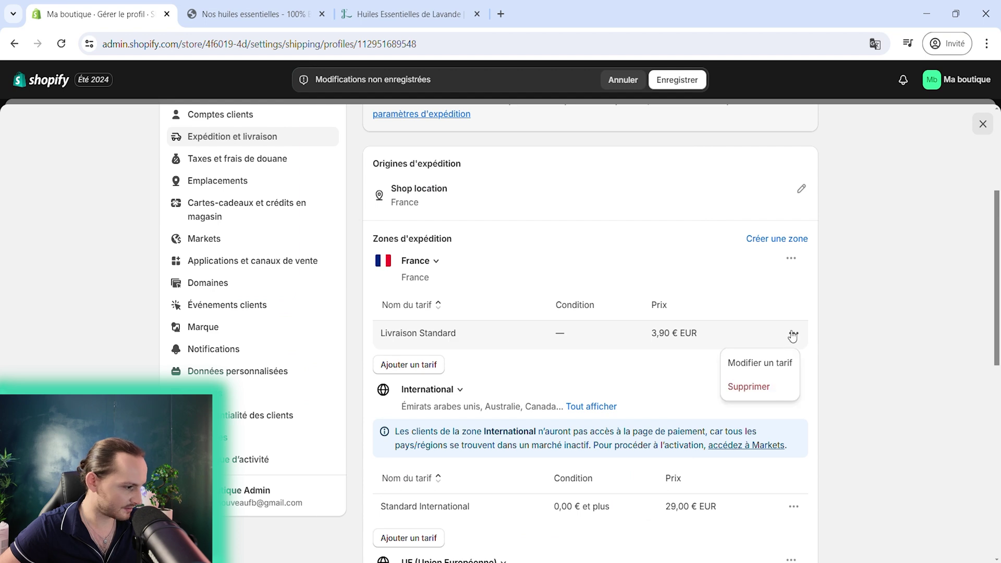
{"action": "left_click", "coordinate": [751, 361]}
{"action": "left_click", "coordinate": [395, 356]}
{"action": "left_click", "coordinate": [400, 347]}
{"action": "left_click", "coordinate": [385, 393]}
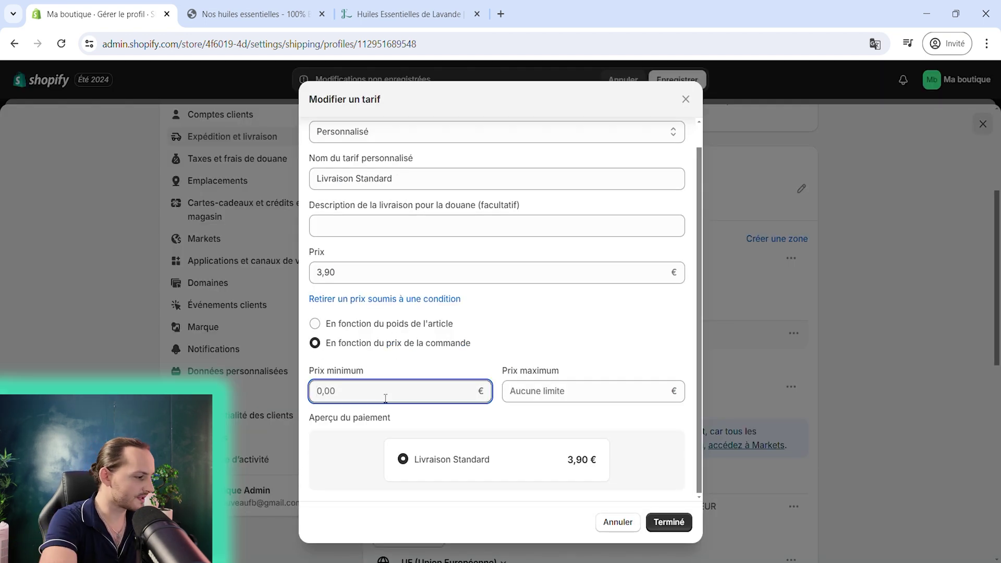
{"action": "left_click", "coordinate": [548, 402]}
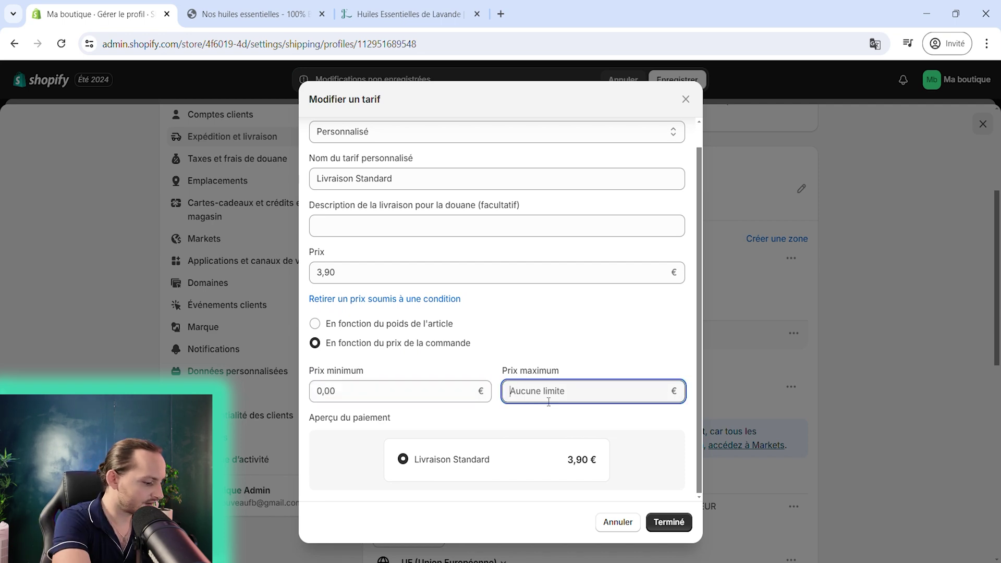
{"action": "key", "text": "Return"}
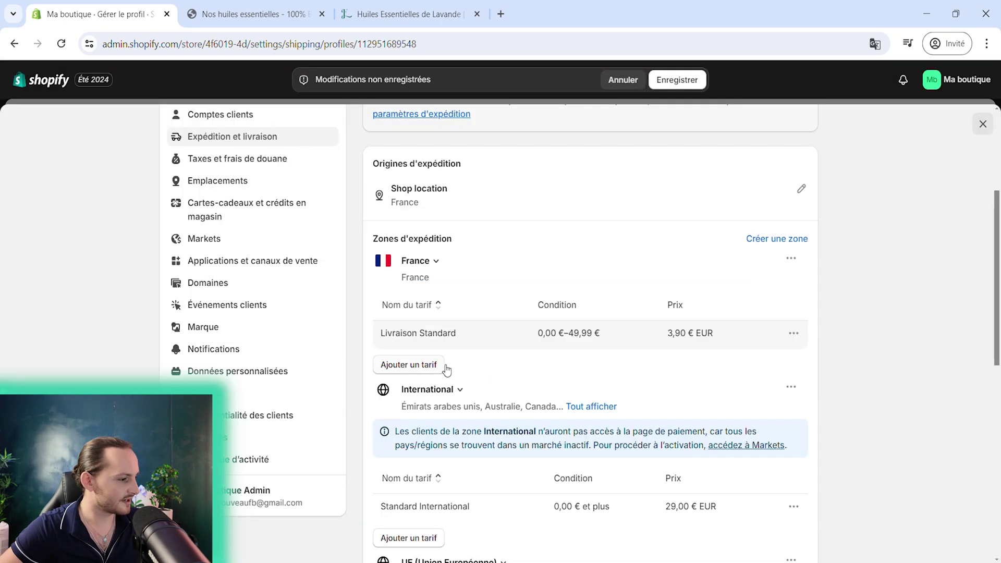
Step: Add a free custom rate named "Livraison gratuite" to the France zone for orders with a minimum price of 50,00 €
{"action": "left_click", "coordinate": [427, 366]}
{"action": "left_click", "coordinate": [409, 279]}
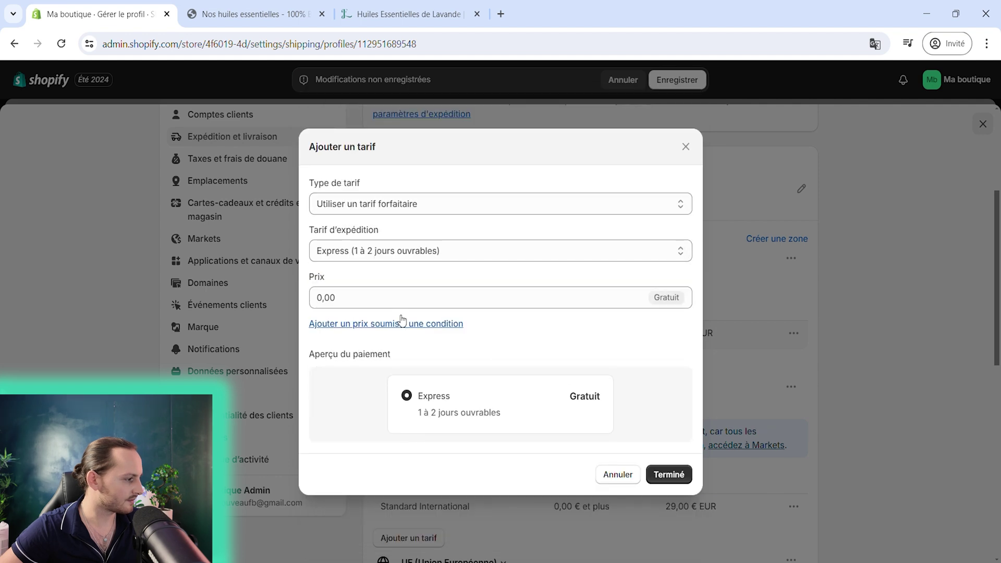
{"action": "left_click", "coordinate": [402, 324]}
{"action": "left_click", "coordinate": [399, 215]}
{"action": "left_click", "coordinate": [409, 263]}
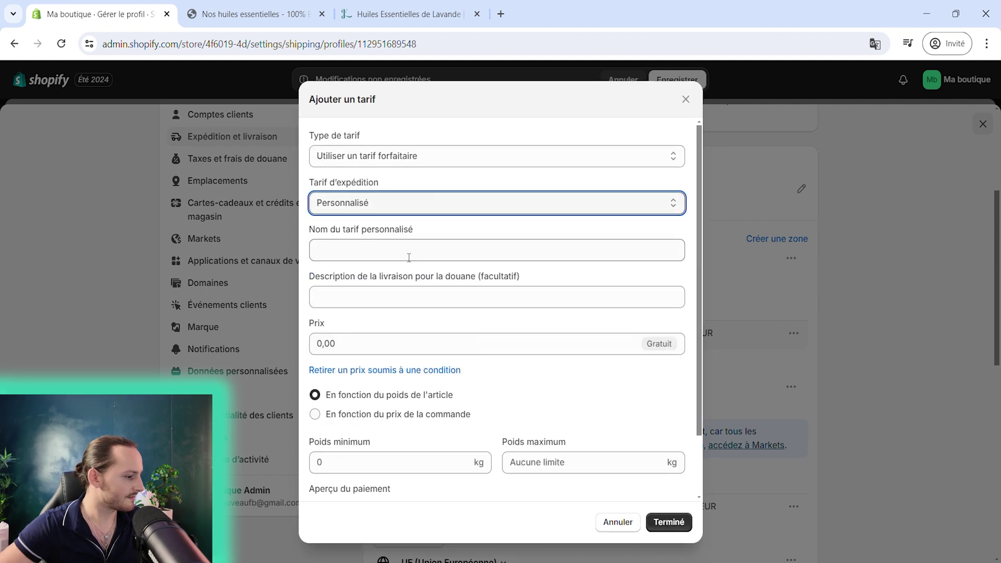
{"action": "left_click", "coordinate": [391, 251]}
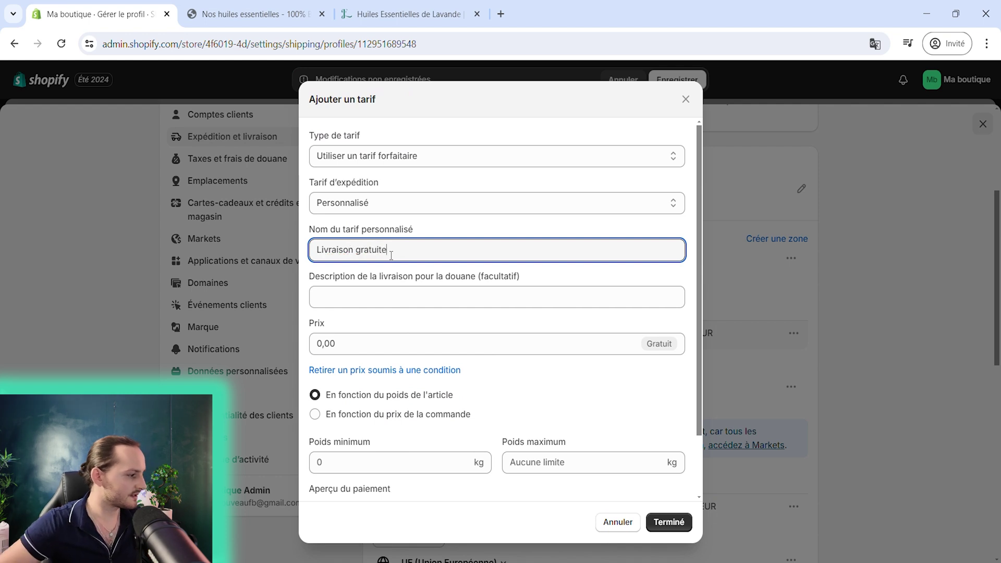
{"action": "scroll", "coordinate": [378, 339], "scroll_direction": "down", "scroll_amount": 2}
{"action": "left_click", "coordinate": [378, 345]}
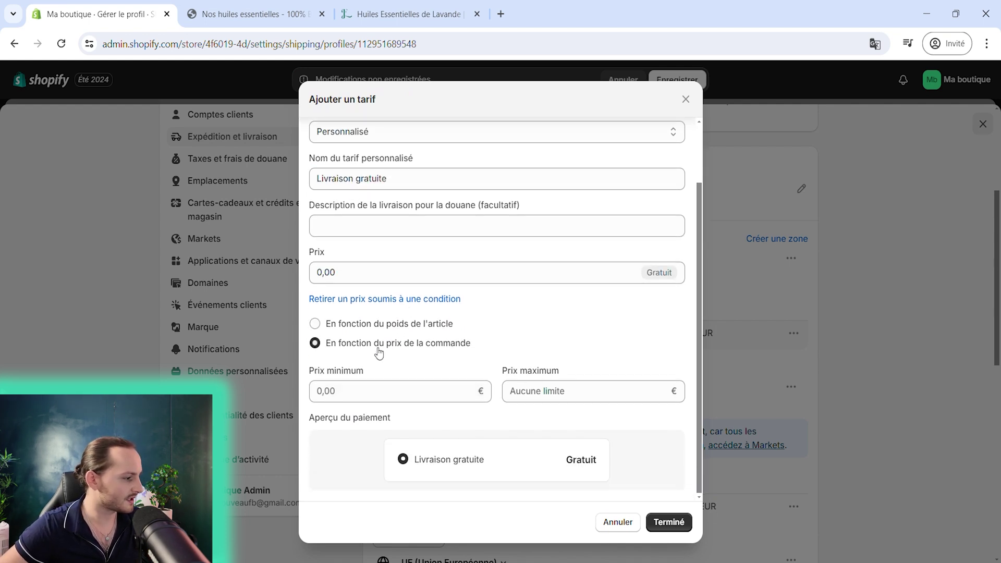
{"action": "left_click", "coordinate": [383, 398]}
{"action": "type", "text": "50"}
{"action": "left_click", "coordinate": [598, 355]}
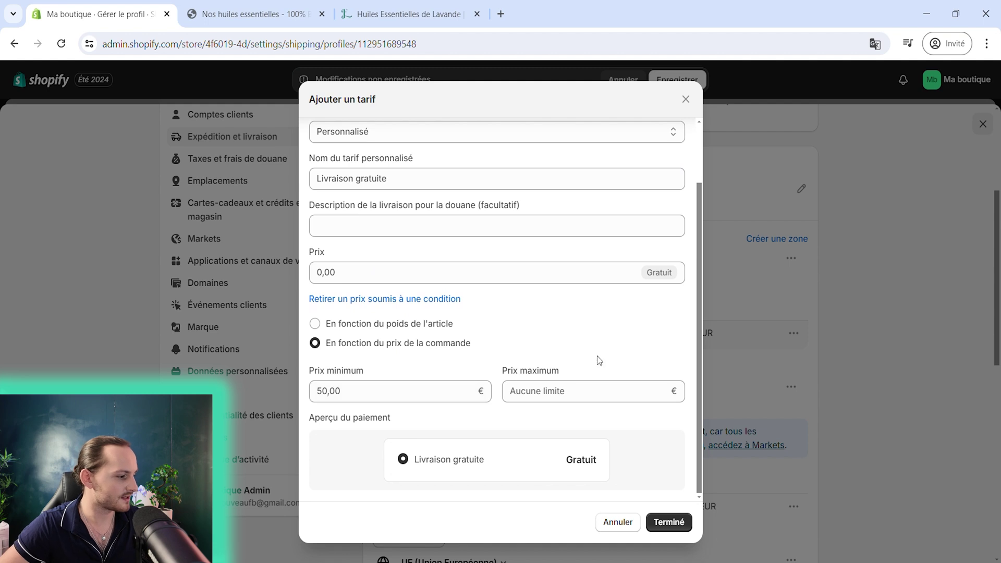
{"action": "left_click", "coordinate": [669, 522]}
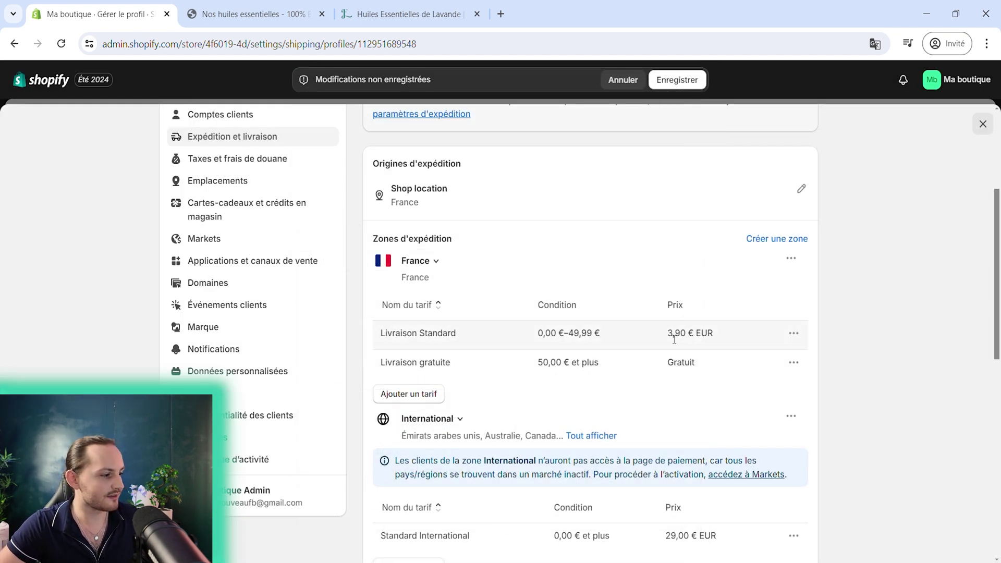
Step: Review the rates of the France, International and UE zones and save the general shipping profile
{"action": "left_click", "coordinate": [594, 337]}
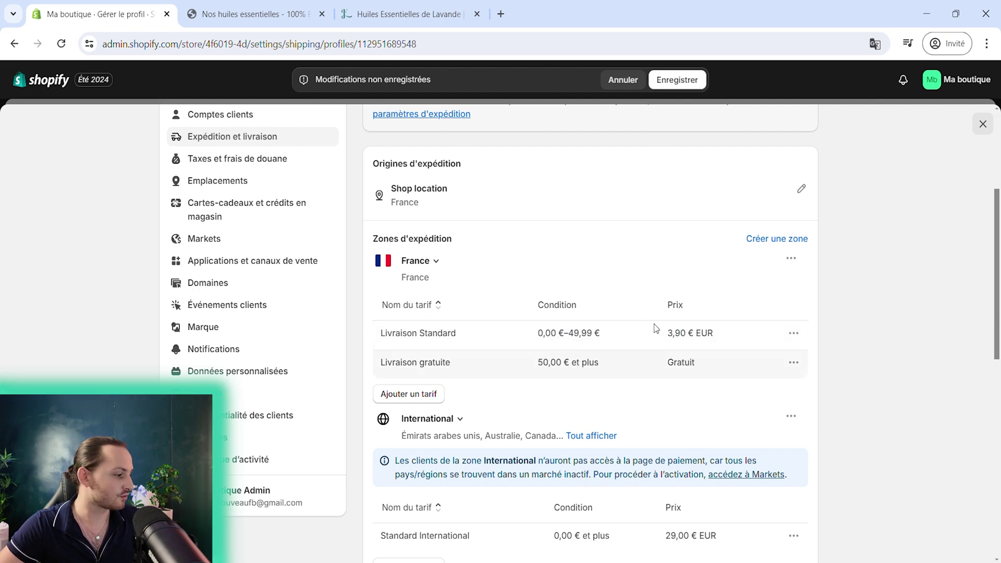
{"action": "scroll", "coordinate": [637, 297], "scroll_direction": "down", "scroll_amount": 4}
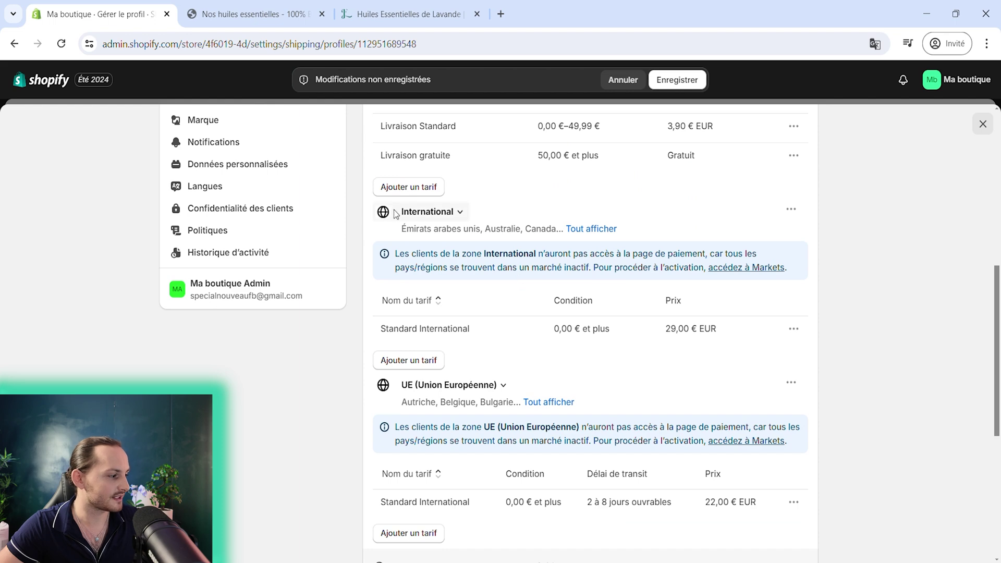
{"action": "scroll", "coordinate": [563, 396], "scroll_direction": "down", "scroll_amount": 5}
{"action": "scroll", "coordinate": [553, 365], "scroll_direction": "up", "scroll_amount": 13}
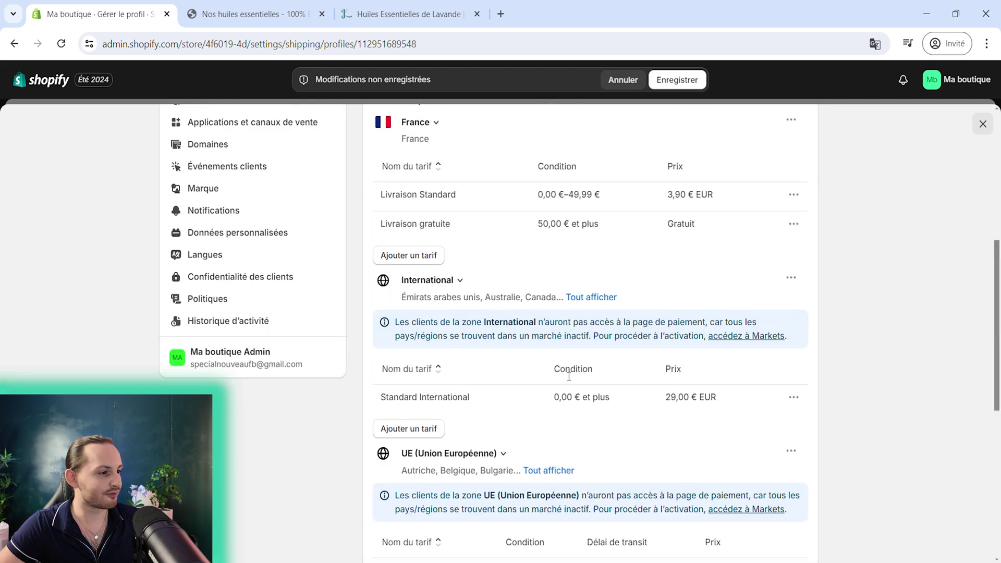
{"action": "scroll", "coordinate": [547, 336], "scroll_direction": "down", "scroll_amount": 12}
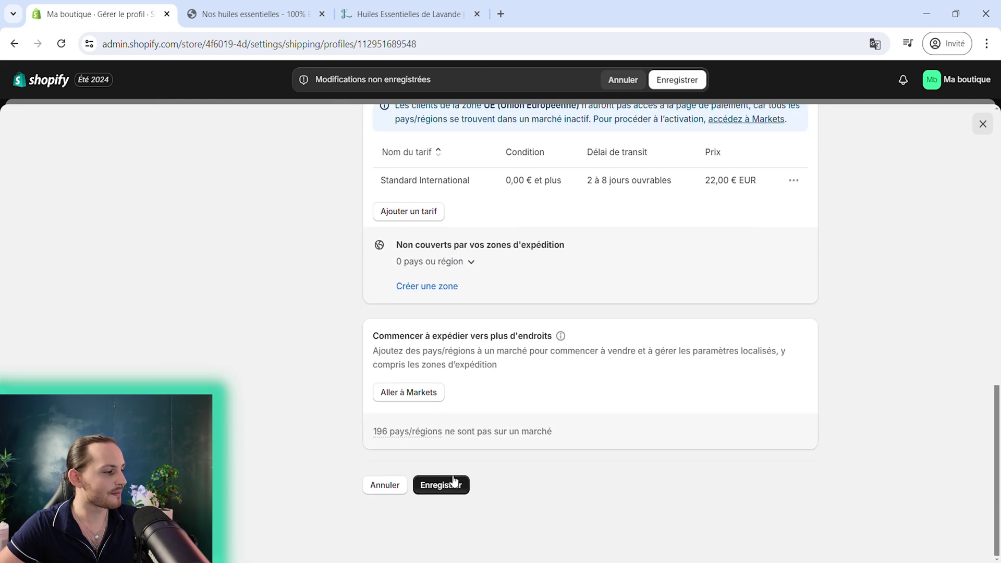
{"action": "left_click", "coordinate": [452, 485]}
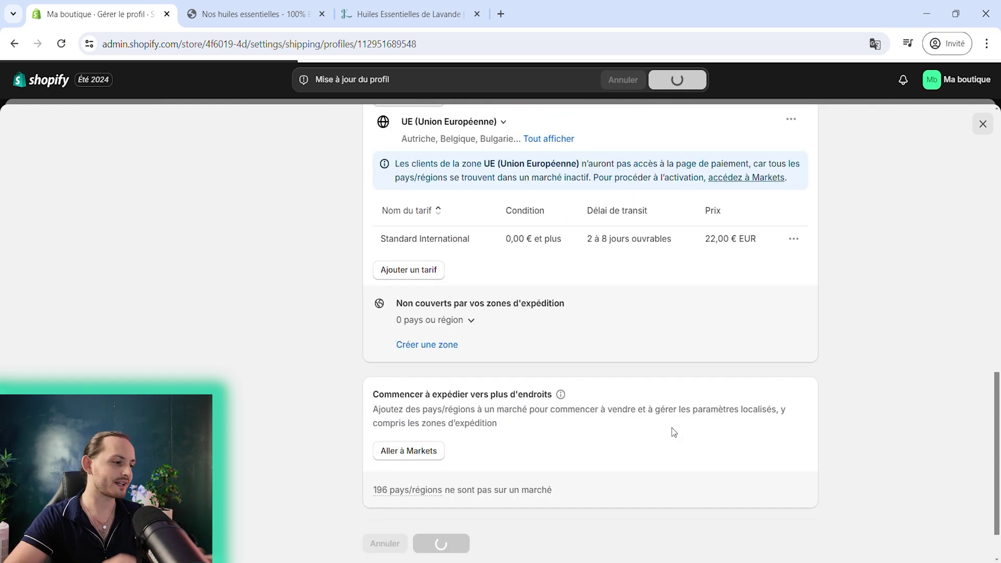
{"action": "scroll", "coordinate": [673, 427], "scroll_direction": "up", "scroll_amount": 10}
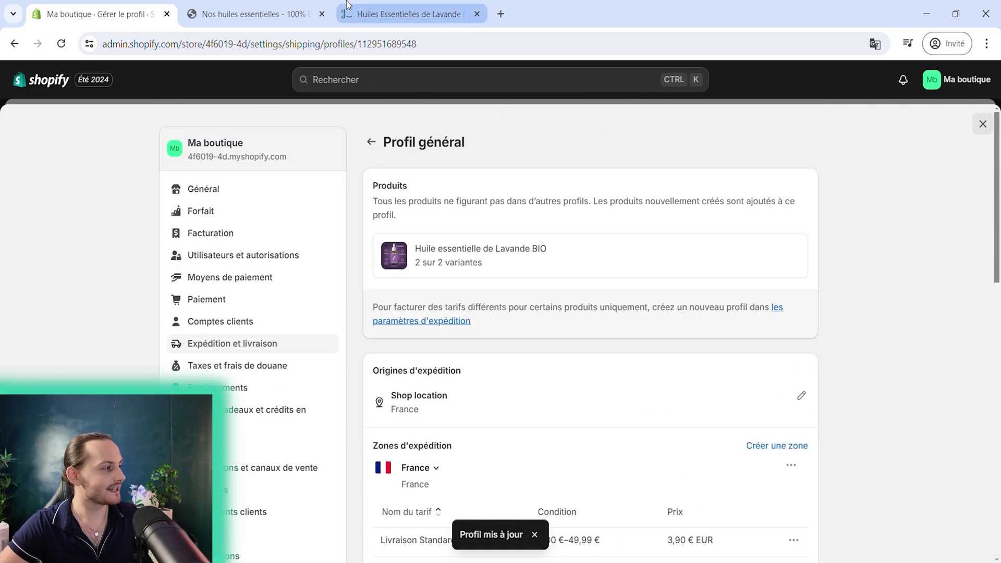
Step: Reload the storefront, view its home page, and return to the general shipping profile to look over its rates
{"action": "left_click", "coordinate": [256, 14]}
{"action": "left_click", "coordinate": [61, 44]}
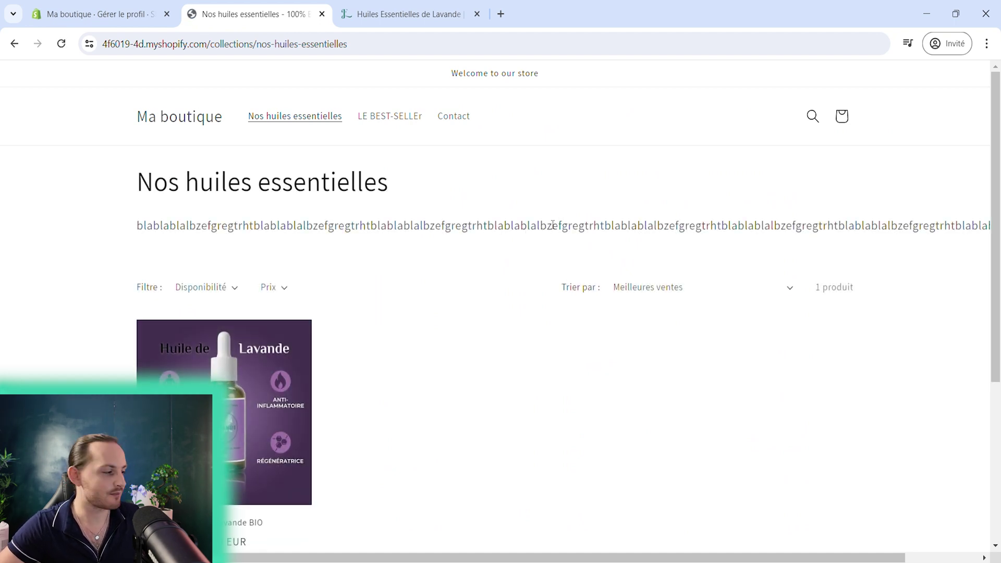
{"action": "left_click", "coordinate": [189, 125]}
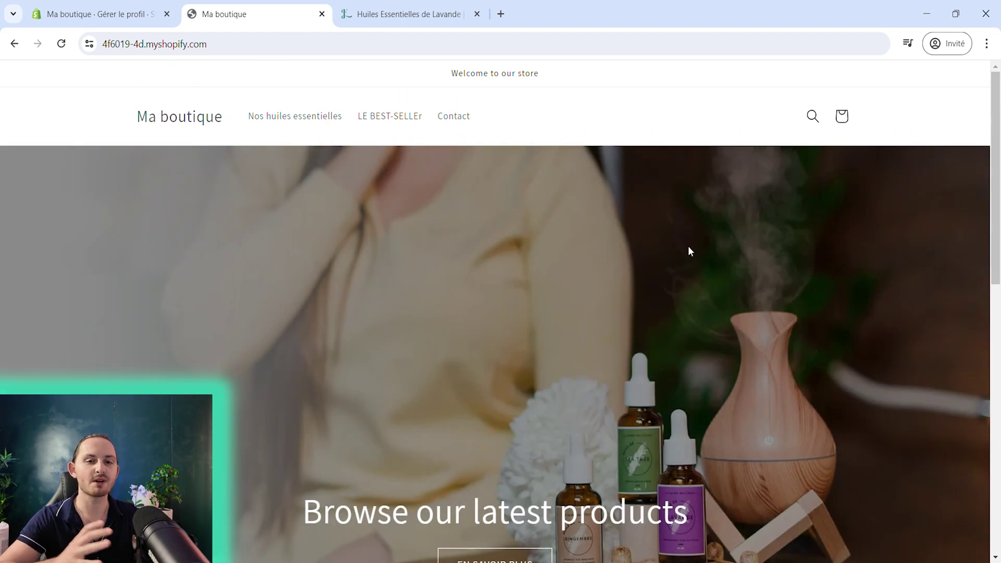
{"action": "left_click", "coordinate": [99, 14]}
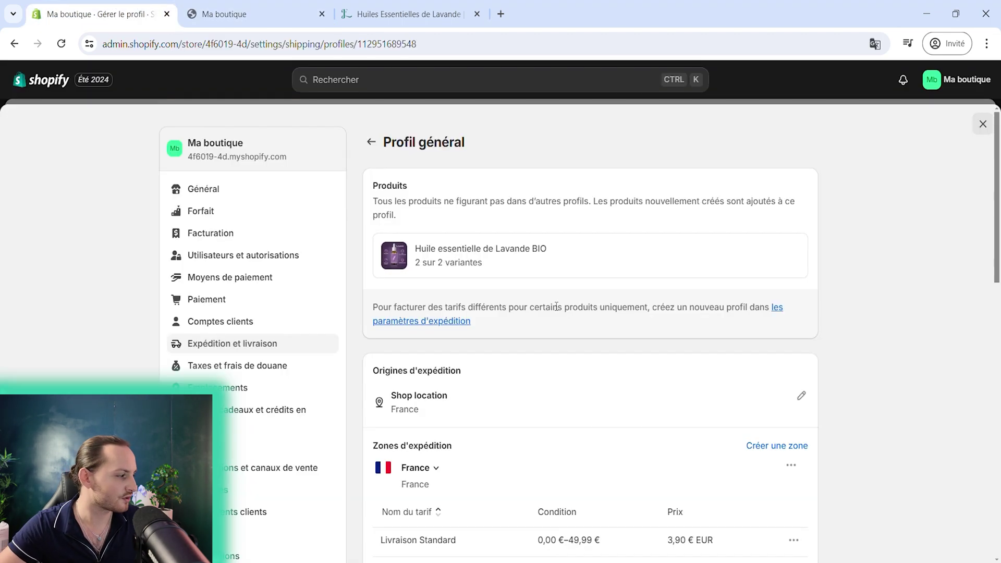
{"action": "scroll", "coordinate": [621, 351], "scroll_direction": "down", "scroll_amount": 8}
{"action": "scroll", "coordinate": [625, 352], "scroll_direction": "up", "scroll_amount": 5}
{"action": "scroll", "coordinate": [625, 352], "scroll_direction": "up", "scroll_amount": 4}
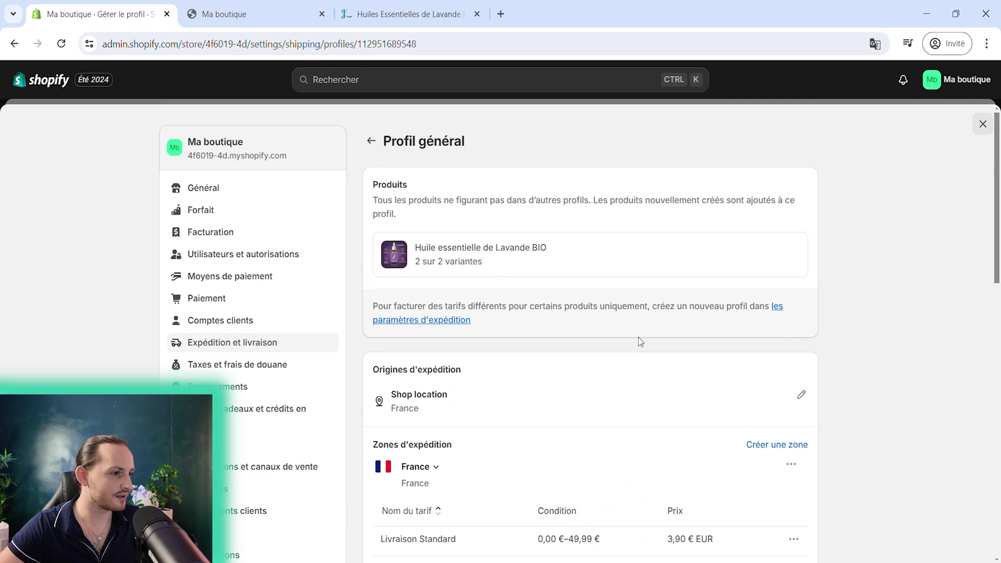
{"action": "scroll", "coordinate": [623, 353], "scroll_direction": "down", "scroll_amount": 10}
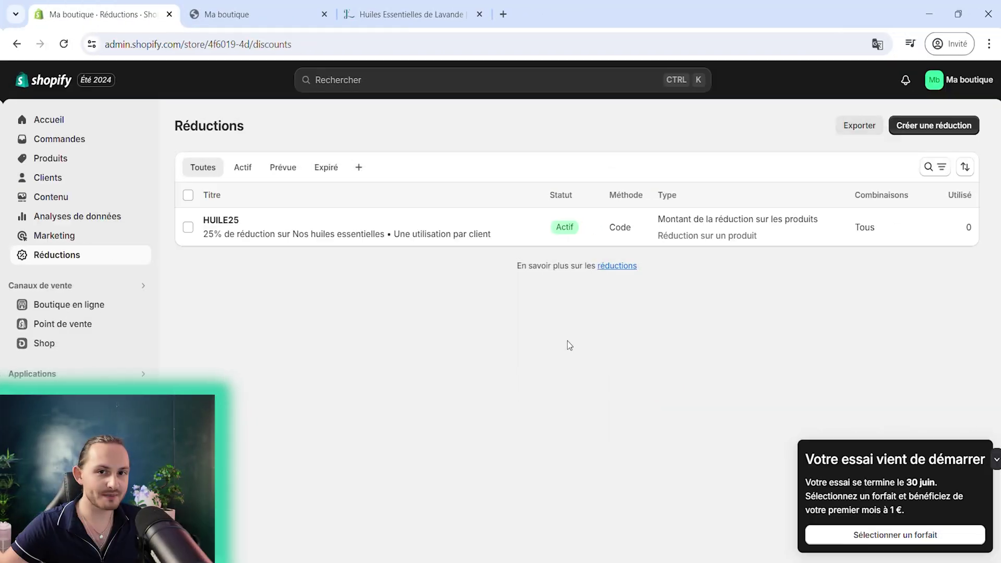
Step: Open the online store's themes and start customizing the Dawn theme
{"action": "left_click", "coordinate": [104, 305]}
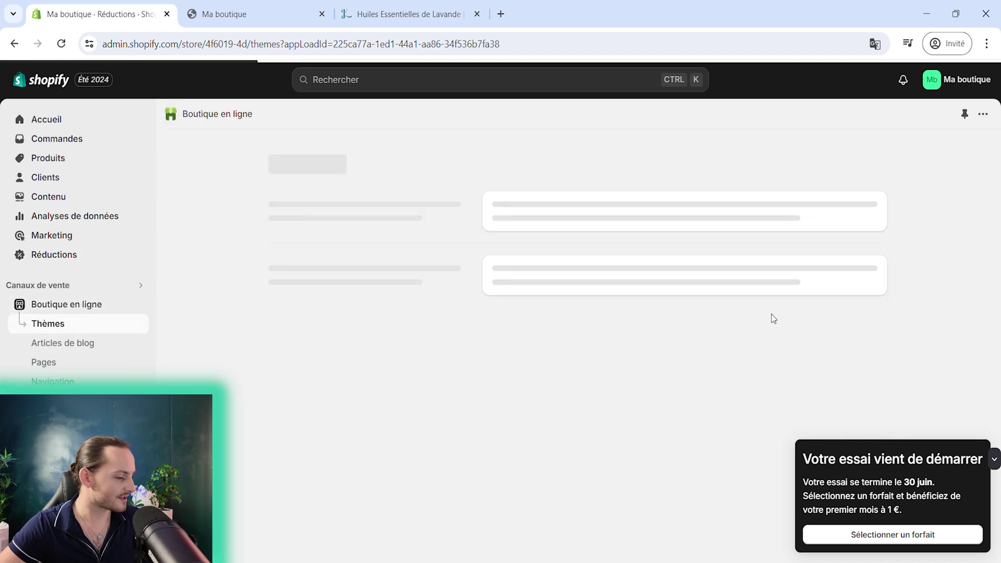
{"action": "scroll", "coordinate": [771, 314], "scroll_direction": "down", "scroll_amount": 3}
{"action": "left_click", "coordinate": [846, 333]}
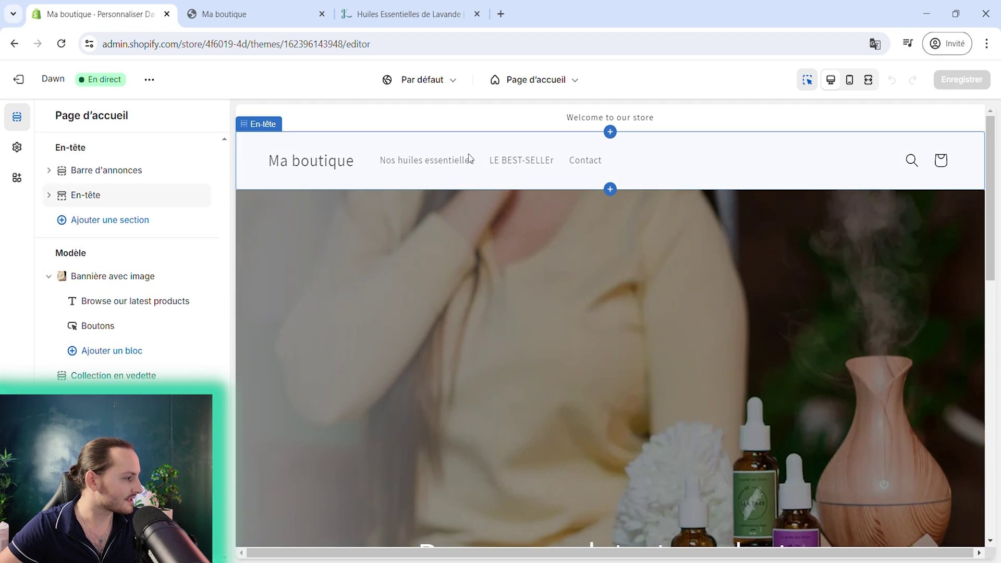
Step: Try Menu pied de page as the header section's menu and switch it back to Menu principal
{"action": "left_click", "coordinate": [468, 155]}
{"action": "left_click", "coordinate": [131, 344]}
{"action": "left_click", "coordinate": [139, 367]}
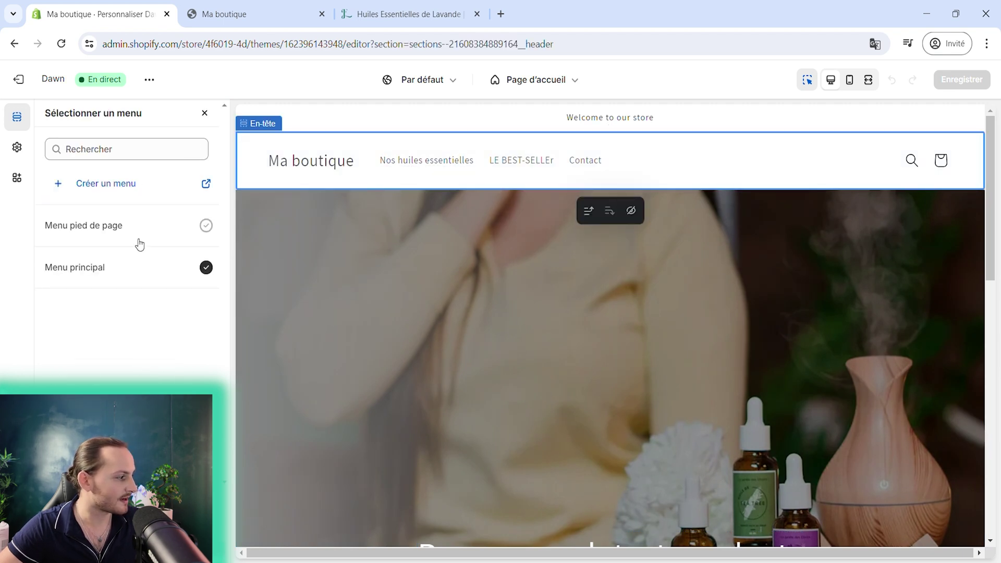
{"action": "left_click", "coordinate": [134, 237]}
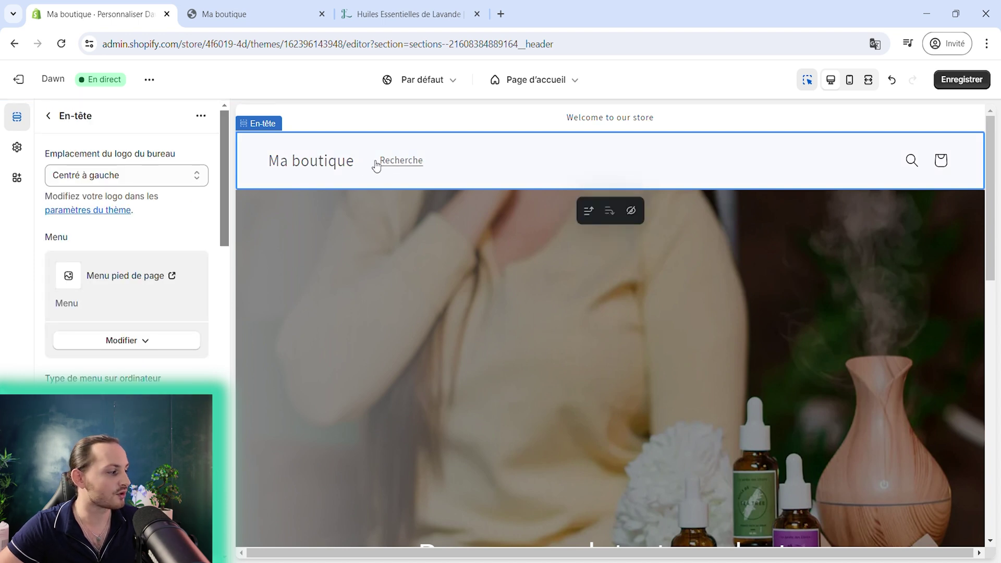
{"action": "left_click", "coordinate": [126, 340]}
{"action": "left_click", "coordinate": [141, 368]}
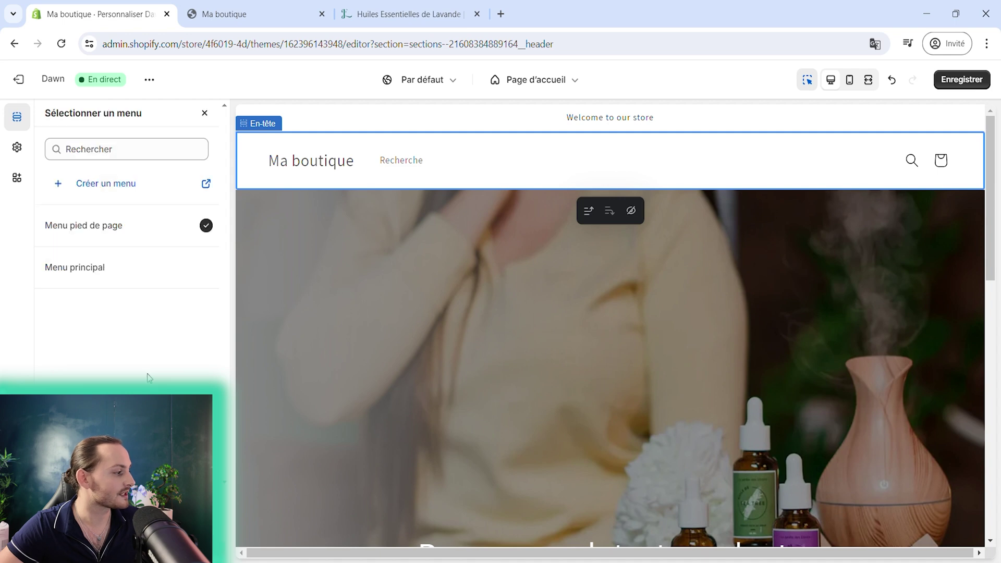
{"action": "left_click", "coordinate": [128, 277]}
Step: Add a Produit en vedette section to the home page template below the featured collection
{"action": "scroll", "coordinate": [161, 360], "scroll_direction": "down", "scroll_amount": 6}
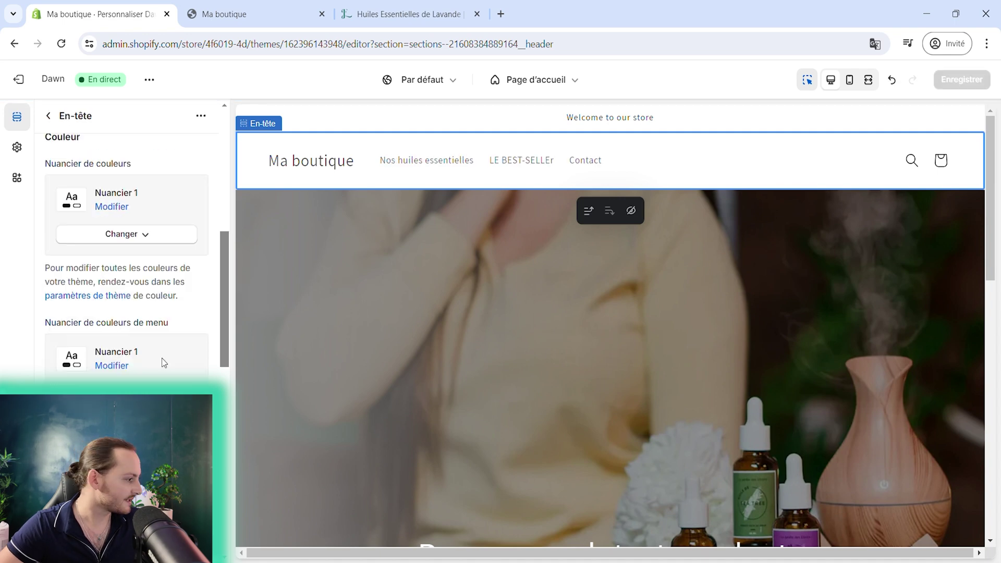
{"action": "scroll", "coordinate": [162, 360], "scroll_direction": "up", "scroll_amount": 10}
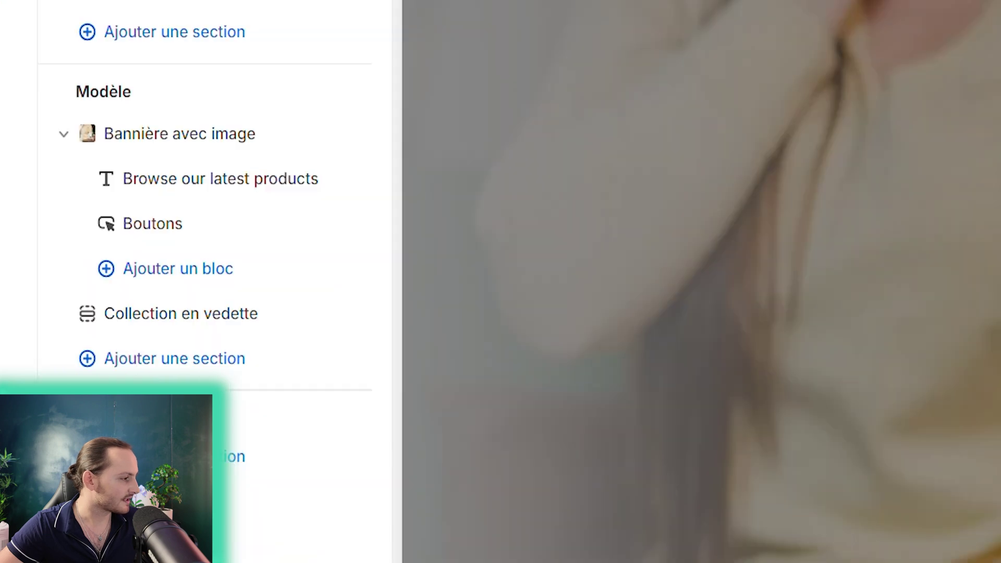
{"action": "scroll", "coordinate": [854, 120], "scroll_direction": "down", "scroll_amount": 5}
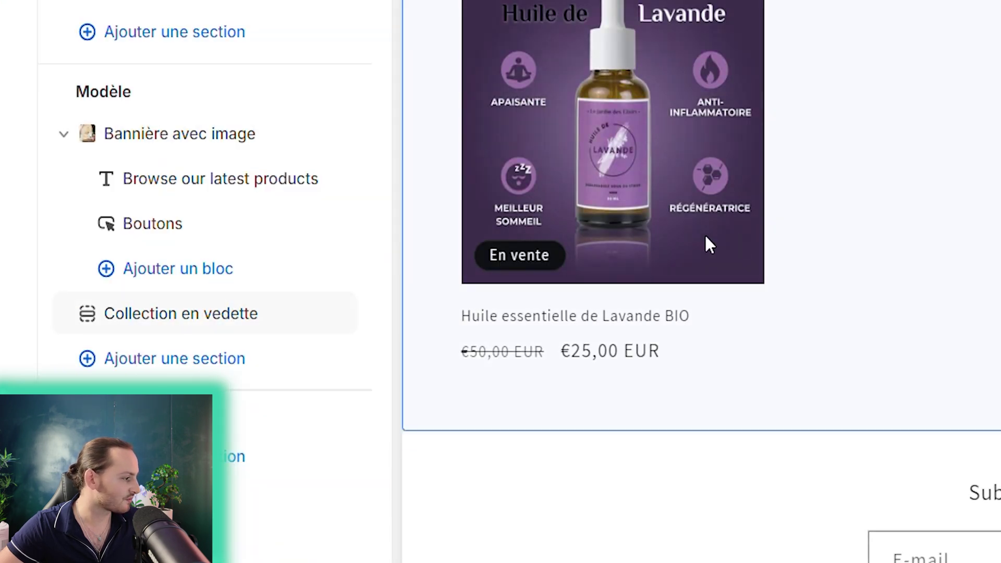
{"action": "left_click", "coordinate": [200, 362]}
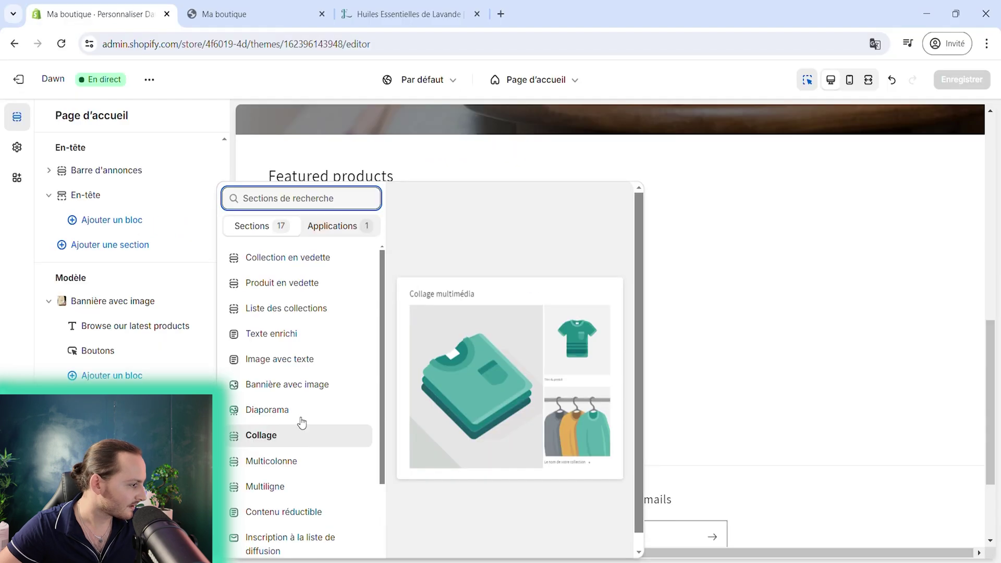
{"action": "left_click", "coordinate": [316, 284]}
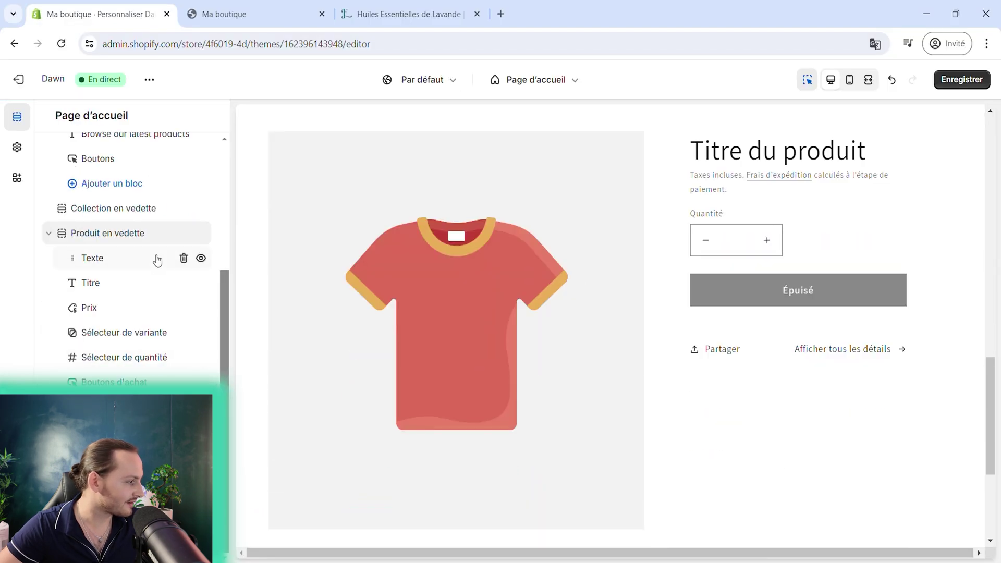
Step: Assign the Huile essentielle de Lavande BIO product to the Produit en vedette section
{"action": "left_click", "coordinate": [128, 233]}
{"action": "left_click", "coordinate": [157, 176]}
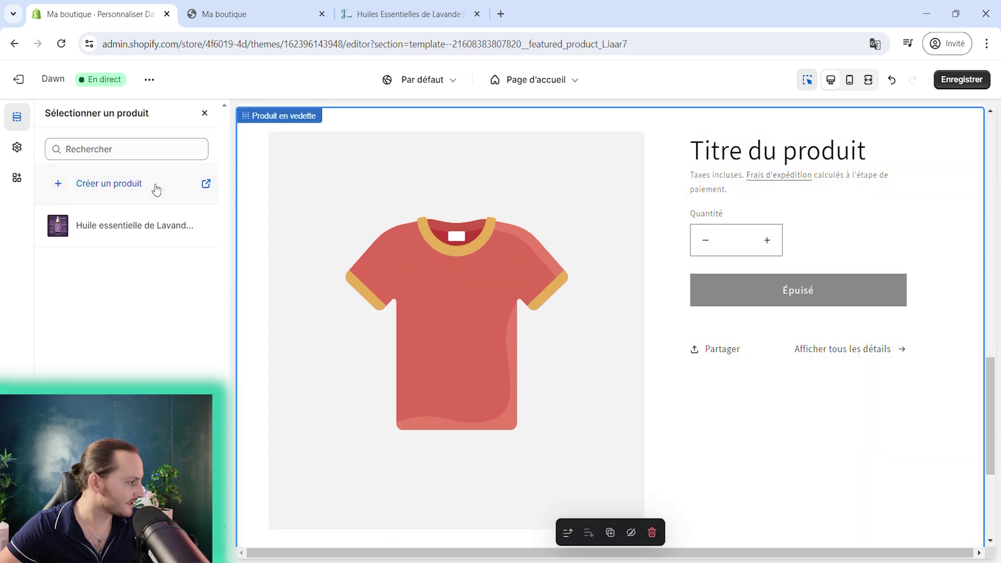
{"action": "left_click", "coordinate": [135, 222]}
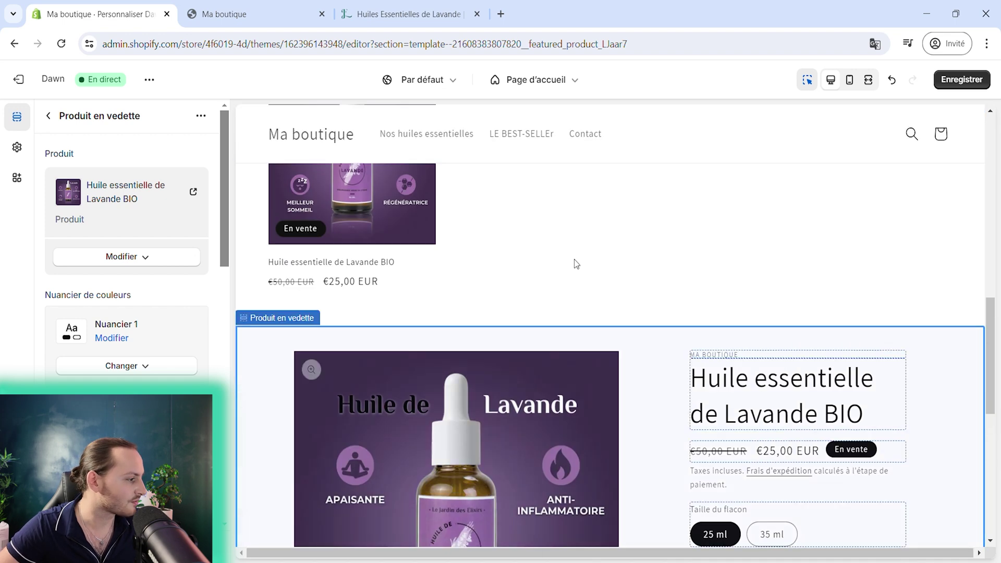
Step: Assign the Nos huiles essentielles collection to the home page's existing Collection en vedette section
{"action": "left_click", "coordinate": [688, 356]}
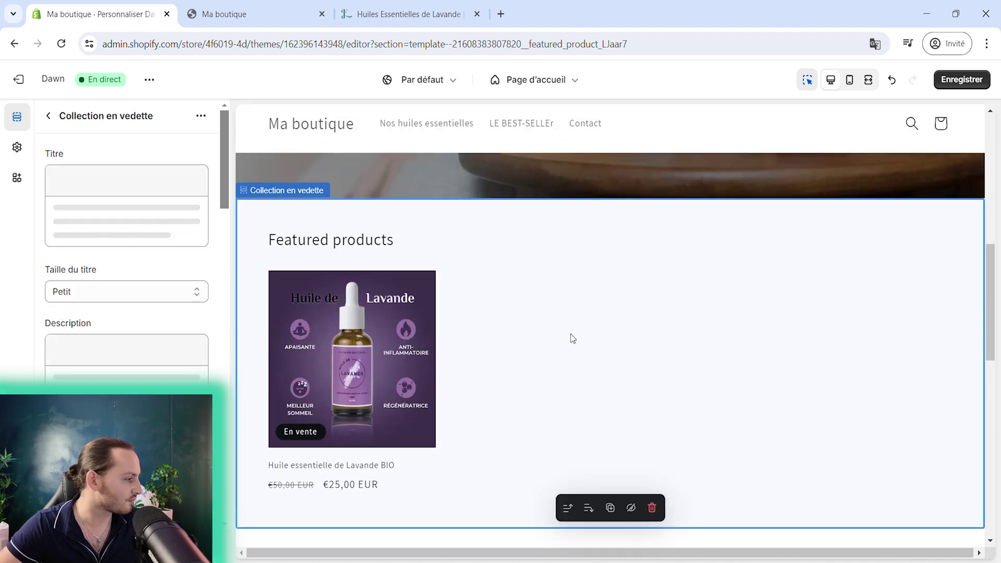
{"action": "scroll", "coordinate": [122, 251], "scroll_direction": "down", "scroll_amount": 5}
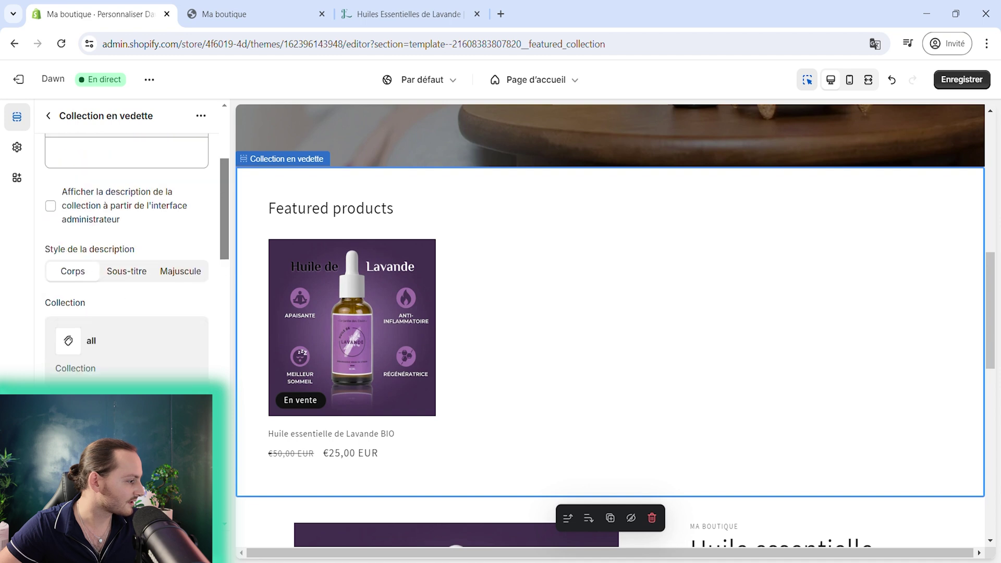
{"action": "left_click", "coordinate": [123, 229]}
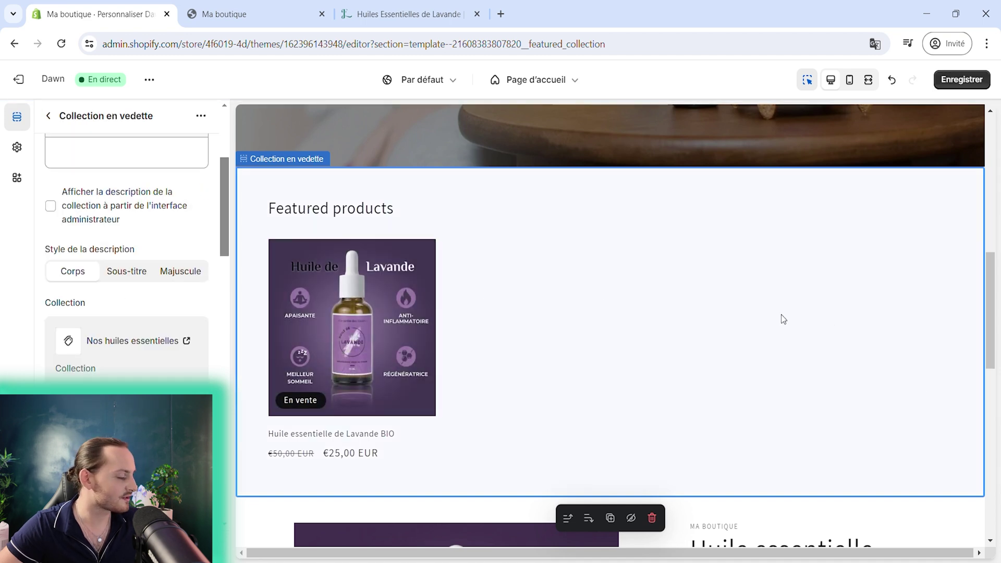
Step: Change the Collection en vedette section's title to Les best-seller and save the theme
{"action": "scroll", "coordinate": [101, 286], "scroll_direction": "up", "scroll_amount": 5}
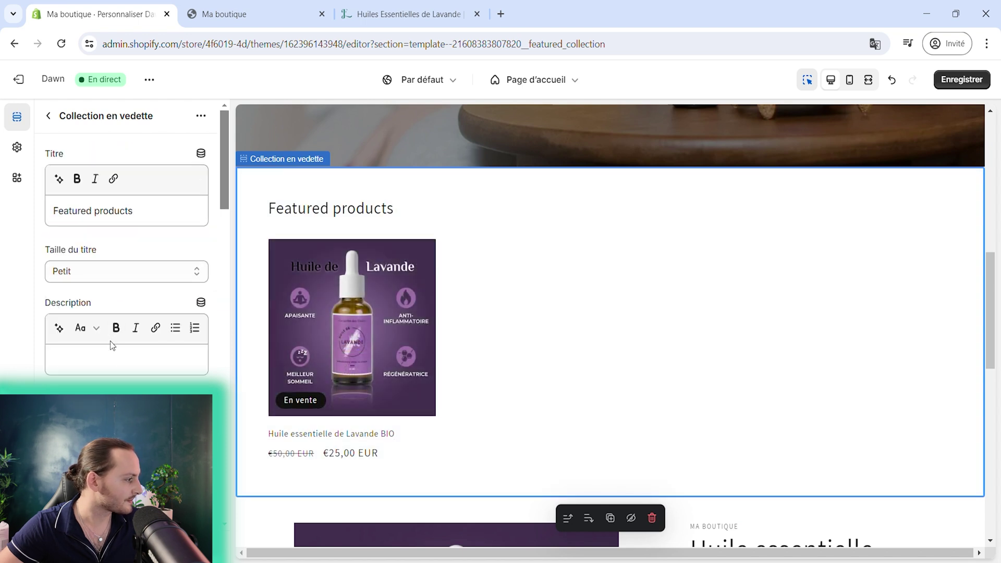
{"action": "left_click", "coordinate": [102, 209]}
{"action": "key", "text": "ctrl+a"}
{"action": "type", "text": "Les best-seller"}
{"action": "key", "text": "ctrl+s"}
{"action": "left_click", "coordinate": [48, 115]}
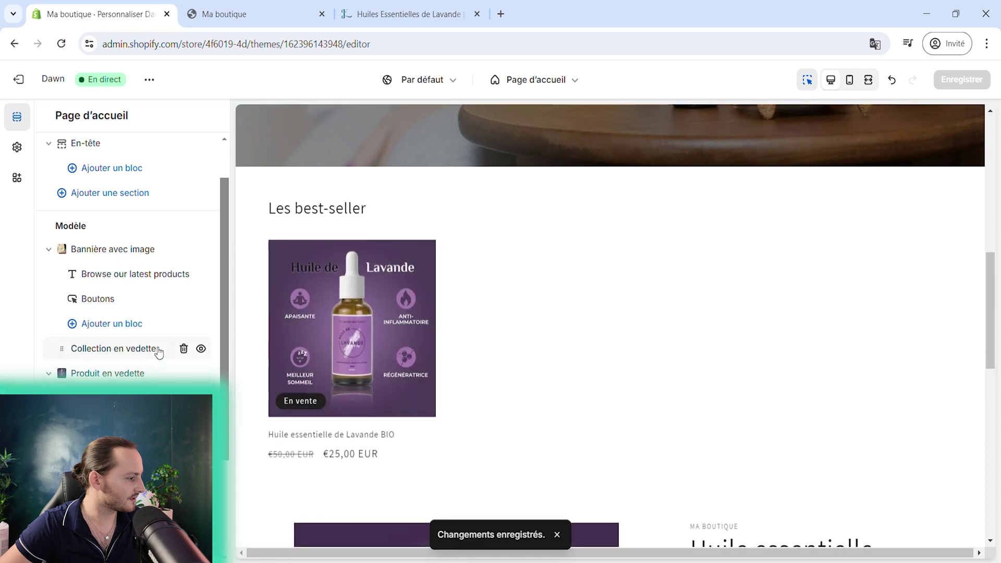
Step: Add a second Collection en vedette section to the home page template and place it directly above Produit en vedette
{"action": "scroll", "coordinate": [157, 365], "scroll_direction": "down", "scroll_amount": 3}
{"action": "left_click", "coordinate": [94, 417]}
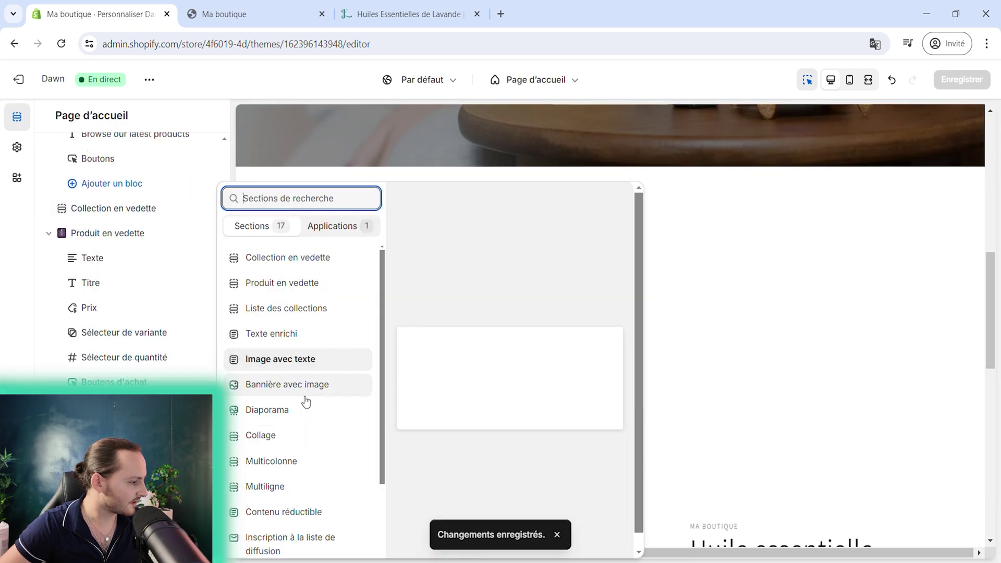
{"action": "left_click", "coordinate": [305, 261]}
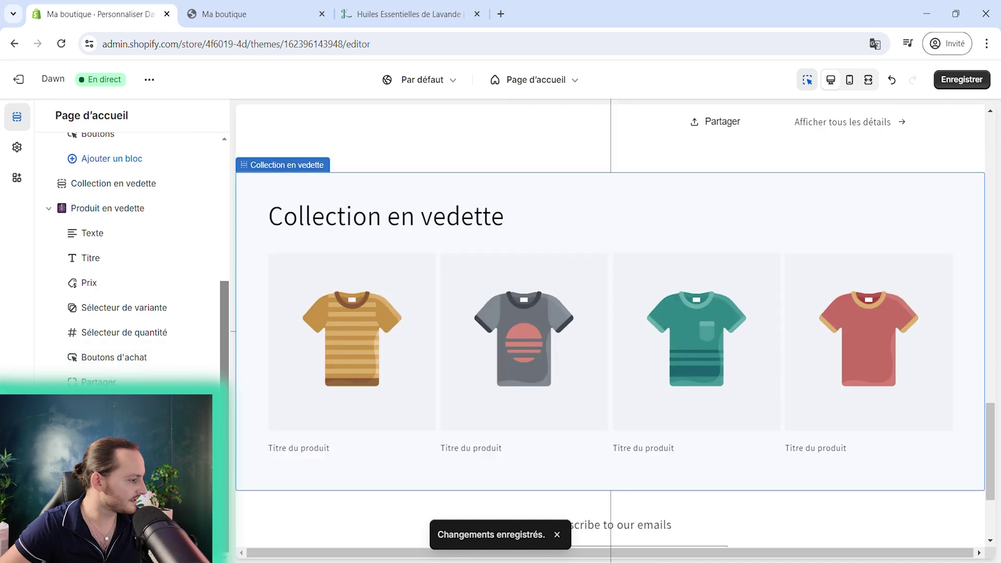
{"action": "left_click_drag", "start_coordinate": [79, 209], "coordinate": [86, 255]}
{"action": "scroll", "coordinate": [125, 313], "scroll_direction": "up", "scroll_amount": 3}
Step: Title the new Collection en vedette section Les nouveautés and save the theme
{"action": "left_click", "coordinate": [125, 360]}
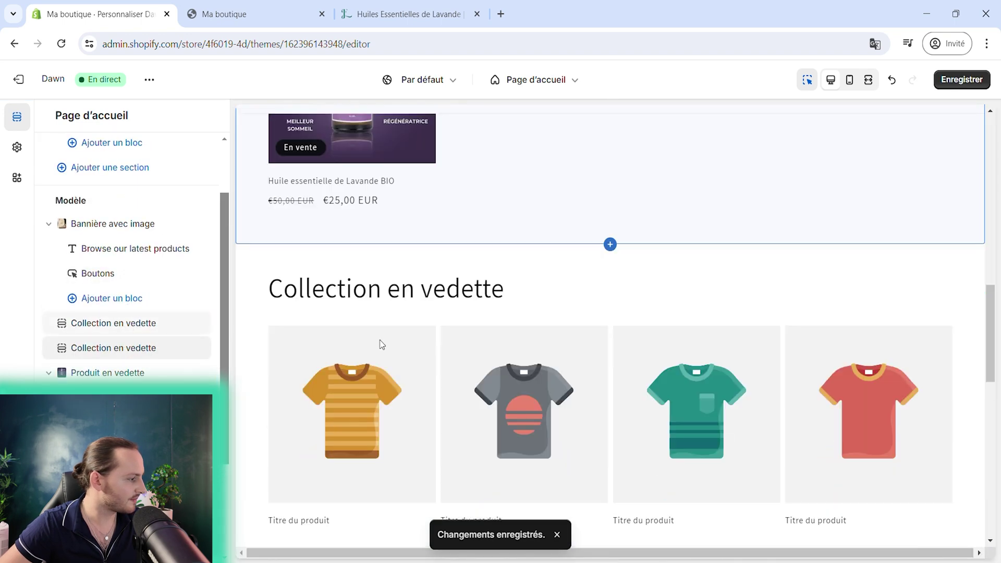
{"action": "triple_click", "coordinate": [126, 213]}
{"action": "type", "text": "Les nouveautés"}
{"action": "left_click", "coordinate": [955, 81]}
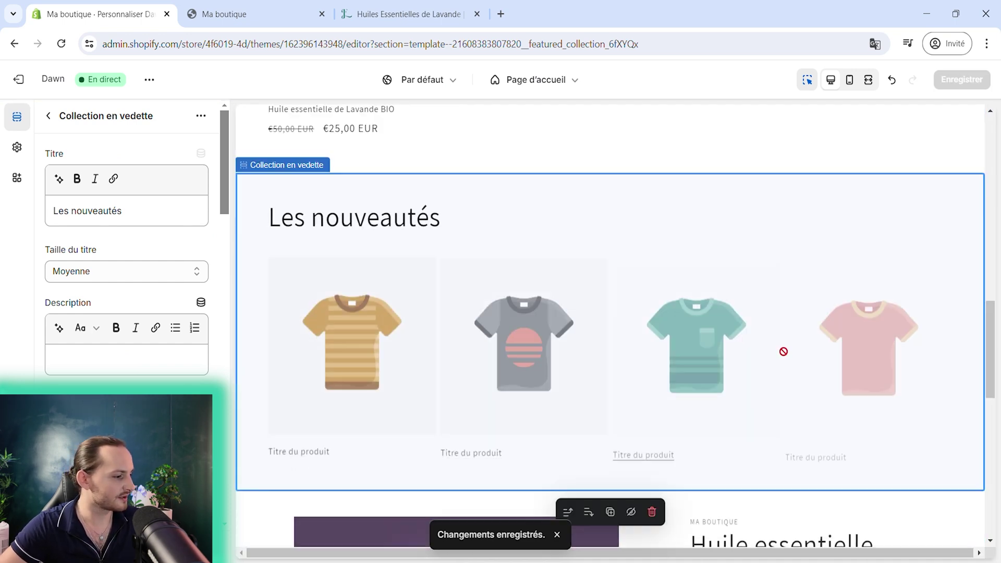
Step: Examine the section layout of the Le Jardin des Elixirs home page as a reference for the store's home page
{"action": "scroll", "coordinate": [669, 277], "scroll_direction": "down", "scroll_amount": 8}
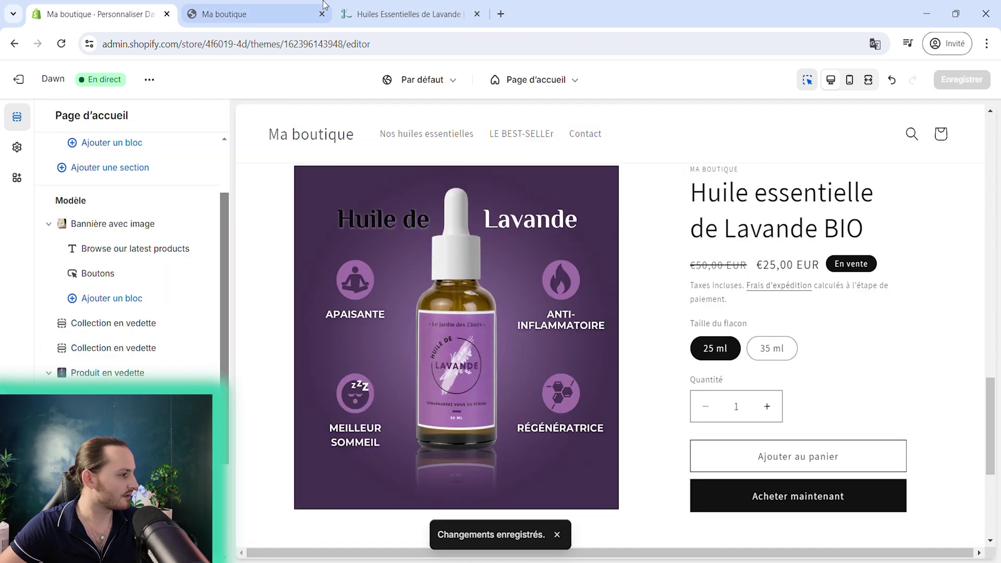
{"action": "left_click", "coordinate": [409, 14]}
{"action": "scroll", "coordinate": [554, 341], "scroll_direction": "up", "scroll_amount": 5}
{"action": "scroll", "coordinate": [553, 342], "scroll_direction": "up", "scroll_amount": 10}
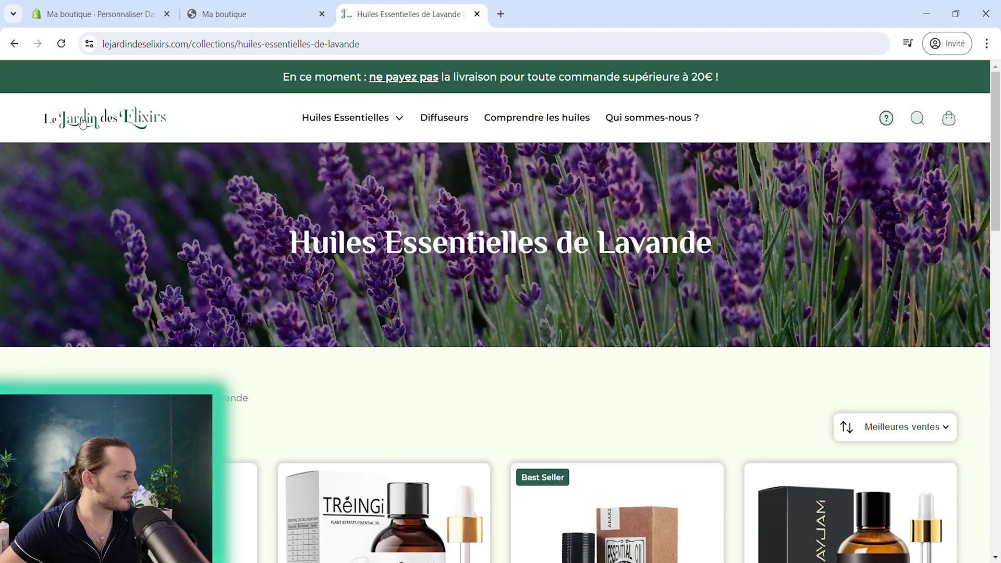
{"action": "left_click", "coordinate": [166, 121]}
{"action": "scroll", "coordinate": [522, 312], "scroll_direction": "down", "scroll_amount": 6}
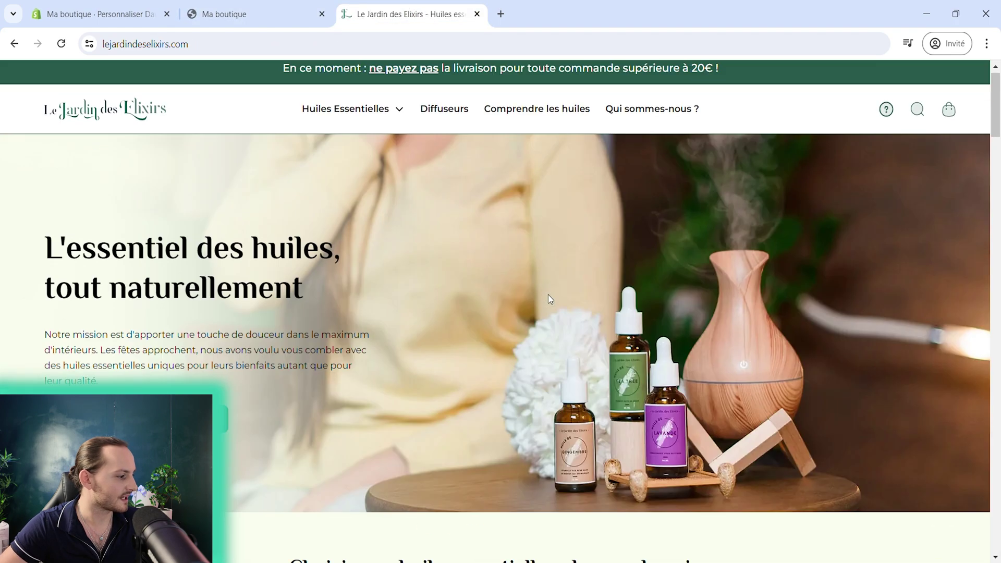
{"action": "scroll", "coordinate": [484, 331], "scroll_direction": "down", "scroll_amount": 10}
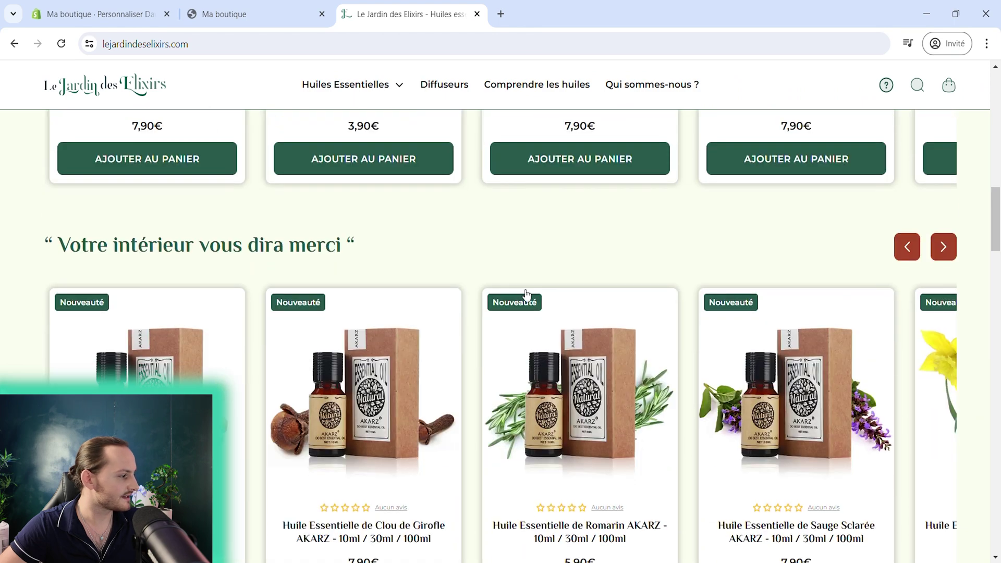
{"action": "scroll", "coordinate": [525, 295], "scroll_direction": "down", "scroll_amount": 1}
{"action": "scroll", "coordinate": [521, 272], "scroll_direction": "down", "scroll_amount": 8}
{"action": "scroll", "coordinate": [676, 254], "scroll_direction": "up", "scroll_amount": 1}
{"action": "scroll", "coordinate": [491, 257], "scroll_direction": "down", "scroll_amount": 5}
Step: Return to the theme editor and add a Vidéo section below Produit en vedette on the home page
{"action": "left_click", "coordinate": [121, 5]}
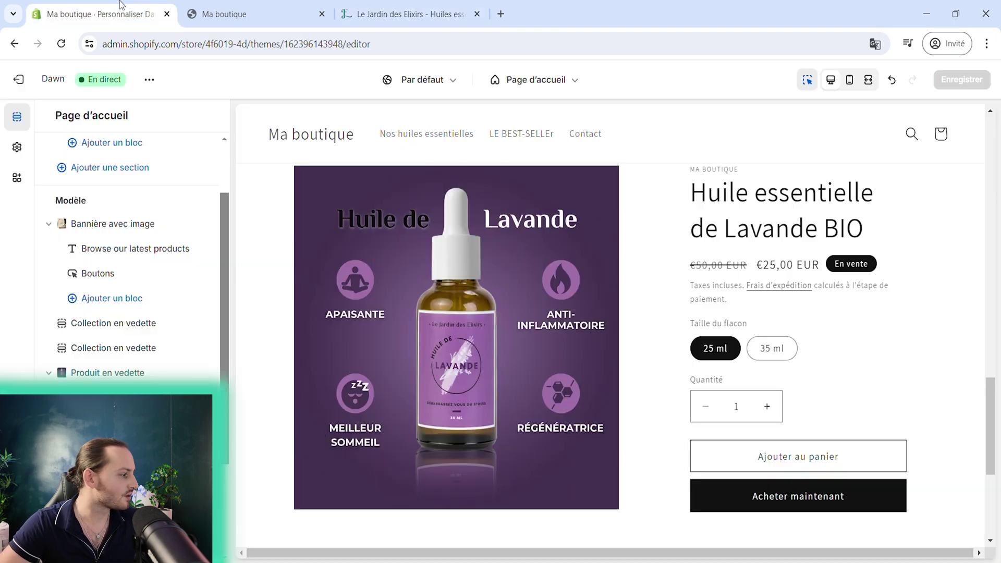
{"action": "scroll", "coordinate": [153, 266], "scroll_direction": "down", "scroll_amount": 3}
{"action": "scroll", "coordinate": [134, 313], "scroll_direction": "up", "scroll_amount": 5}
{"action": "scroll", "coordinate": [764, 232], "scroll_direction": "up", "scroll_amount": 10}
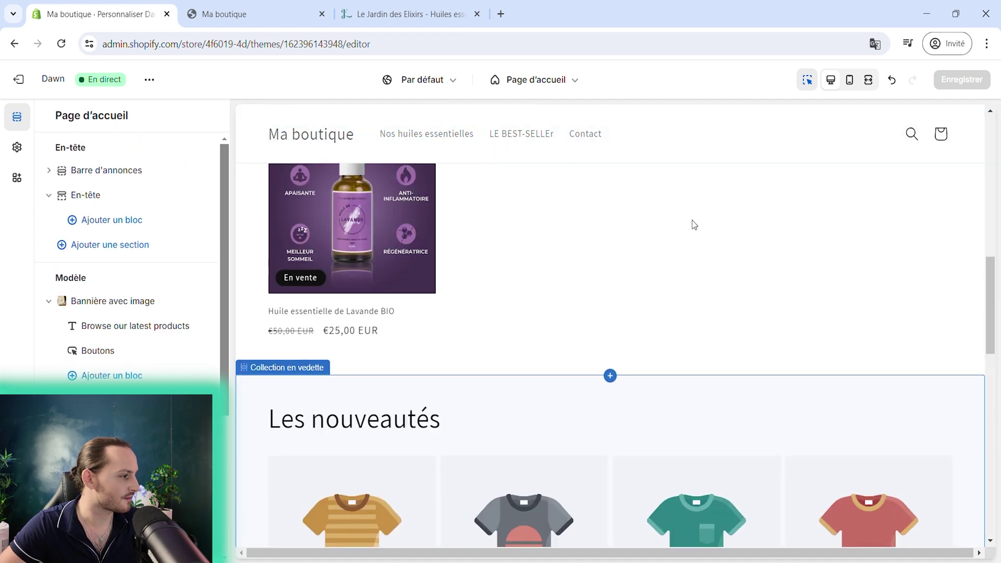
{"action": "scroll", "coordinate": [163, 268], "scroll_direction": "down", "scroll_amount": 4}
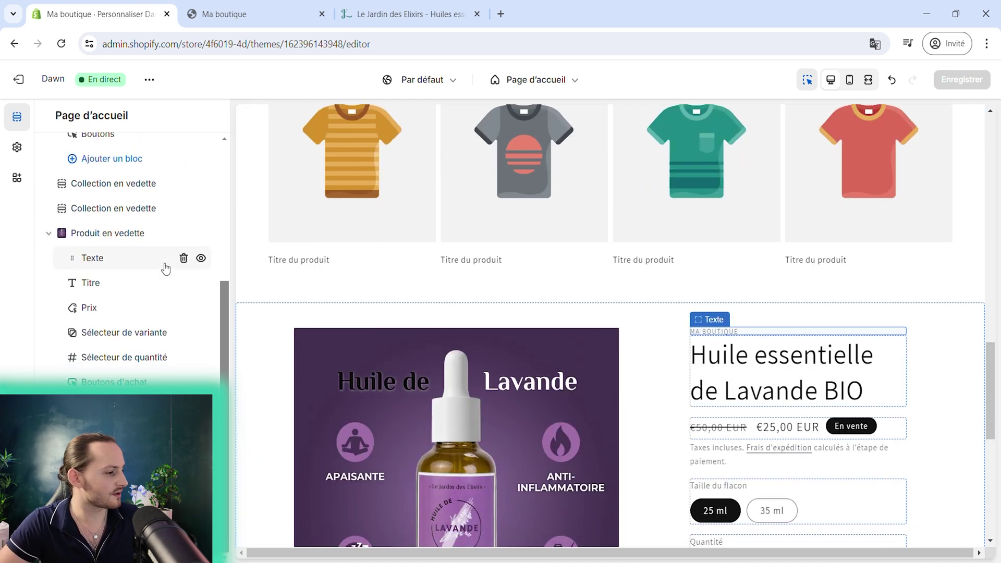
{"action": "scroll", "coordinate": [474, 319], "scroll_direction": "down", "scroll_amount": 7}
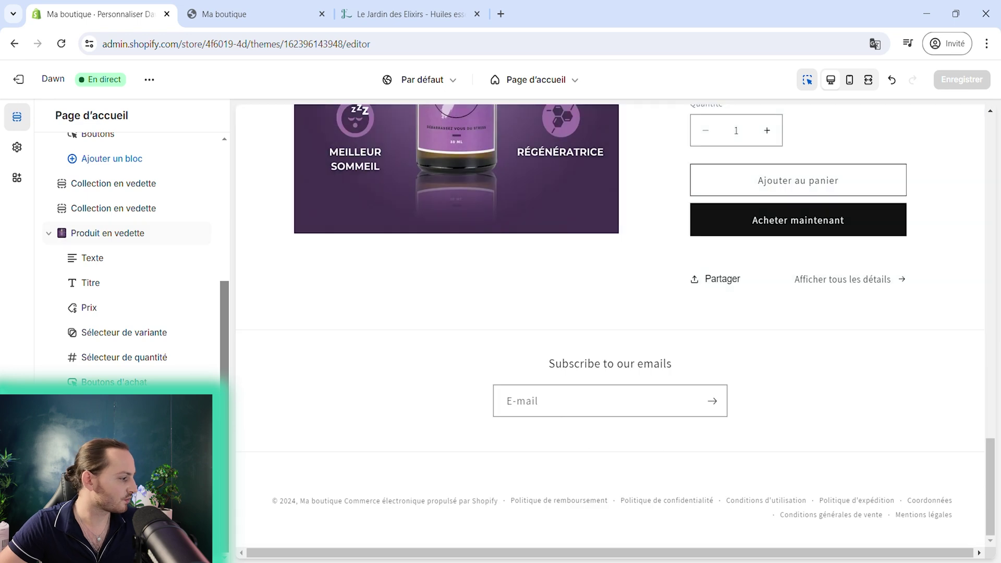
{"action": "left_click", "coordinate": [610, 329]}
{"action": "scroll", "coordinate": [298, 406], "scroll_direction": "down", "scroll_amount": 3}
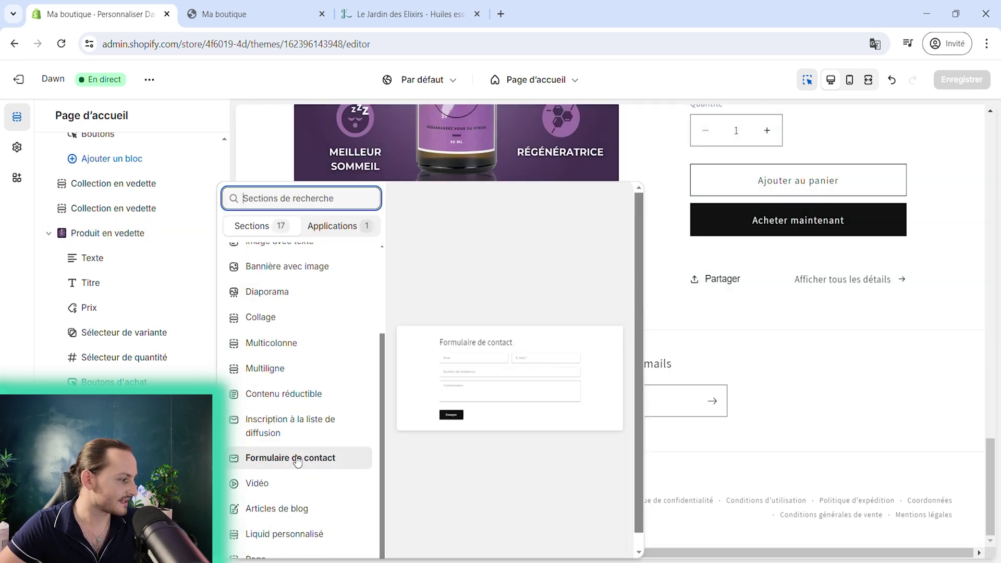
{"action": "scroll", "coordinate": [286, 480], "scroll_direction": "down", "scroll_amount": 1}
{"action": "left_click", "coordinate": [284, 471]}
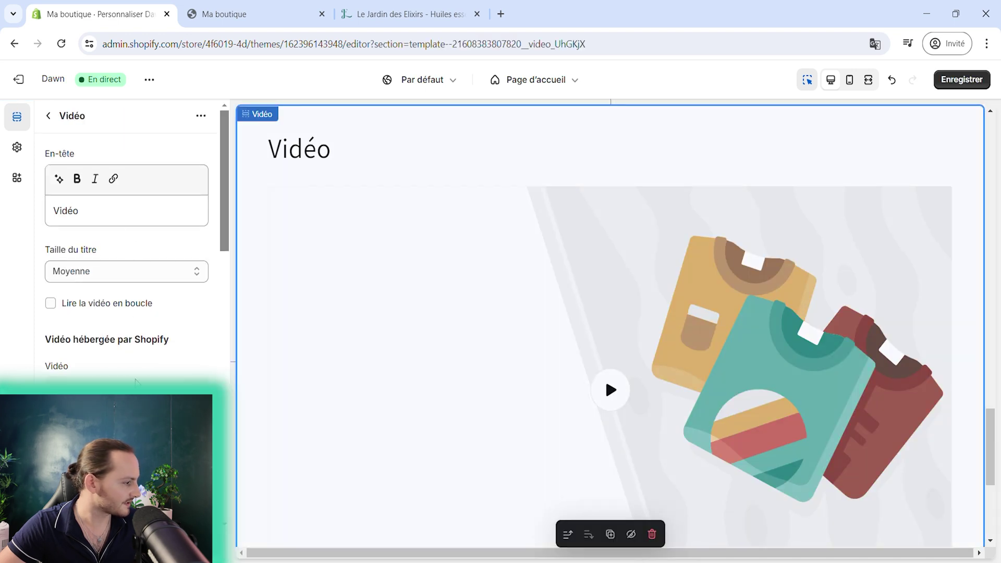
Step: Try to upload MP4 files as the Vidéo section's Shopify-hosted video, and cancel the file selection
{"action": "left_click", "coordinate": [135, 383]}
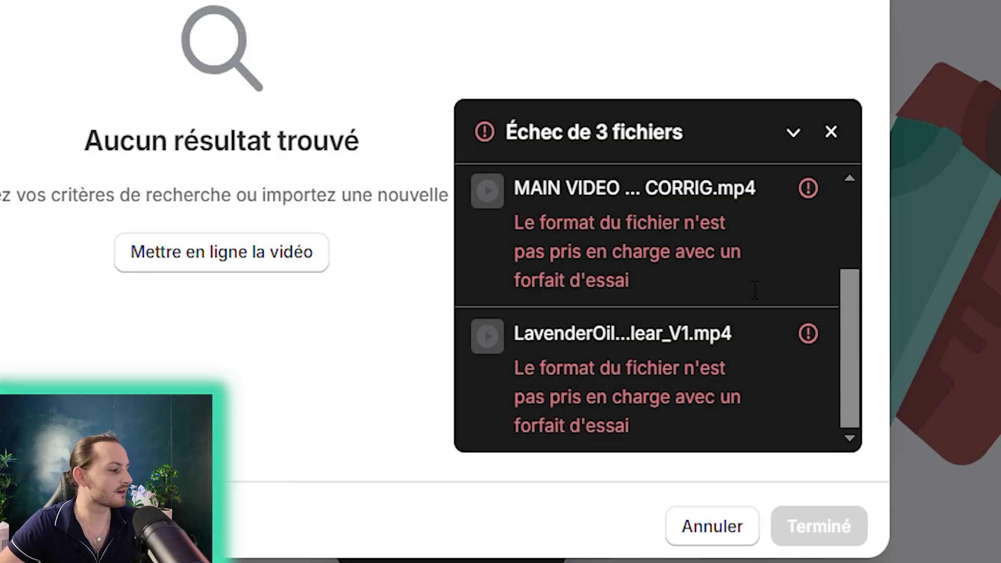
{"action": "scroll", "coordinate": [806, 336], "scroll_direction": "up", "scroll_amount": 1}
{"action": "scroll", "coordinate": [806, 336], "scroll_direction": "down", "scroll_amount": 1}
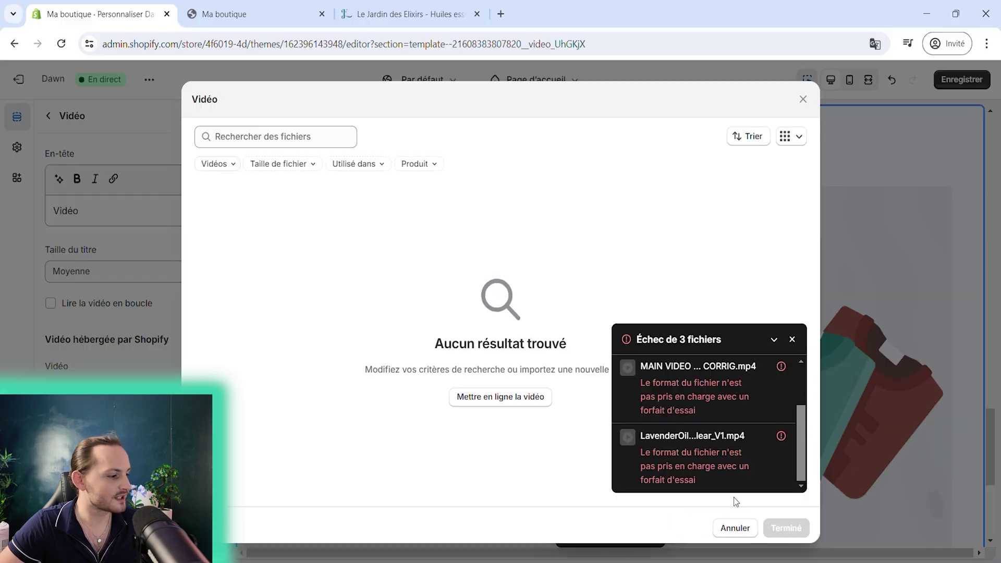
{"action": "left_click", "coordinate": [735, 528]}
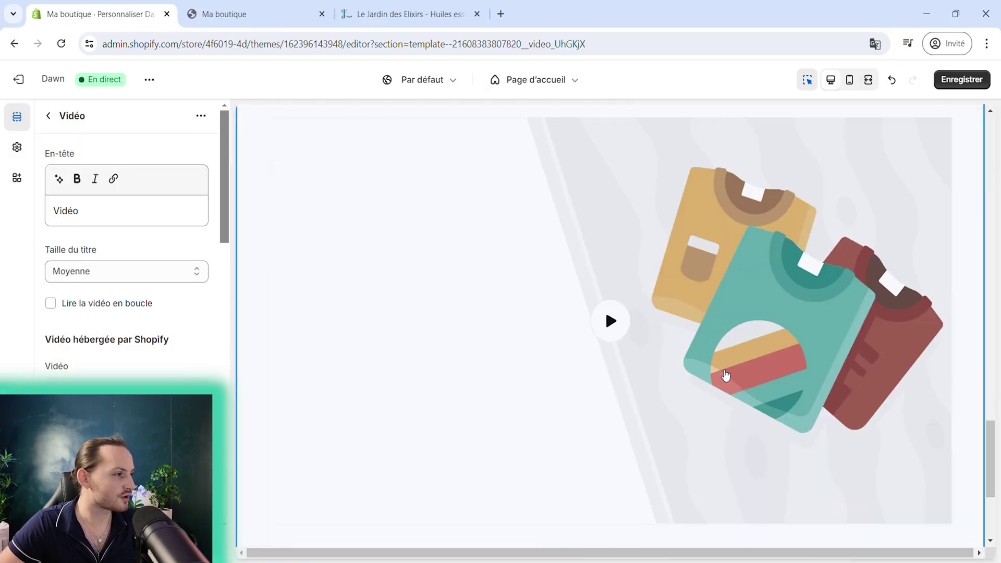
Step: Find the embedded video on the Le Jardin des Elixirs home page and play it
{"action": "left_click", "coordinate": [407, 14]}
{"action": "scroll", "coordinate": [522, 378], "scroll_direction": "up", "scroll_amount": 6}
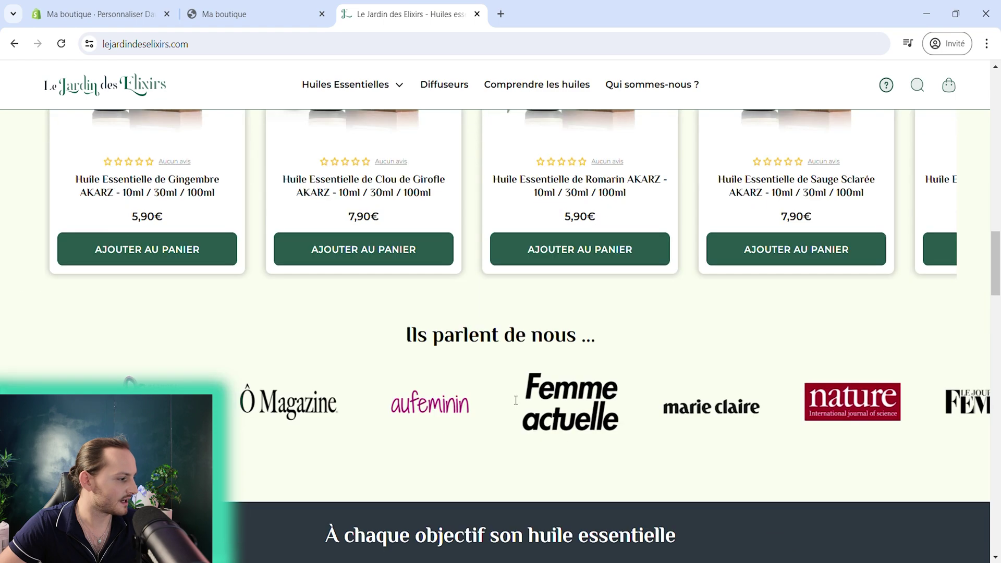
{"action": "scroll", "coordinate": [523, 378], "scroll_direction": "down", "scroll_amount": 10}
{"action": "scroll", "coordinate": [523, 378], "scroll_direction": "down", "scroll_amount": 4}
{"action": "scroll", "coordinate": [523, 378], "scroll_direction": "up", "scroll_amount": 4}
{"action": "left_click", "coordinate": [498, 415]}
{"action": "scroll", "coordinate": [498, 415], "scroll_direction": "down", "scroll_amount": 4}
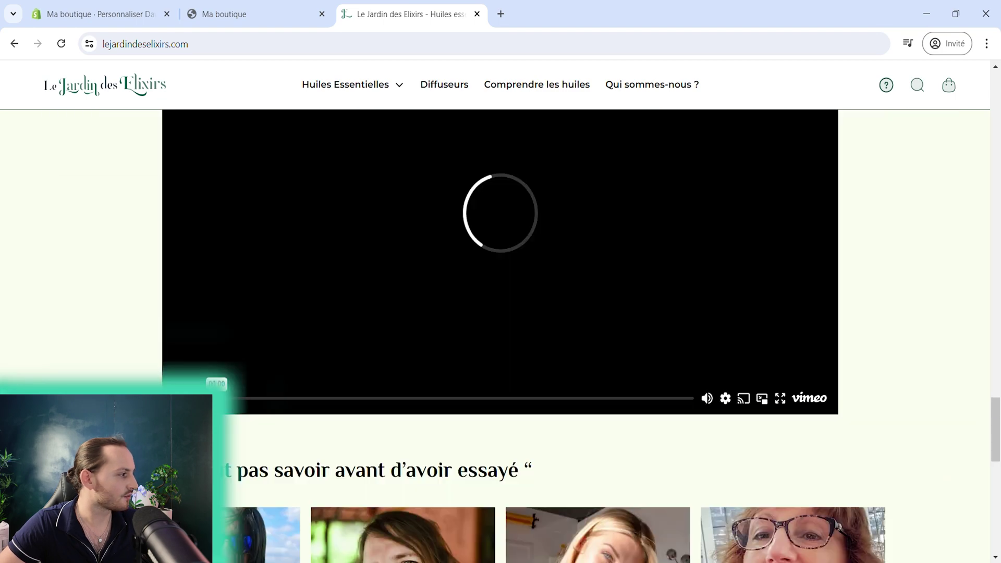
Step: Return to the theme editor, save the home page with its Vidéo section, and exit to the Shopify admin
{"action": "key", "text": "ctrl+1"}
{"action": "scroll", "coordinate": [604, 347], "scroll_direction": "up", "scroll_amount": 10}
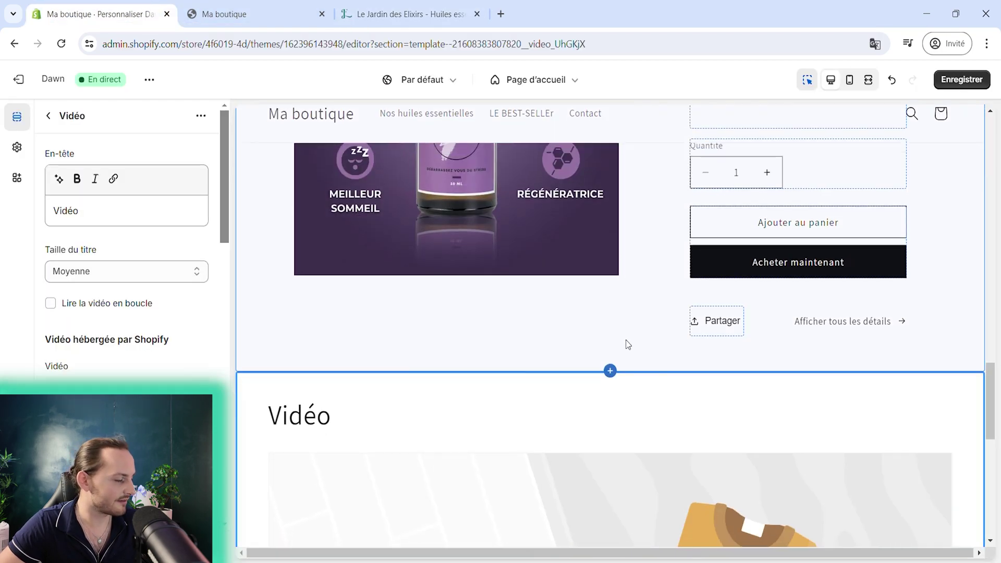
{"action": "scroll", "coordinate": [606, 346], "scroll_direction": "up", "scroll_amount": 8}
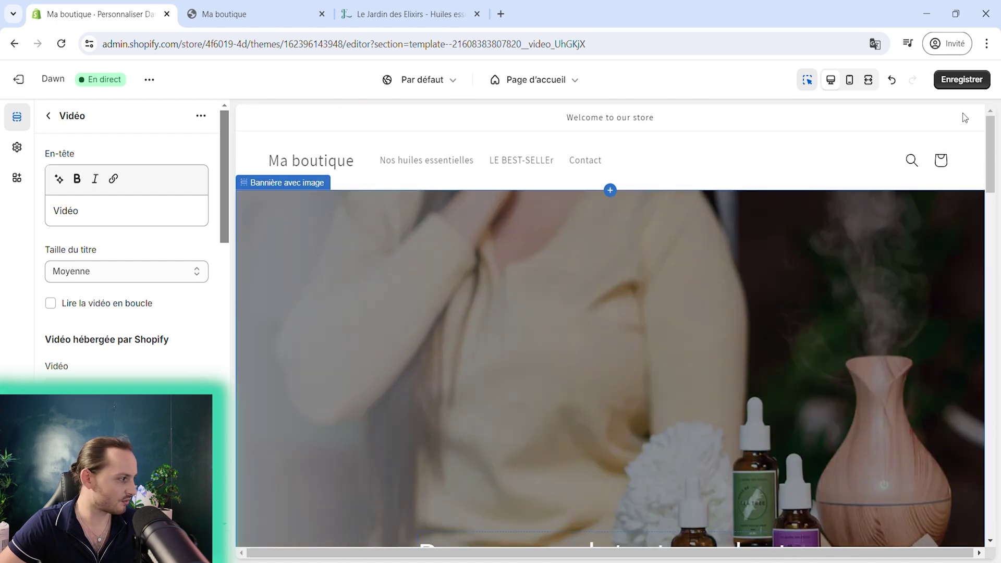
{"action": "left_click", "coordinate": [969, 83]}
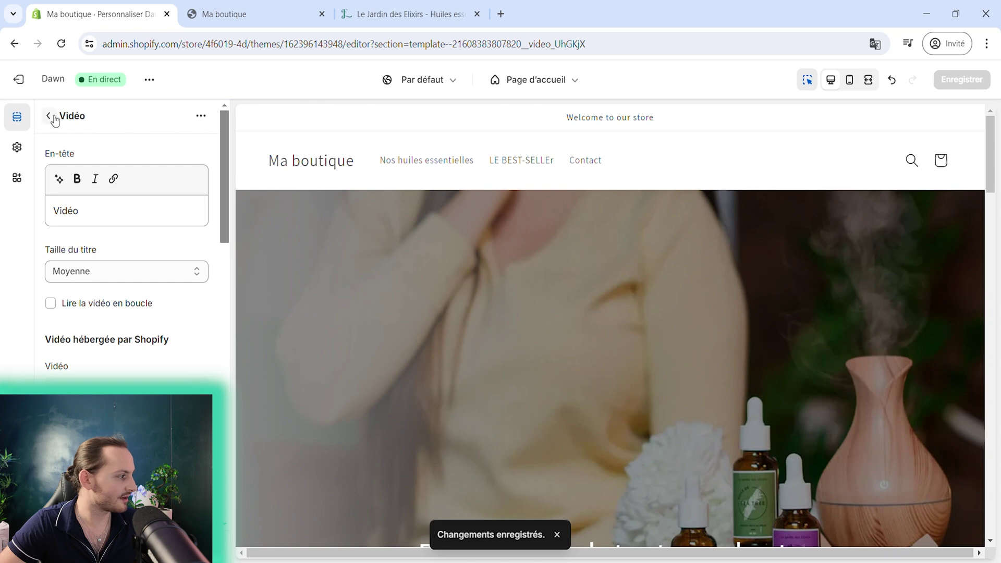
{"action": "left_click", "coordinate": [18, 80]}
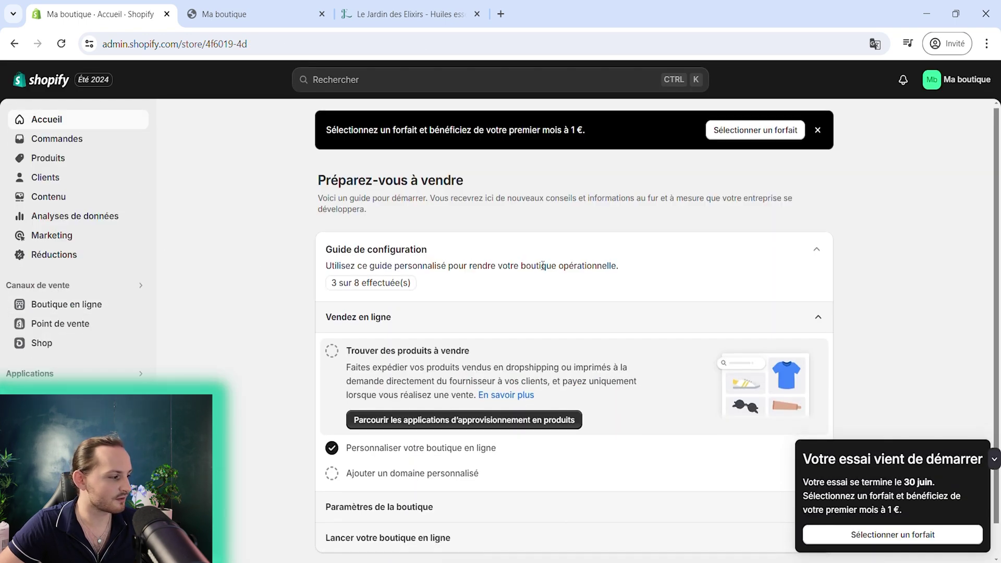
Step: Check the Ma boutique storefront page in its own browser tab and return to the Shopify admin
{"action": "left_click", "coordinate": [245, 15]}
{"action": "scroll", "coordinate": [520, 368], "scroll_direction": "down", "scroll_amount": 8}
{"action": "key", "text": "ctrl+shift+Tab"}
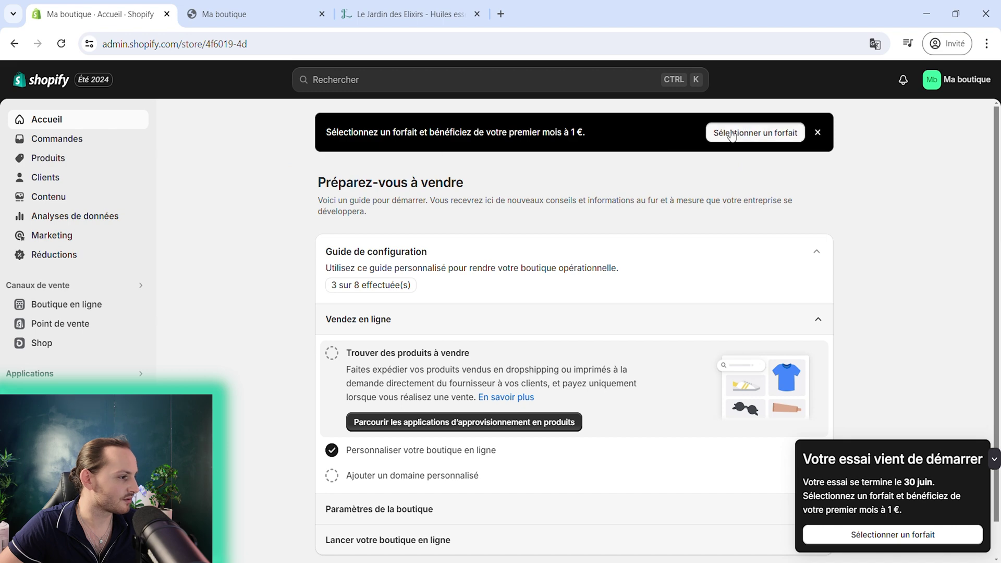
Step: Compare the Basic, Shopify, Advanced and Plus subscription plans, and close the plan selection without choosing one
{"action": "left_click", "coordinate": [712, 135]}
{"action": "scroll", "coordinate": [299, 277], "scroll_direction": "down", "scroll_amount": 5}
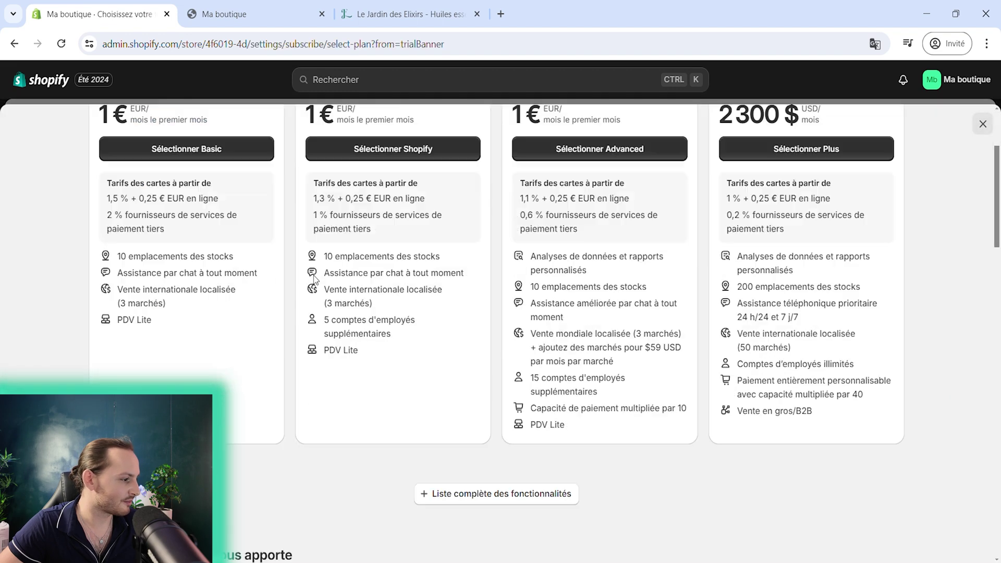
{"action": "scroll", "coordinate": [156, 267], "scroll_direction": "up", "scroll_amount": 5}
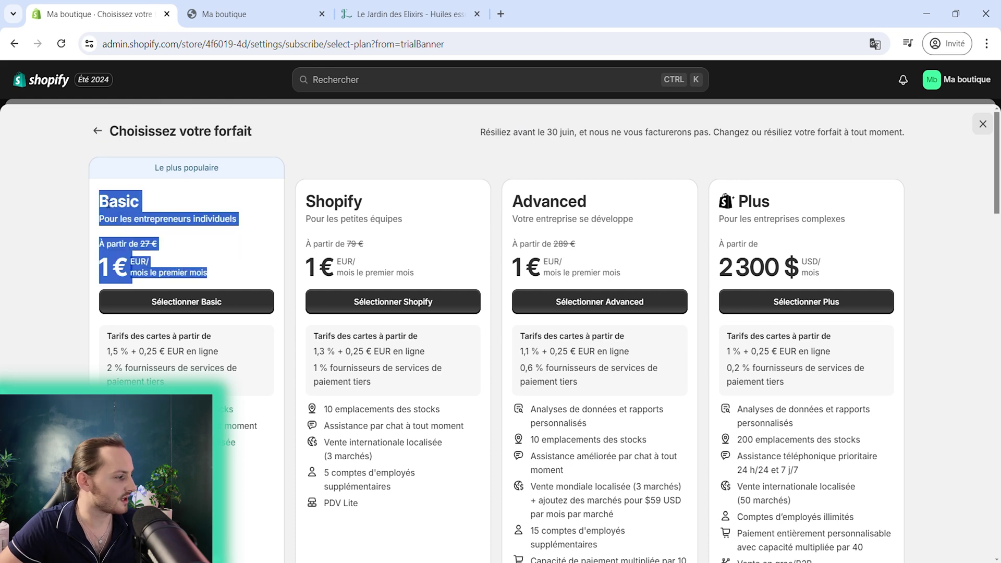
{"action": "left_click", "coordinate": [142, 227]}
{"action": "scroll", "coordinate": [242, 287], "scroll_direction": "down", "scroll_amount": 5}
{"action": "scroll", "coordinate": [332, 261], "scroll_direction": "up", "scroll_amount": 5}
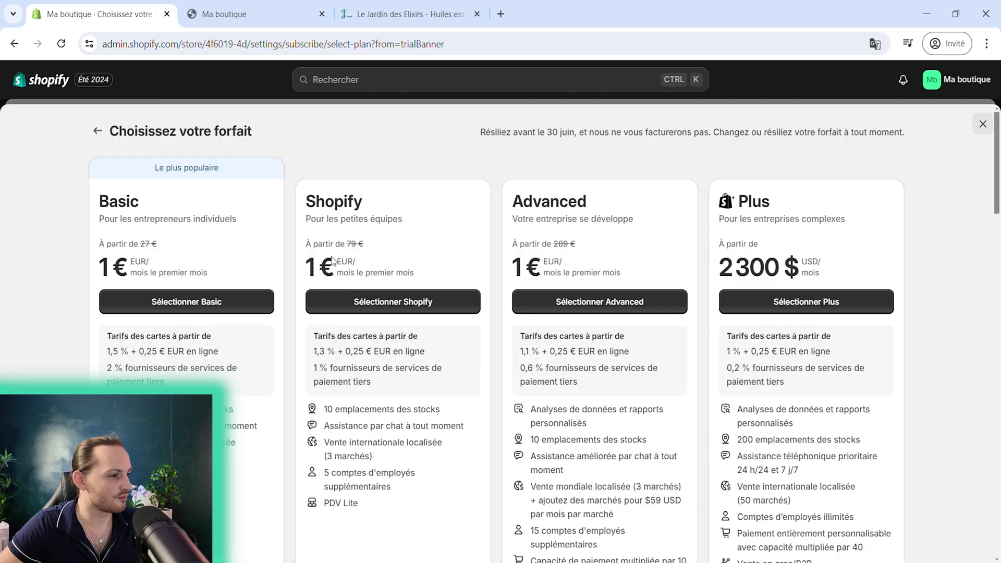
{"action": "left_click", "coordinate": [984, 125]}
Step: Look over the Ma boutique storefront from top to bottom once more
{"action": "left_click", "coordinate": [255, 5]}
{"action": "scroll", "coordinate": [579, 325], "scroll_direction": "down", "scroll_amount": 5}
{"action": "scroll", "coordinate": [570, 324], "scroll_direction": "up", "scroll_amount": 5}
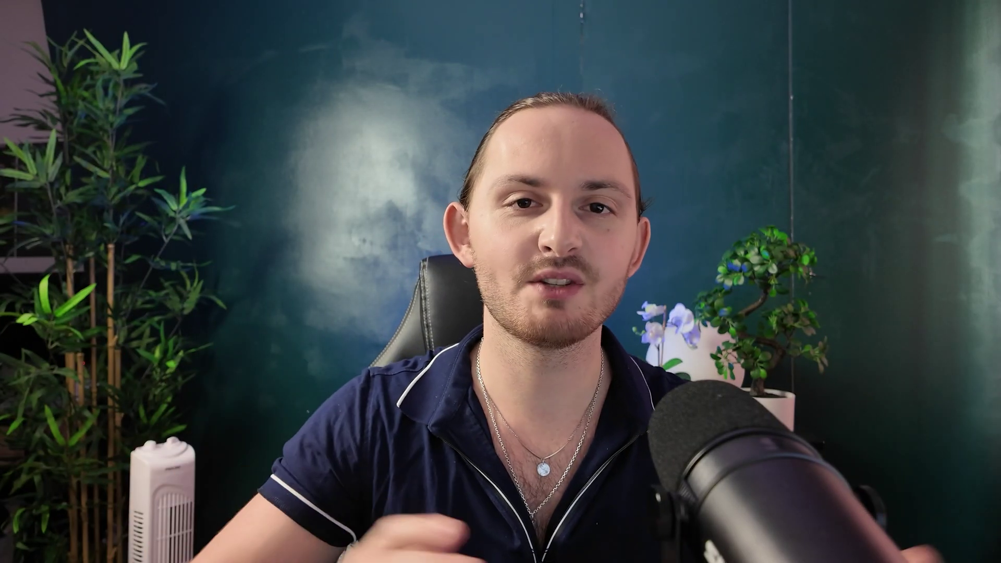